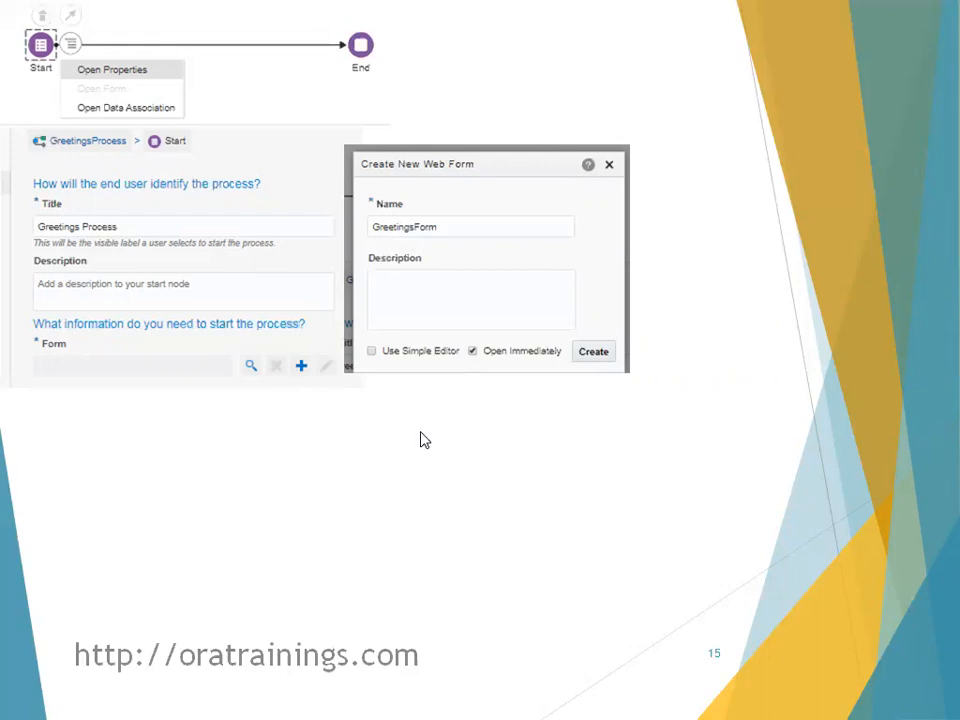
pyautogui.click(753, 100)
pyautogui.click(794, 494)
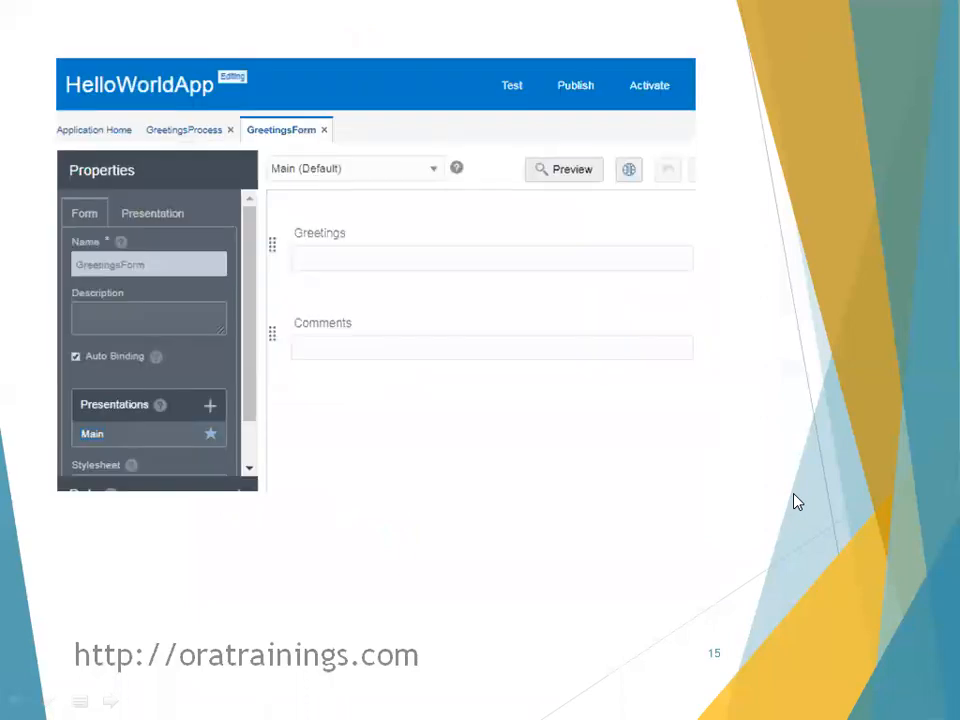
pyautogui.press('Right')
pyautogui.press('Right')
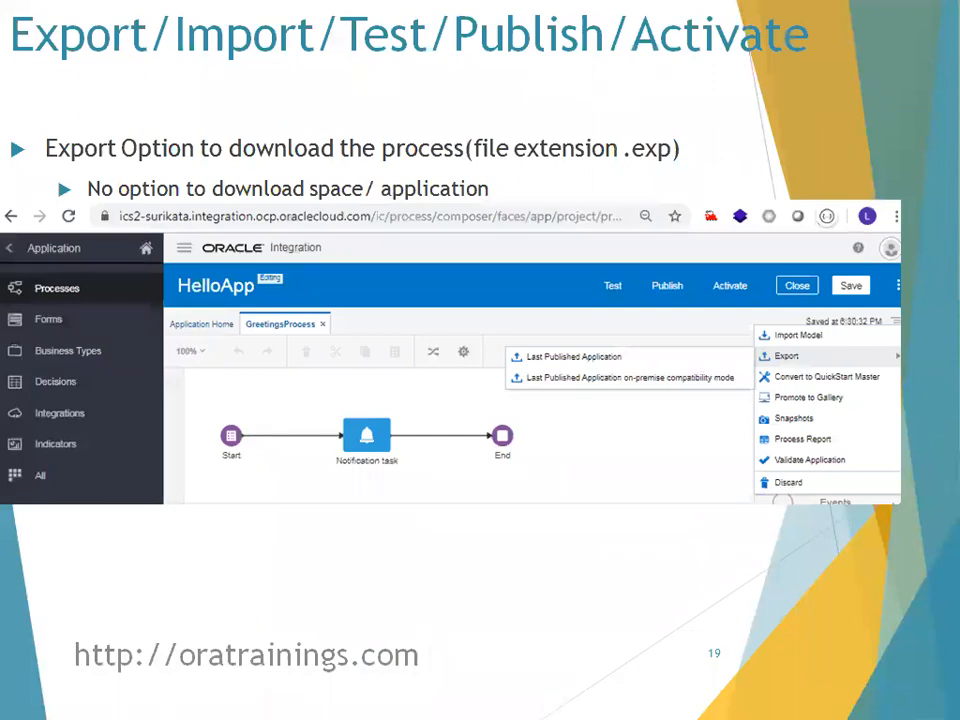
# End the slide show, switch to Chrome, dismiss the Use an Integration dialog and show the Oracle Integration instances page
pyautogui.press('Escape')
pyautogui.click(374, 701)
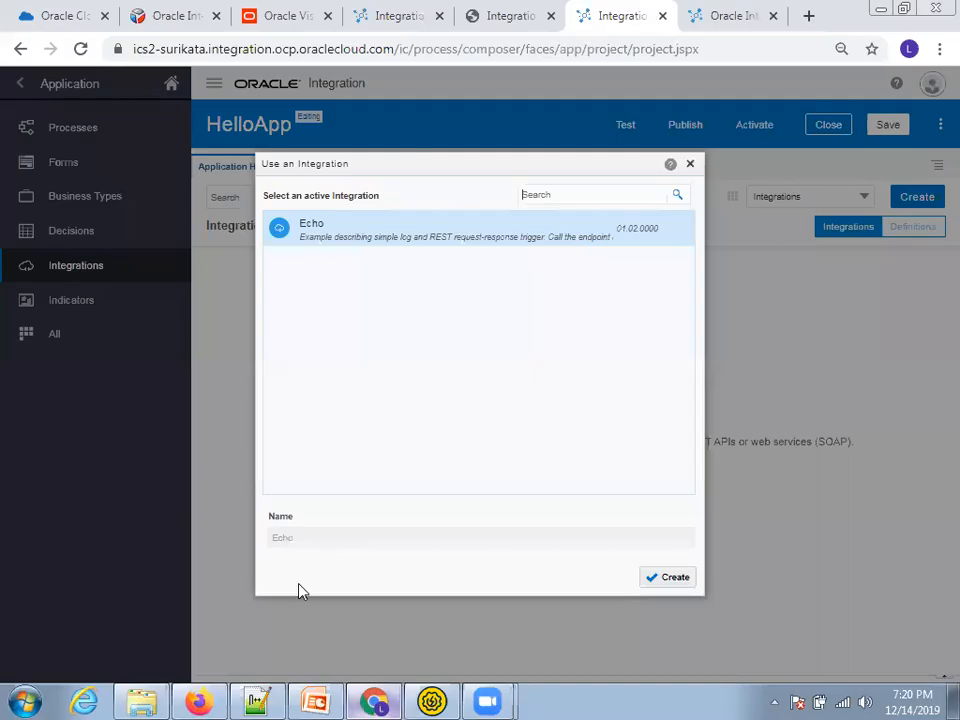
pyautogui.click(689, 164)
pyautogui.hotkey('ctrl', '2')
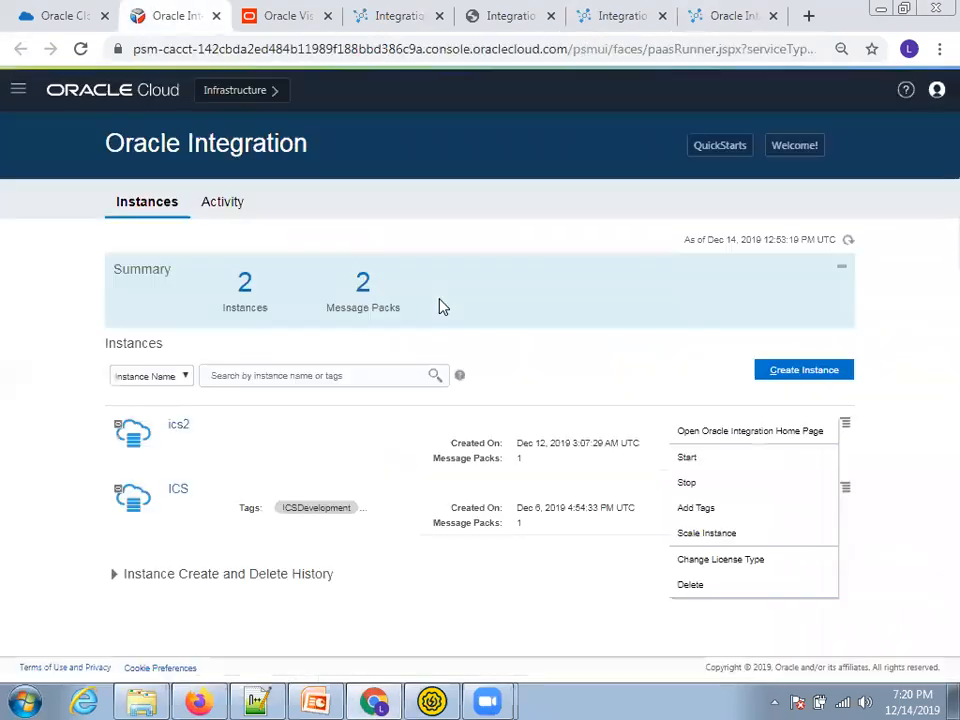
pyautogui.click(60, 350)
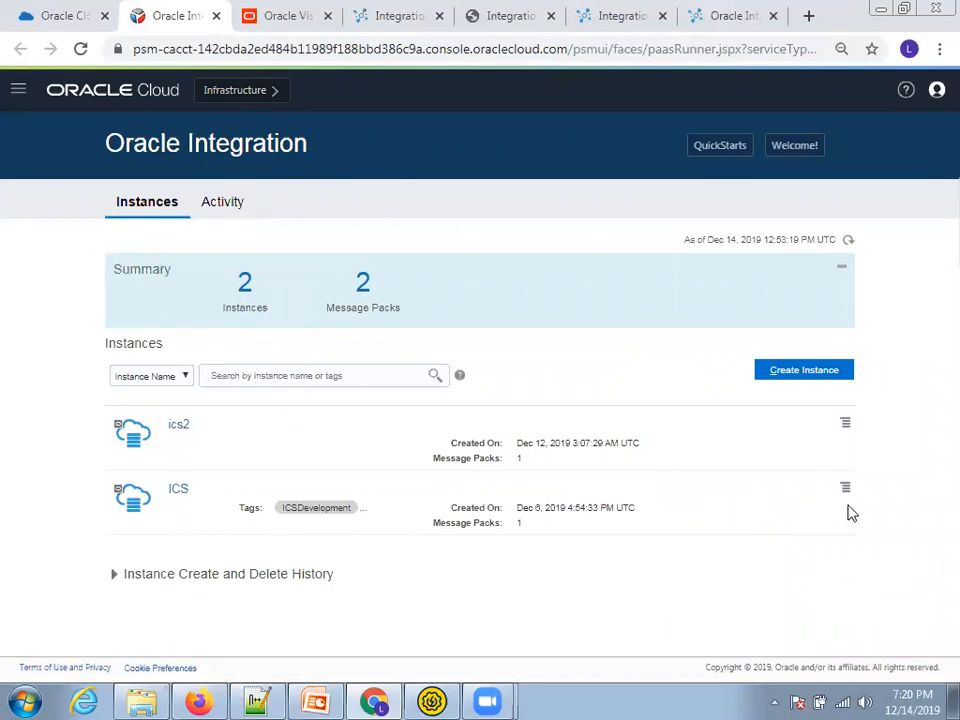
# Open the Oracle Integration home page of the ics2 instance and go to its process applications
pyautogui.click(845, 424)
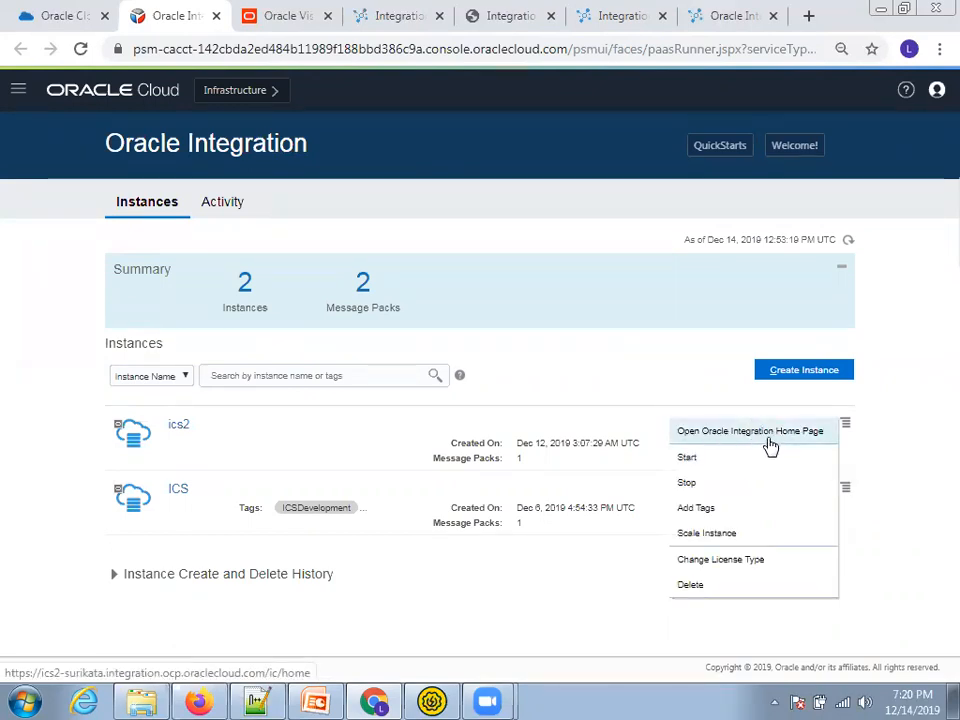
pyautogui.click(769, 440)
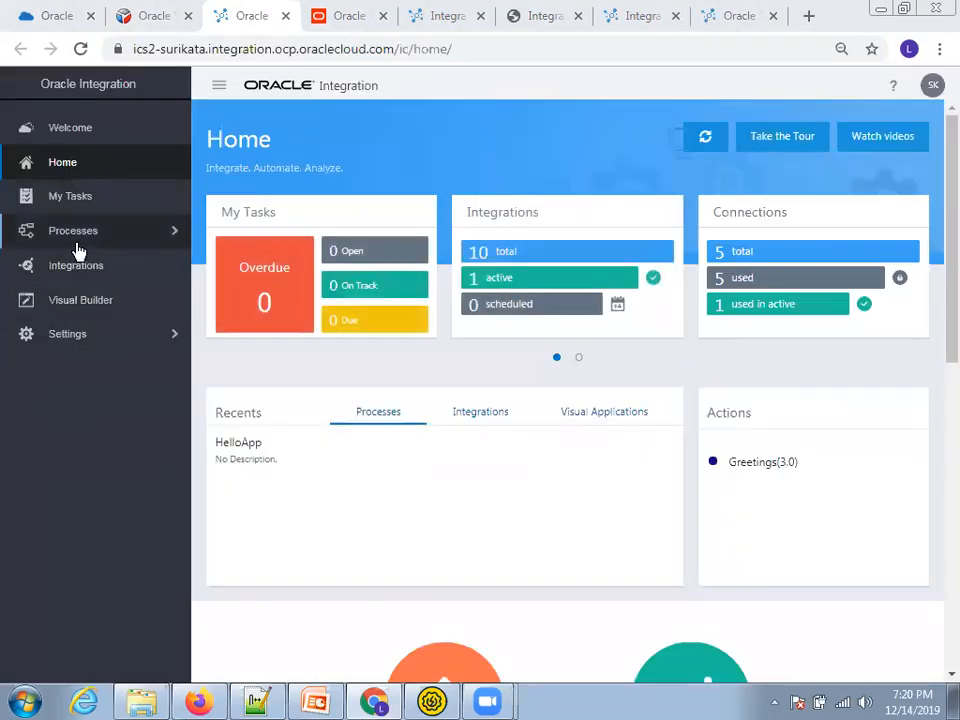
pyautogui.click(86, 238)
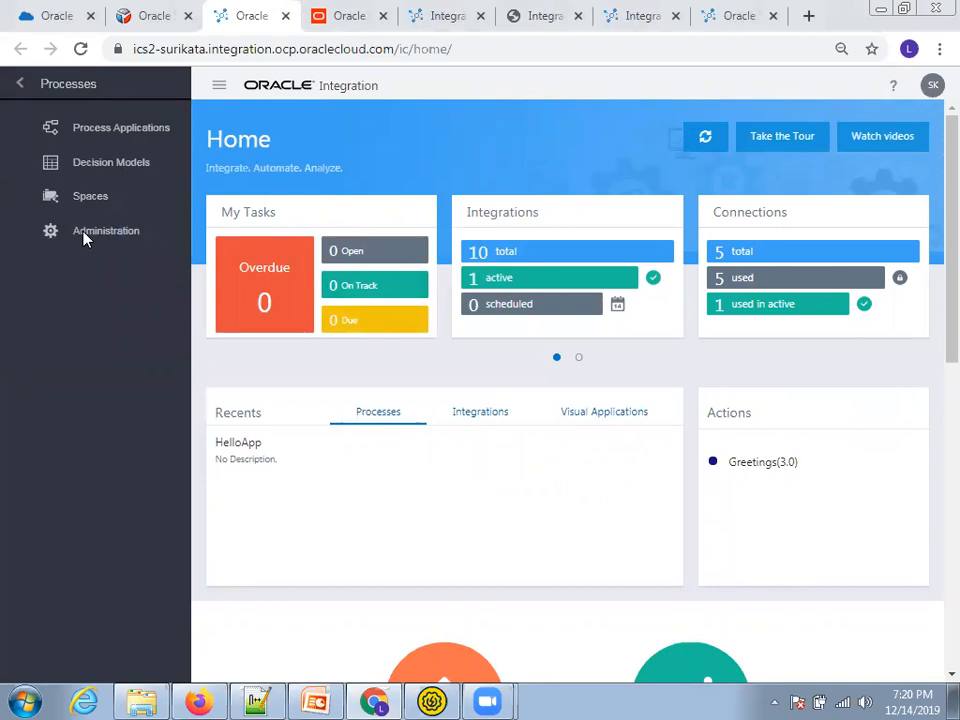
pyautogui.click(95, 134)
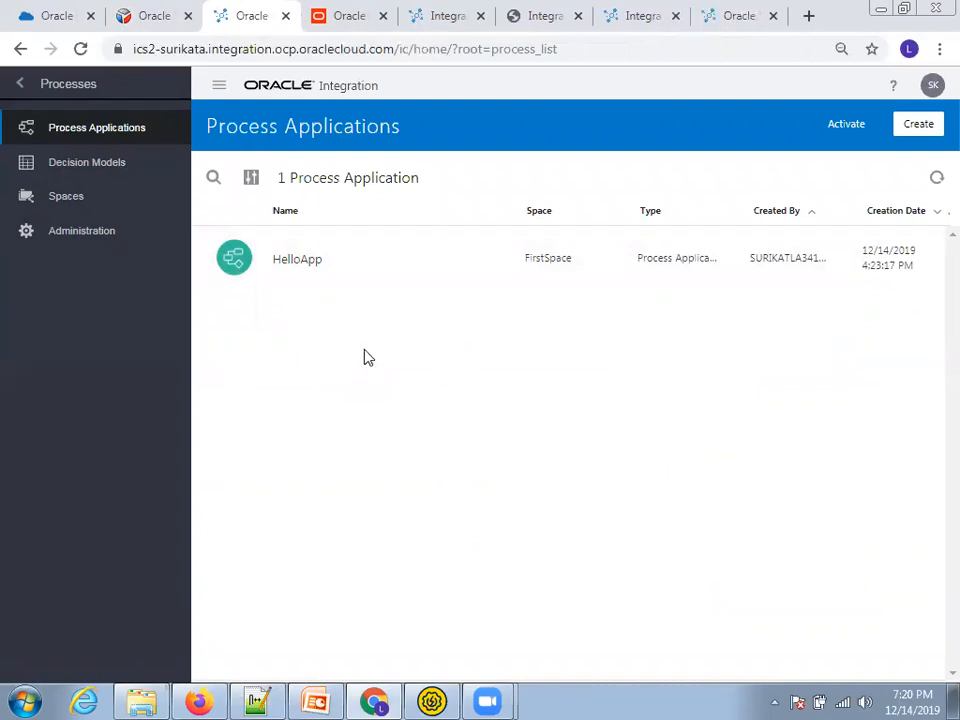
# Create a process application named PCSSecondApp in a new space called SecondSpace
pyautogui.click(917, 124)
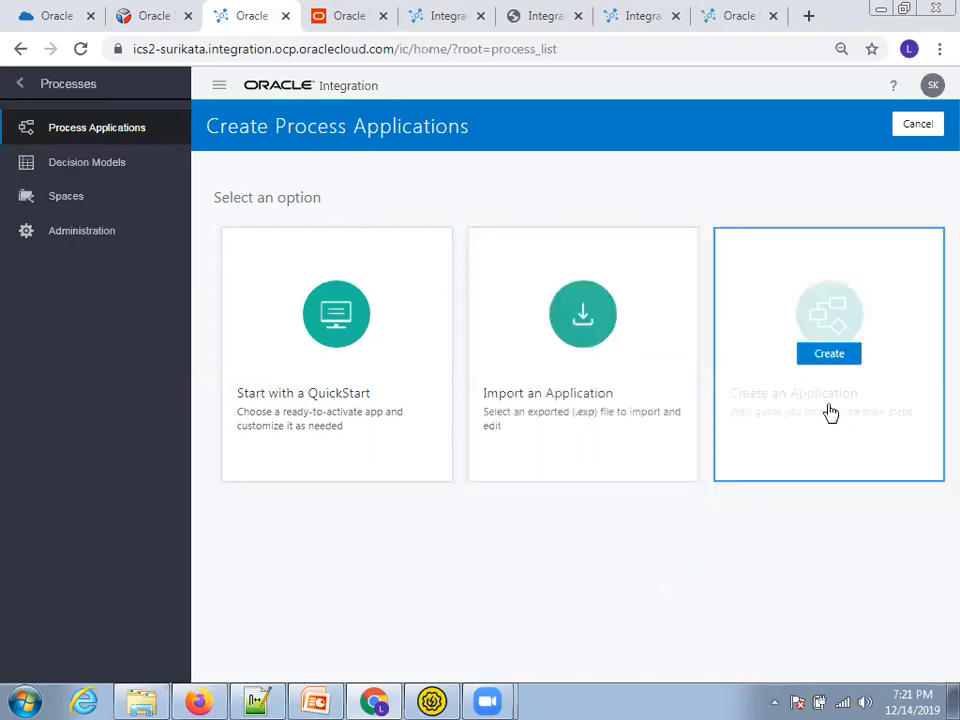
pyautogui.click(835, 359)
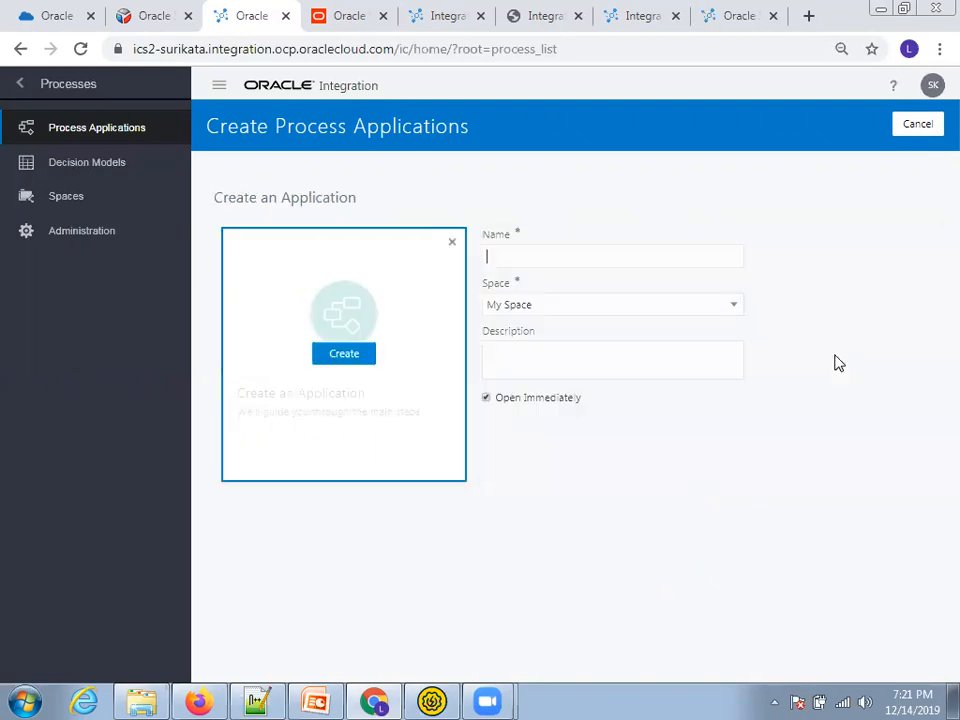
pyautogui.doubleClick(559, 254)
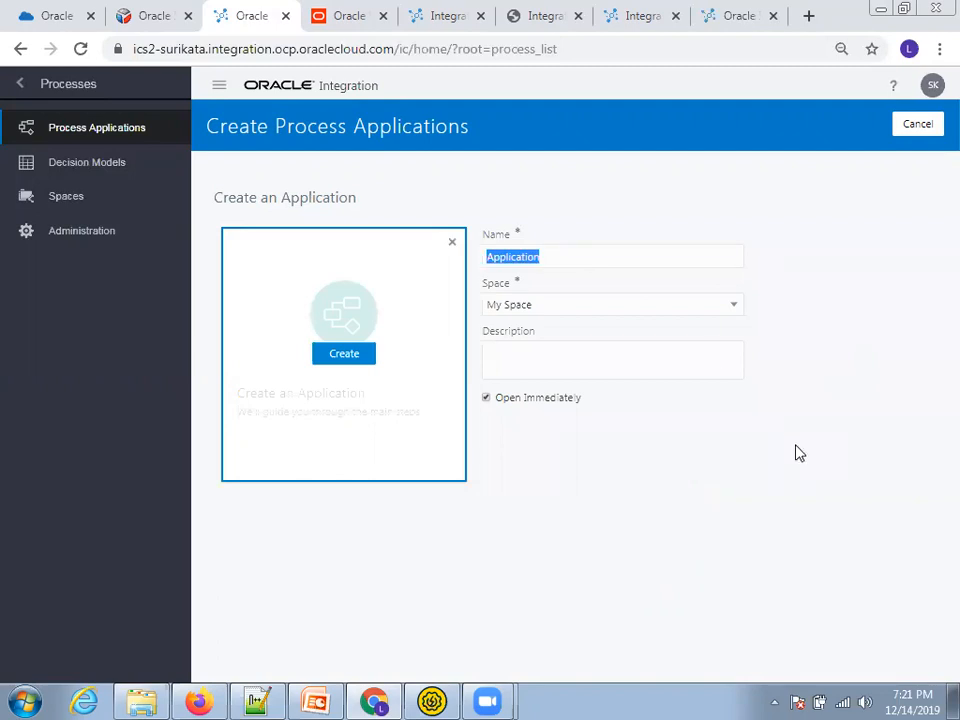
pyautogui.write('PCS')
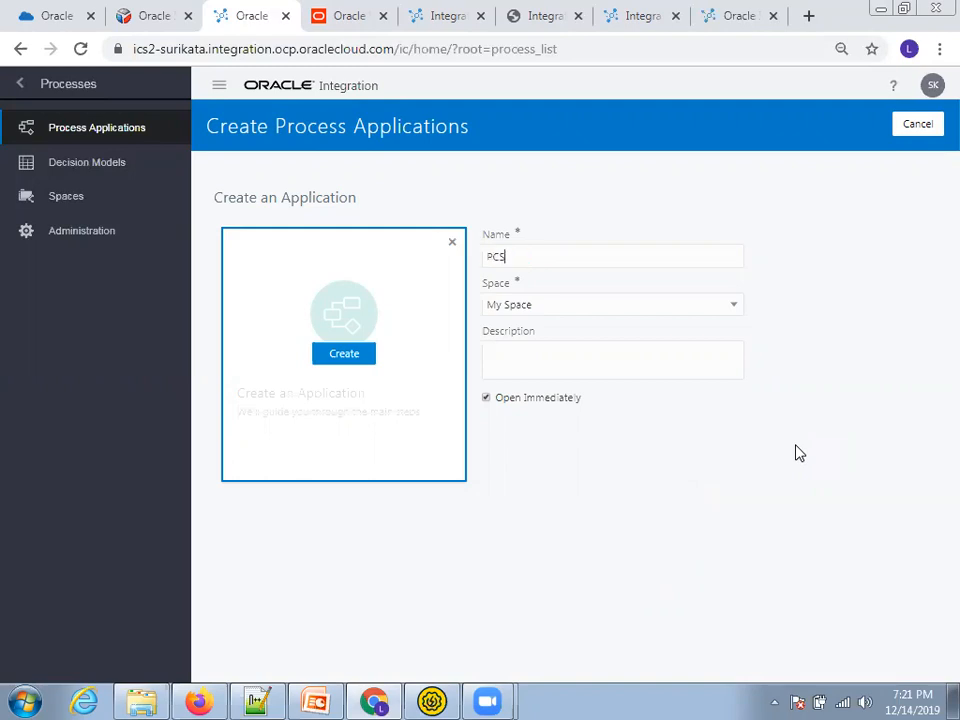
pyautogui.write('SecondApp')
pyautogui.click(719, 312)
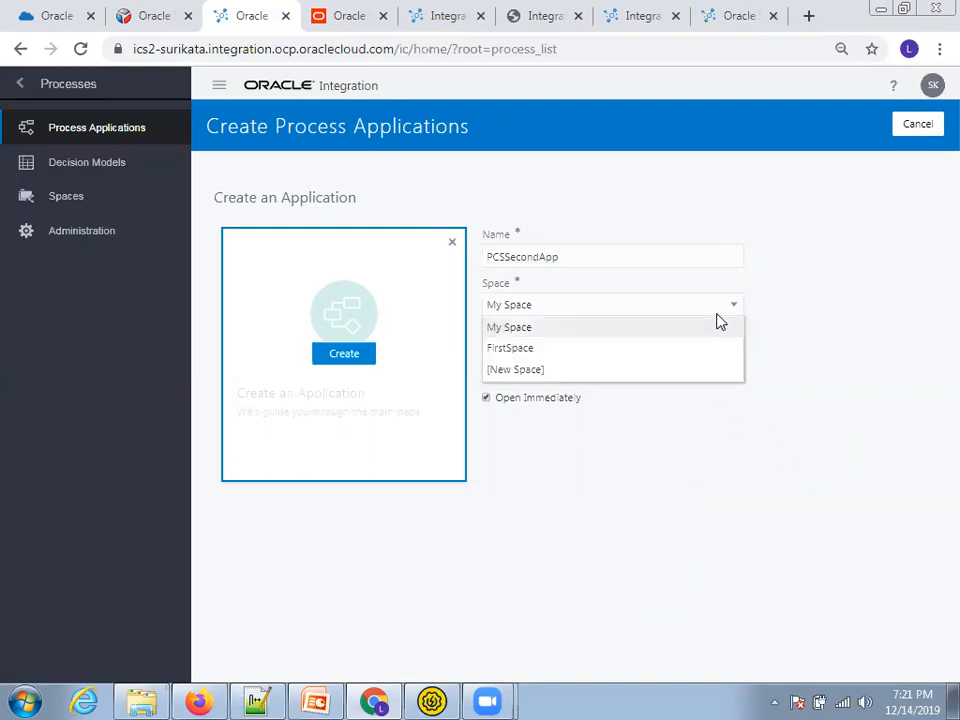
pyautogui.click(695, 376)
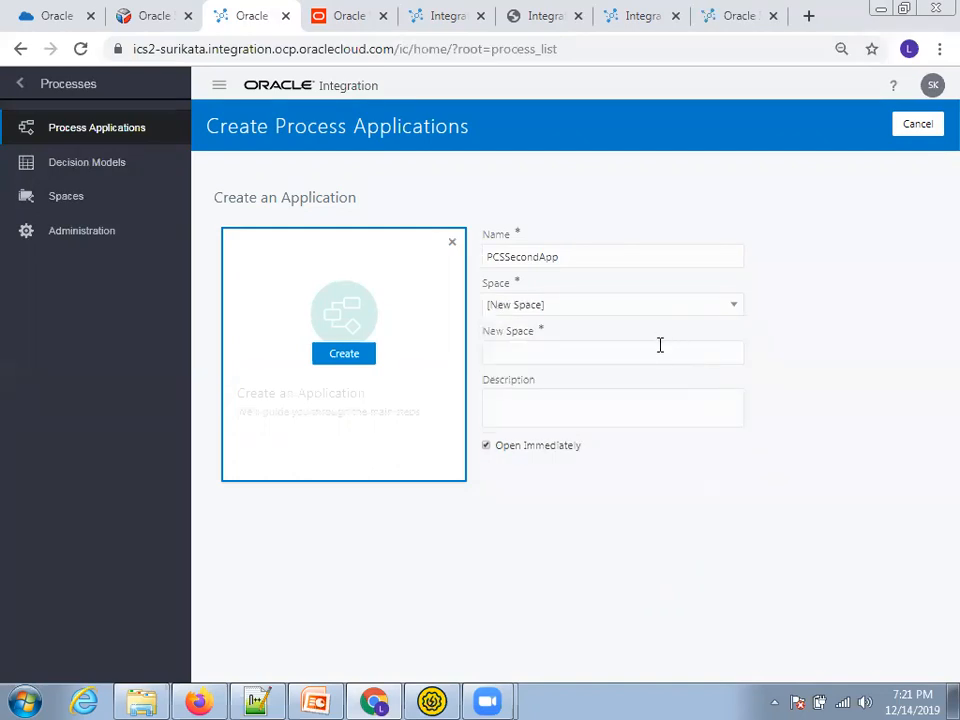
pyautogui.click(658, 349)
pyautogui.write('SecondSpace')
pyautogui.click(344, 365)
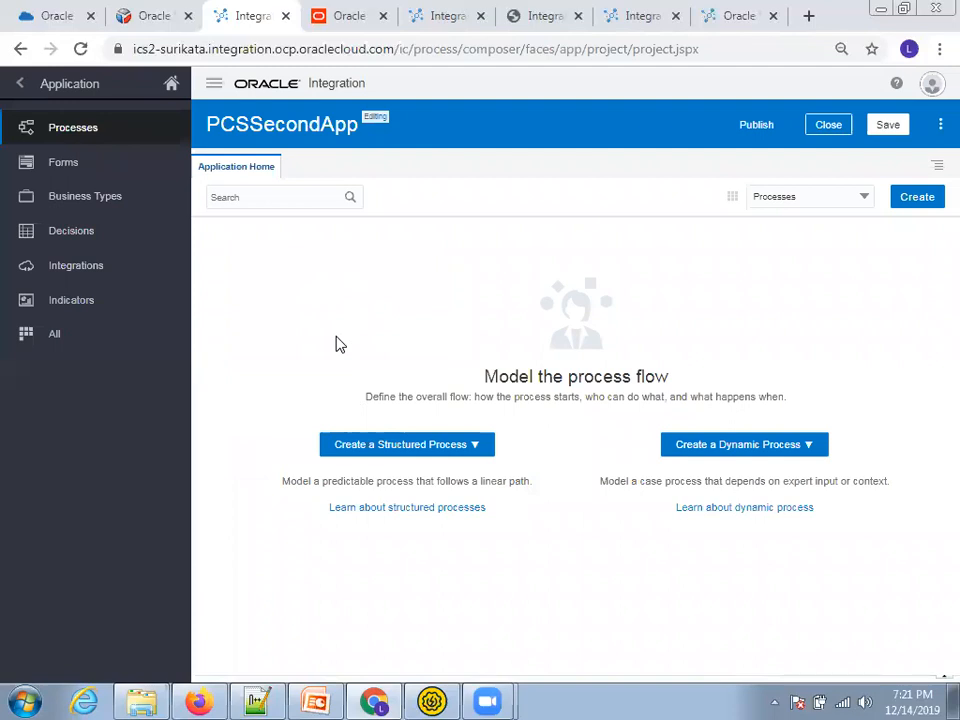
# Create a structured process that starts with a form and name it SecondProcess
pyautogui.click(397, 446)
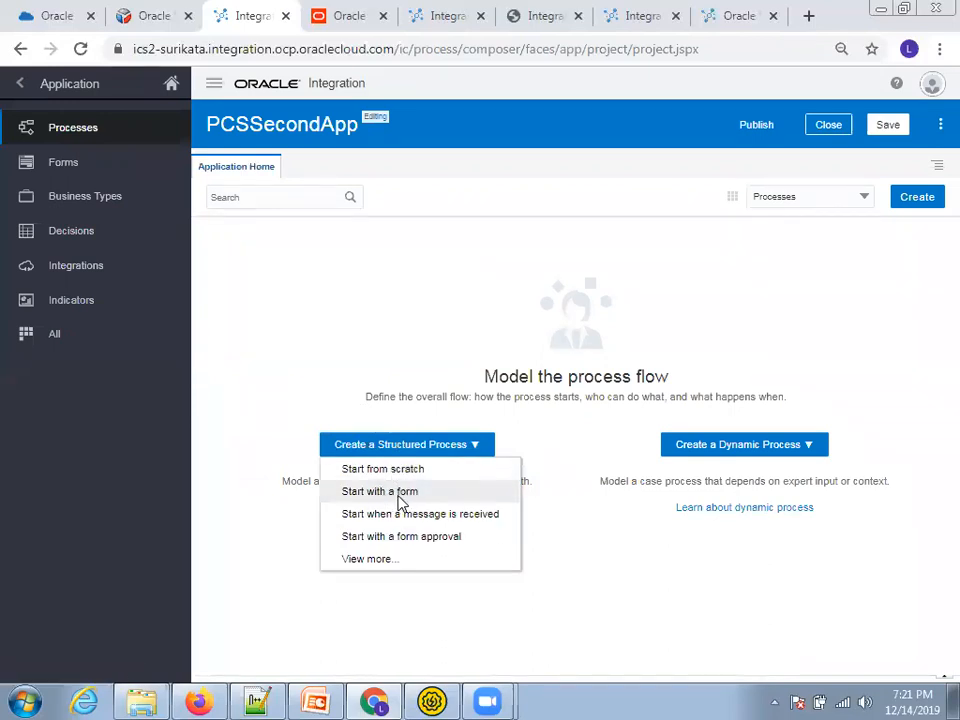
pyautogui.click(405, 495)
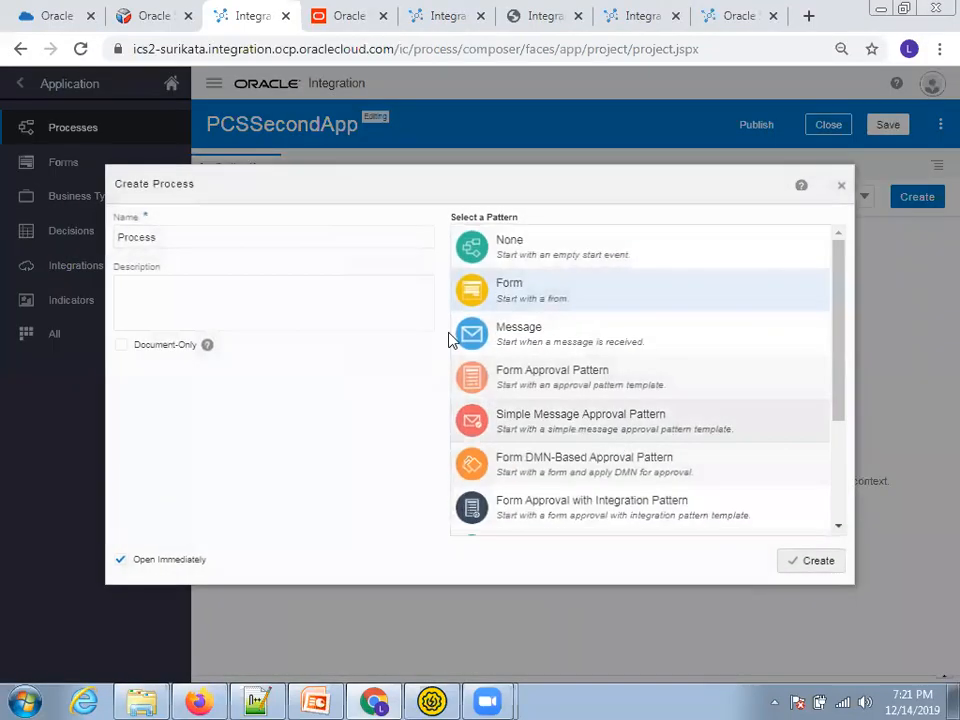
pyautogui.doubleClick(266, 243)
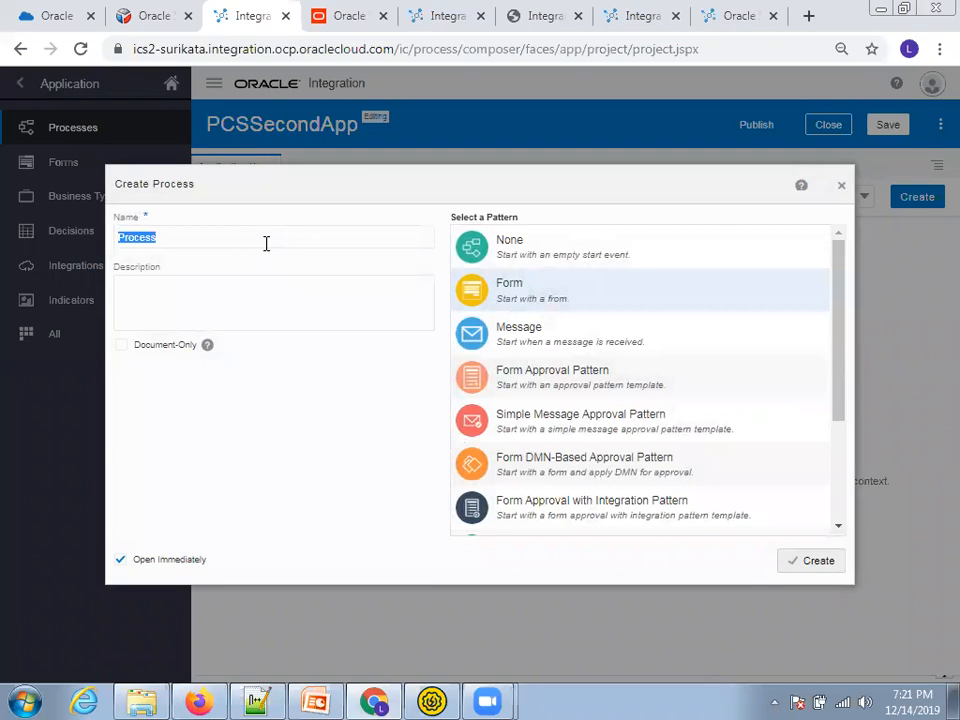
pyautogui.write('SecondProcess')
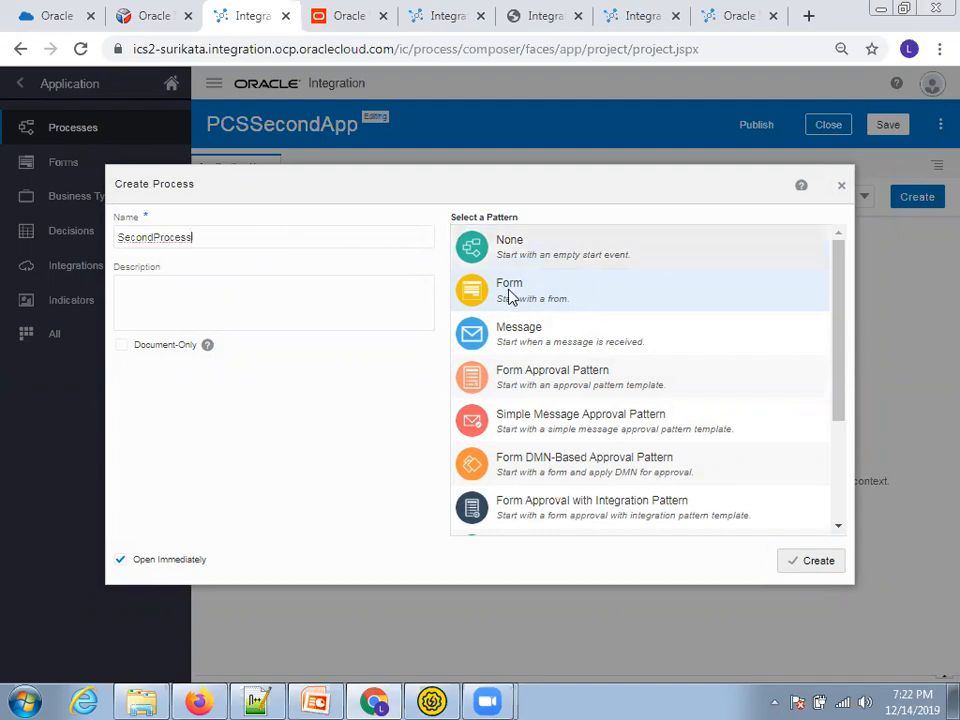
pyautogui.click(810, 565)
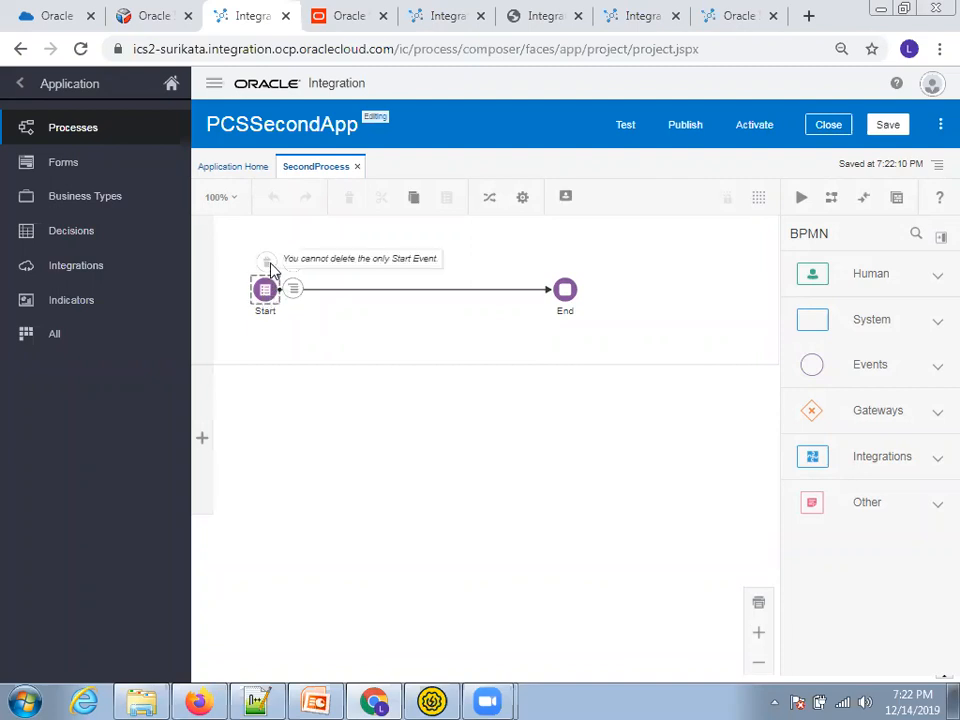
# Open the Start event's properties in SecondProcess and set its title to Second Process
pyautogui.click(293, 290)
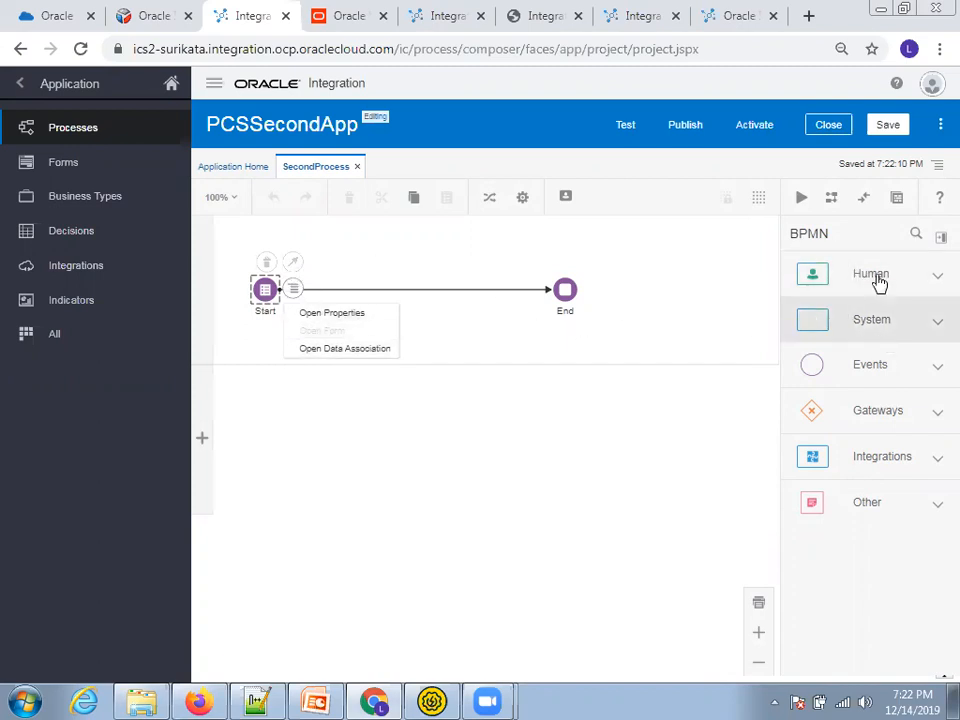
pyautogui.click(684, 300)
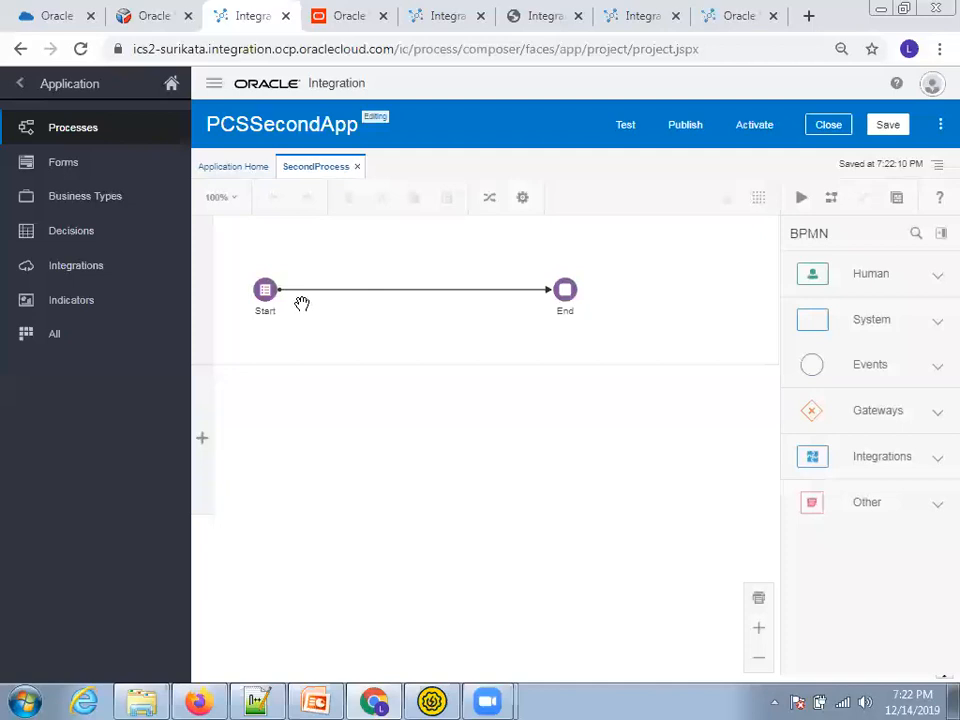
pyautogui.click(268, 292)
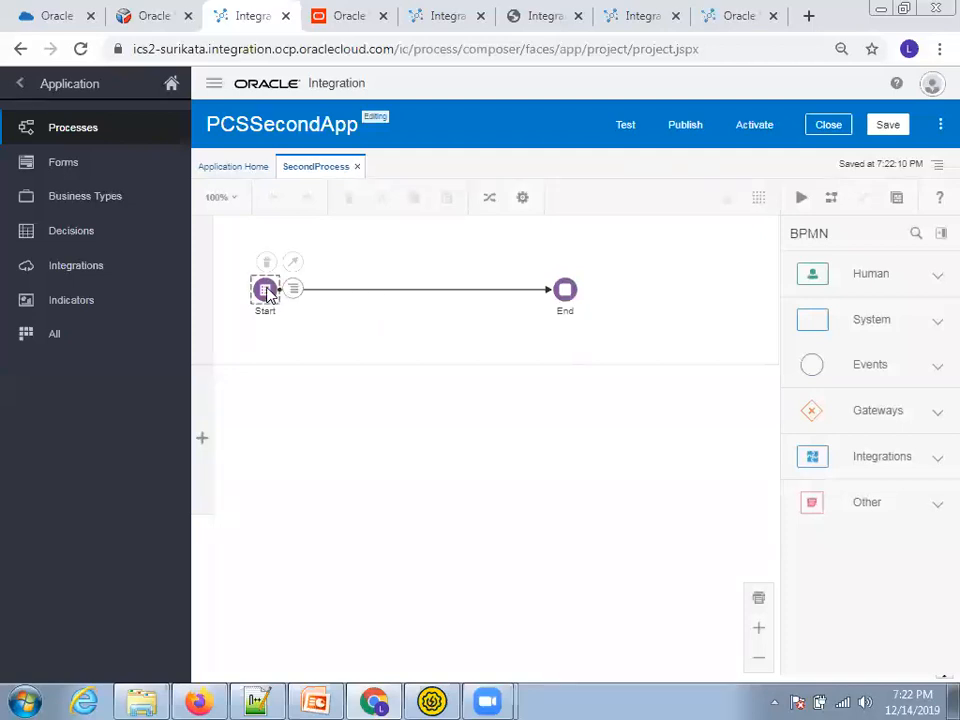
pyautogui.click(296, 294)
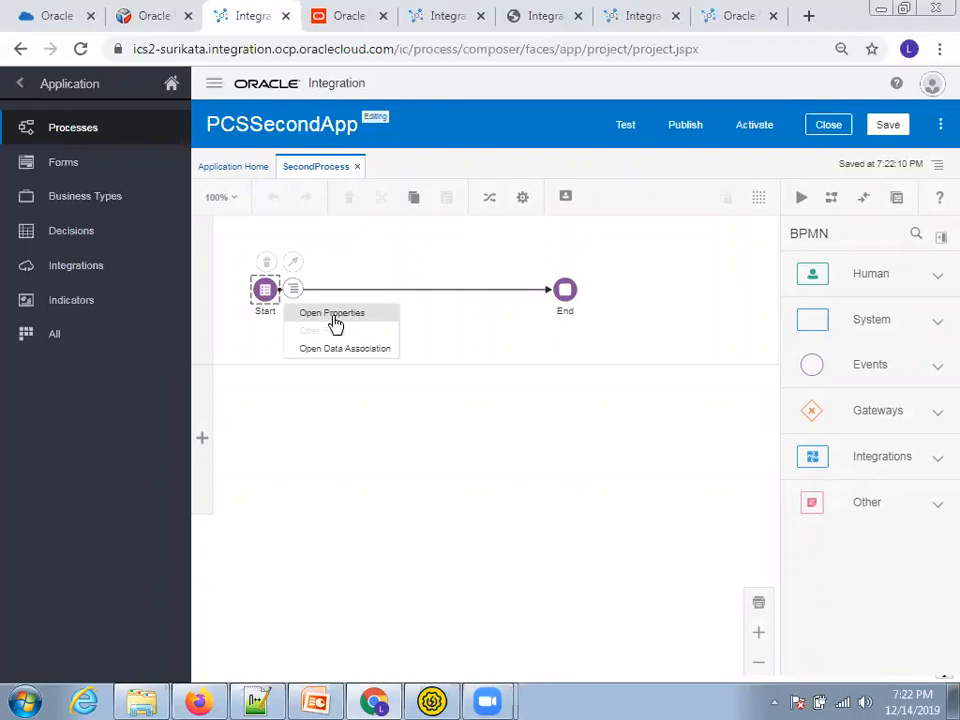
pyautogui.click(334, 316)
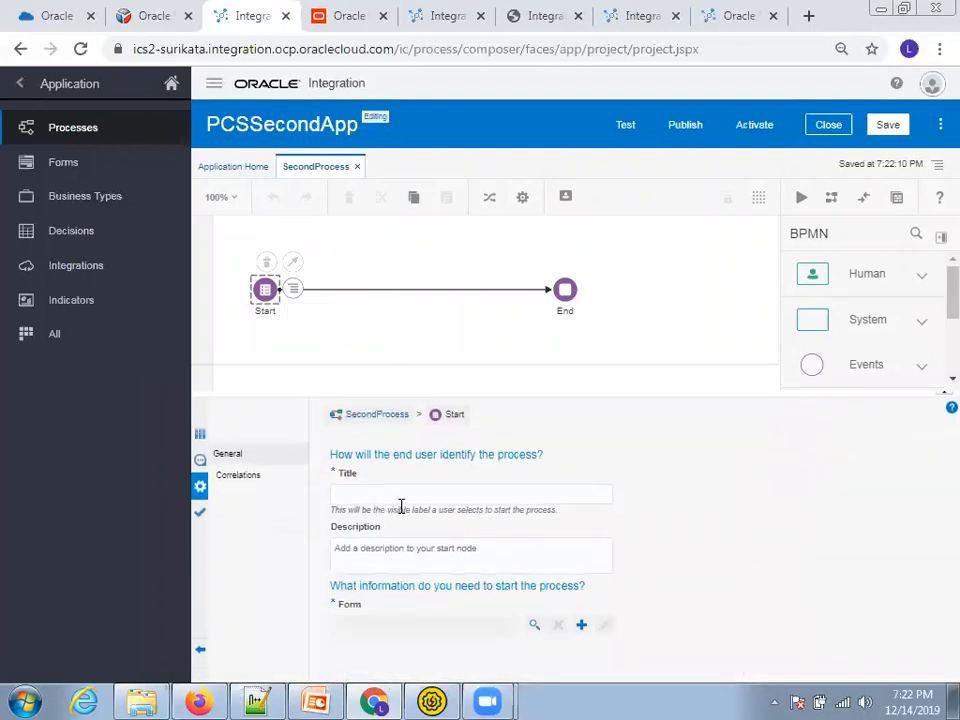
pyautogui.write('Second Process')
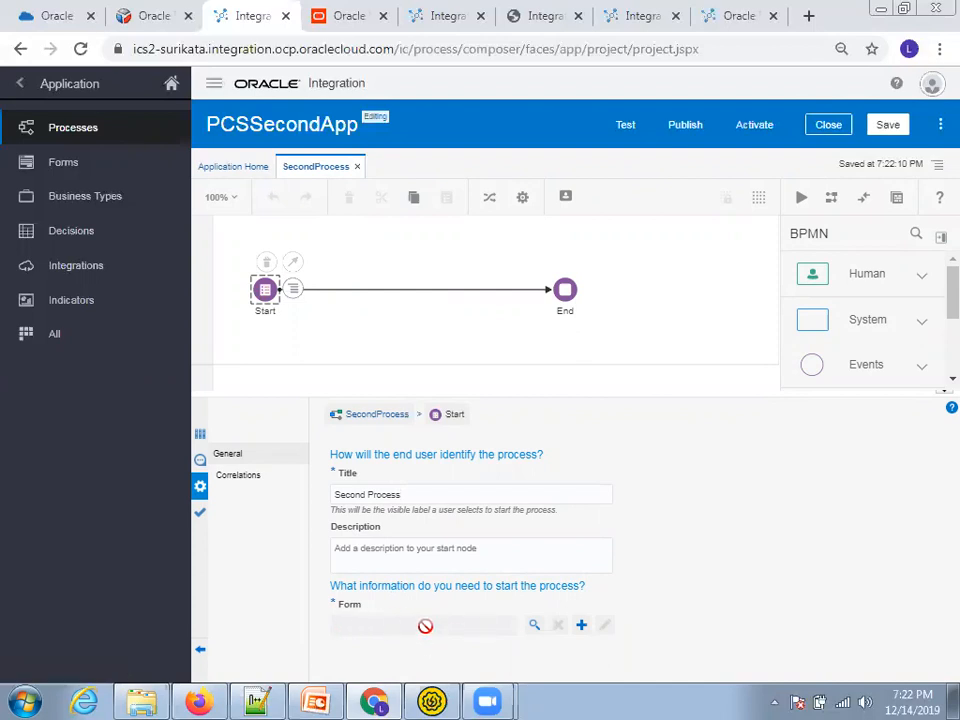
# Create a new web form named SecondWebForm for the Start event, set to open immediately
pyautogui.click(582, 630)
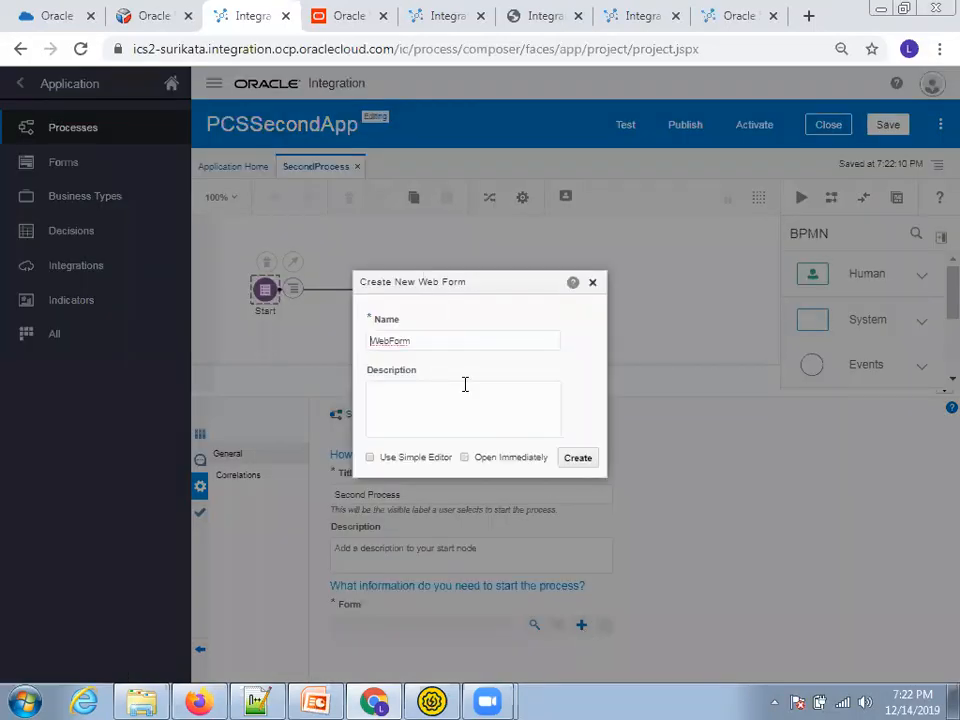
pyautogui.write('Second')
pyautogui.click(468, 458)
pyautogui.click(578, 458)
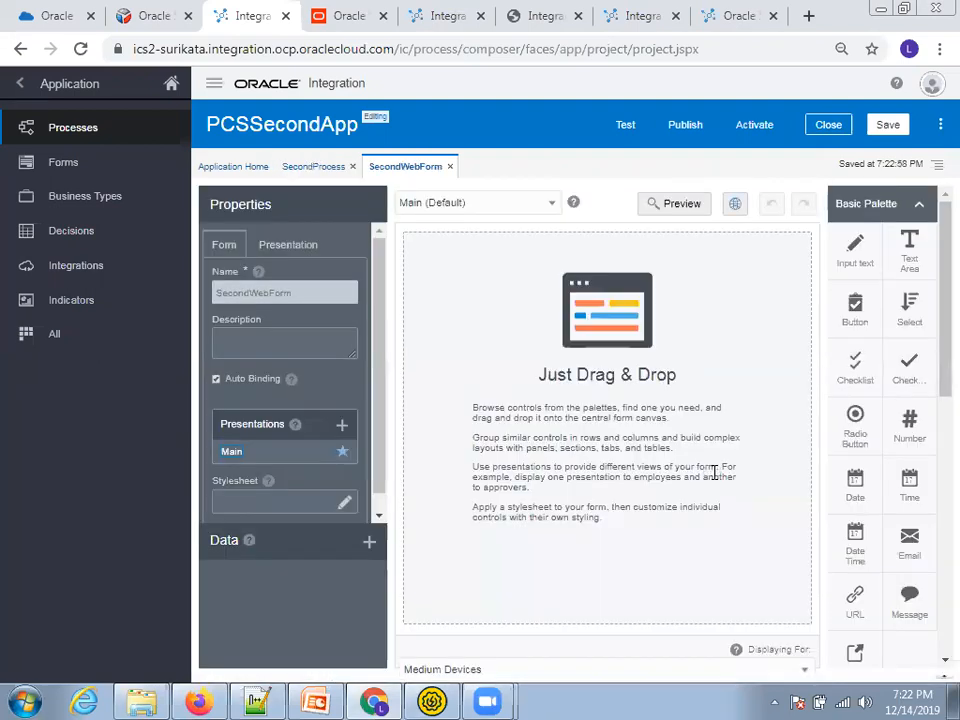
# Add an input text control to SecondWebForm, set its name and label to "name", and save the application
pyautogui.moveTo(855, 250); pyautogui.dragTo(499, 381)
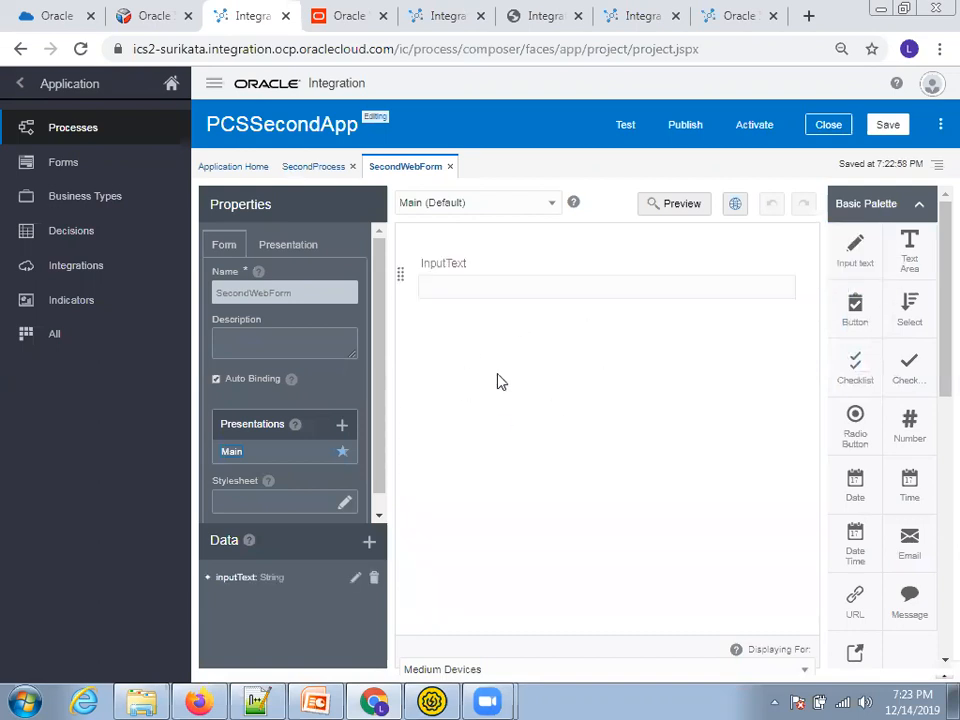
pyautogui.click(444, 267)
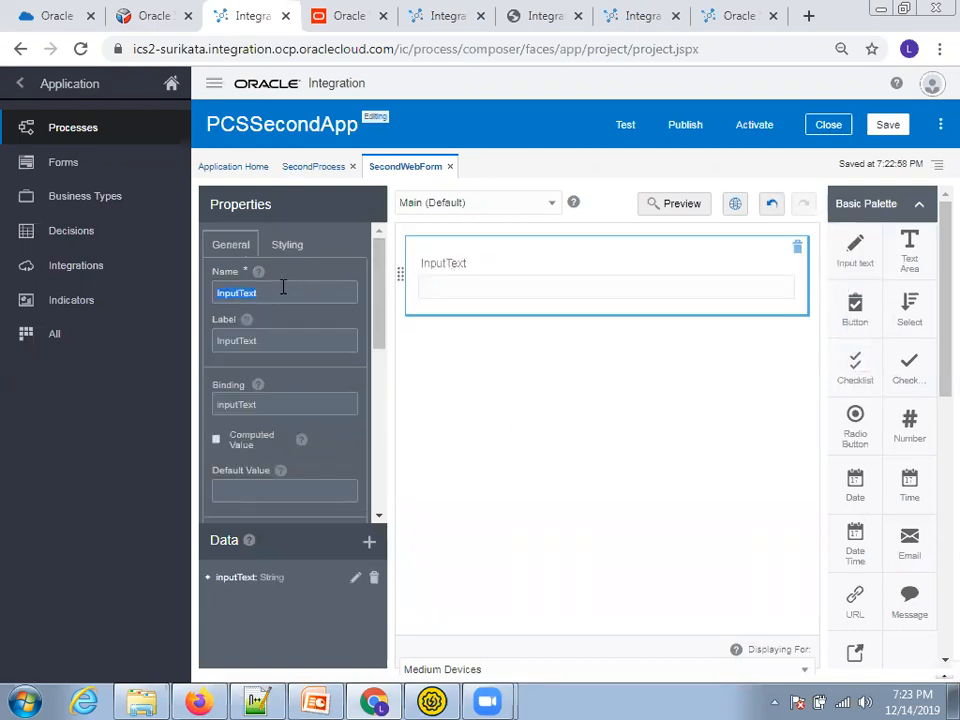
pyautogui.write('name')
pyautogui.doubleClick(265, 340)
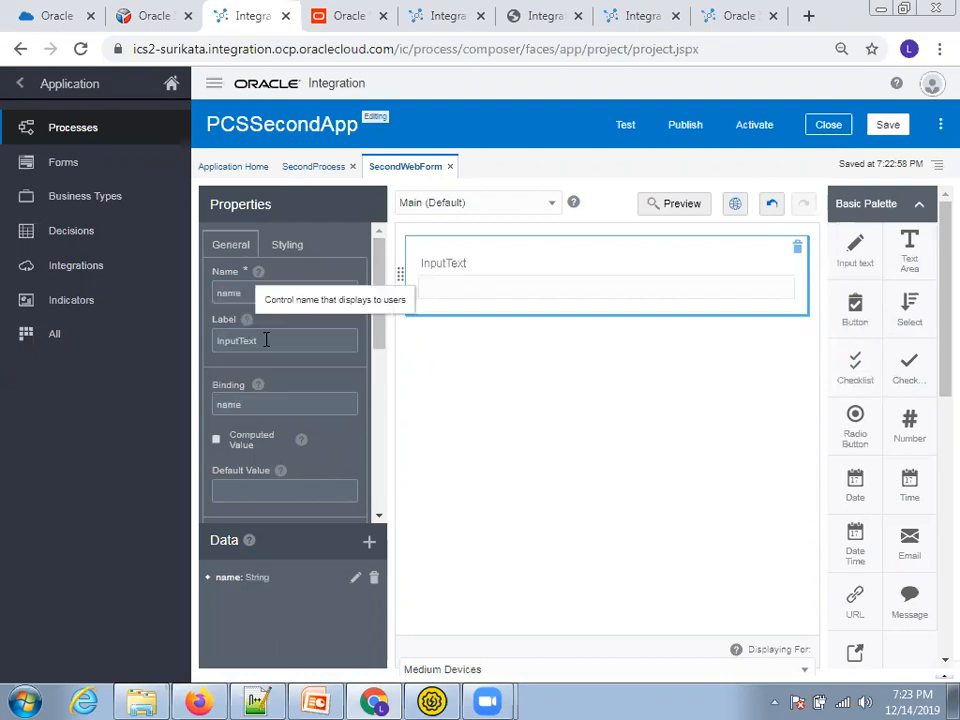
pyautogui.write('name')
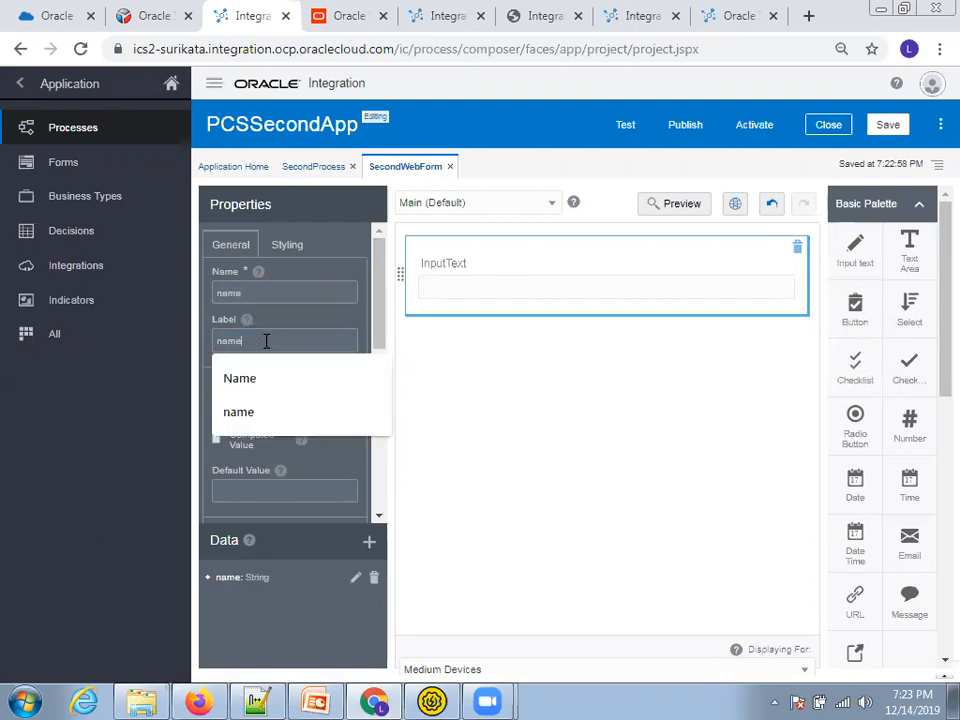
pyautogui.press('Tab')
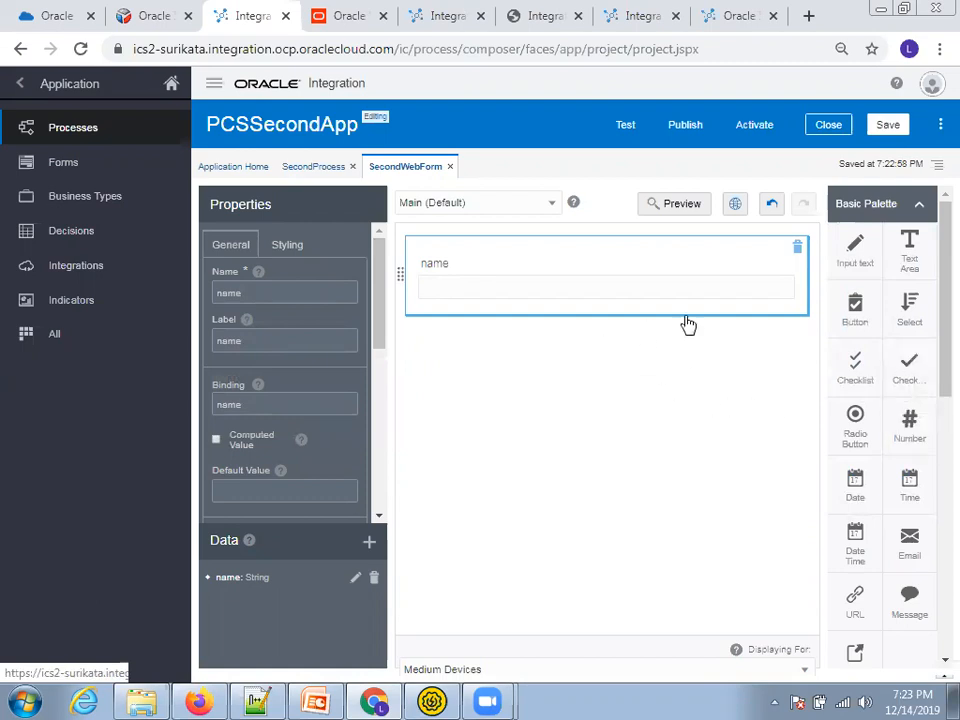
pyautogui.click(887, 126)
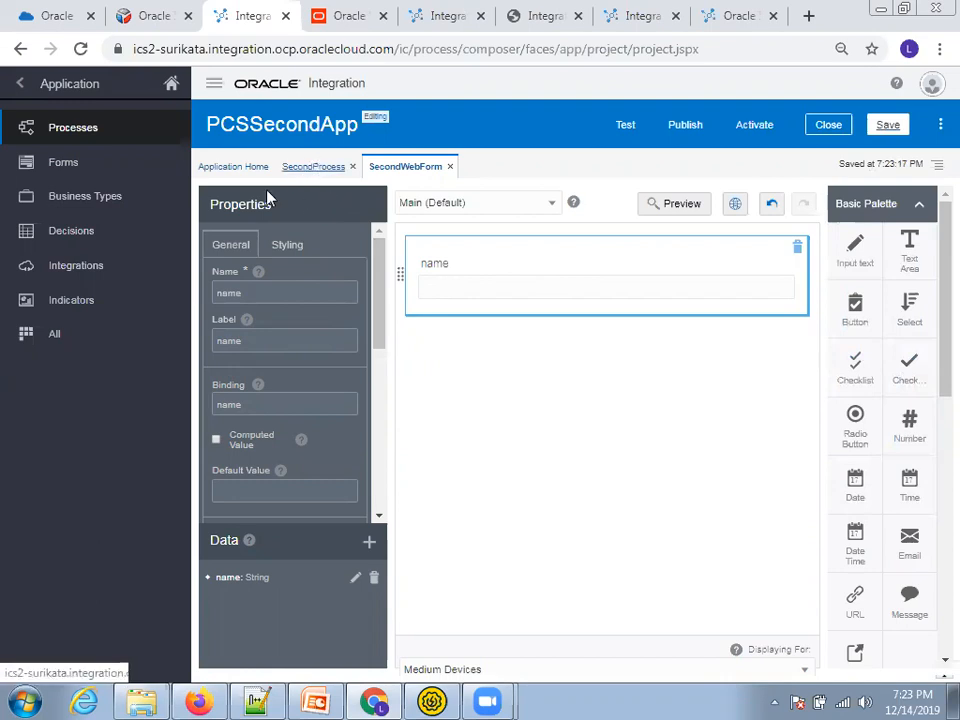
# Save the application from SecondProcess, validate it for testing, and activate the current application version to test
pyautogui.click(315, 168)
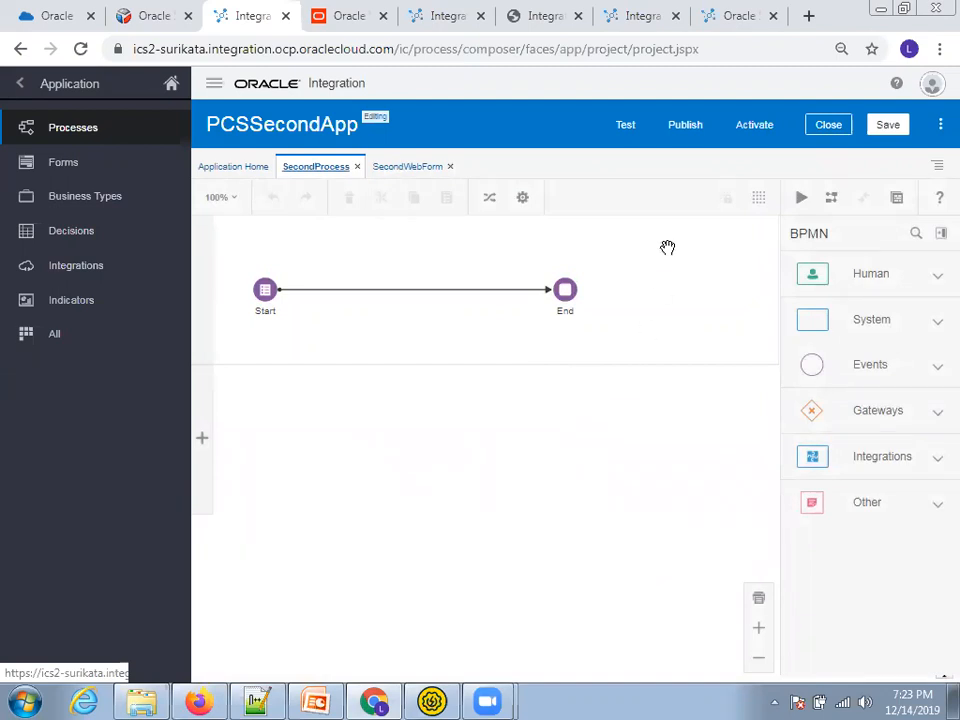
pyautogui.click(887, 127)
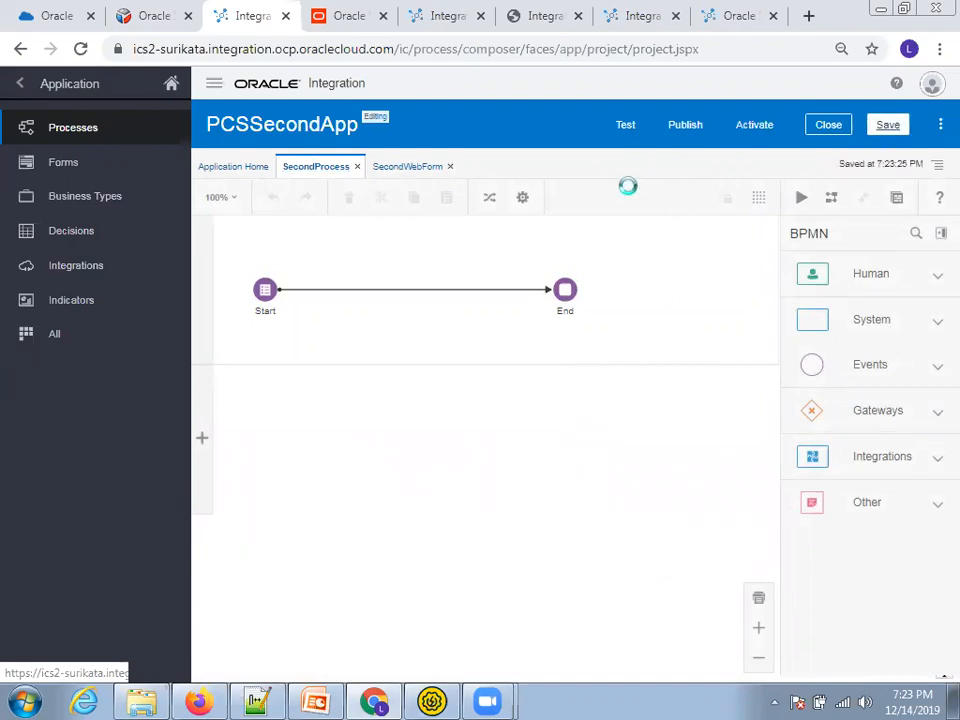
pyautogui.click(626, 128)
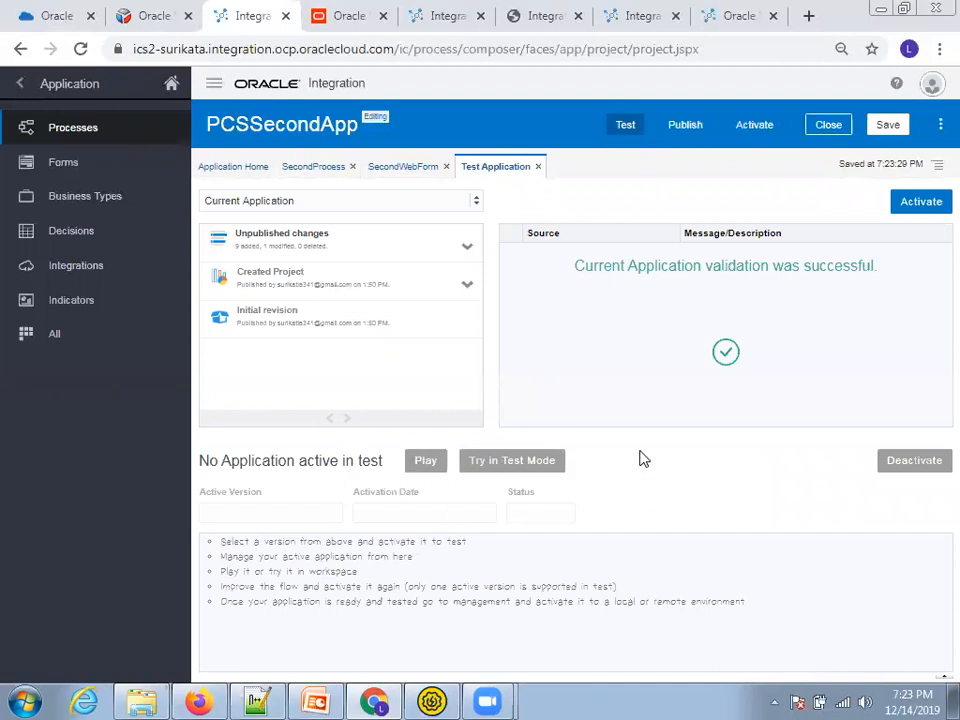
pyautogui.click(920, 210)
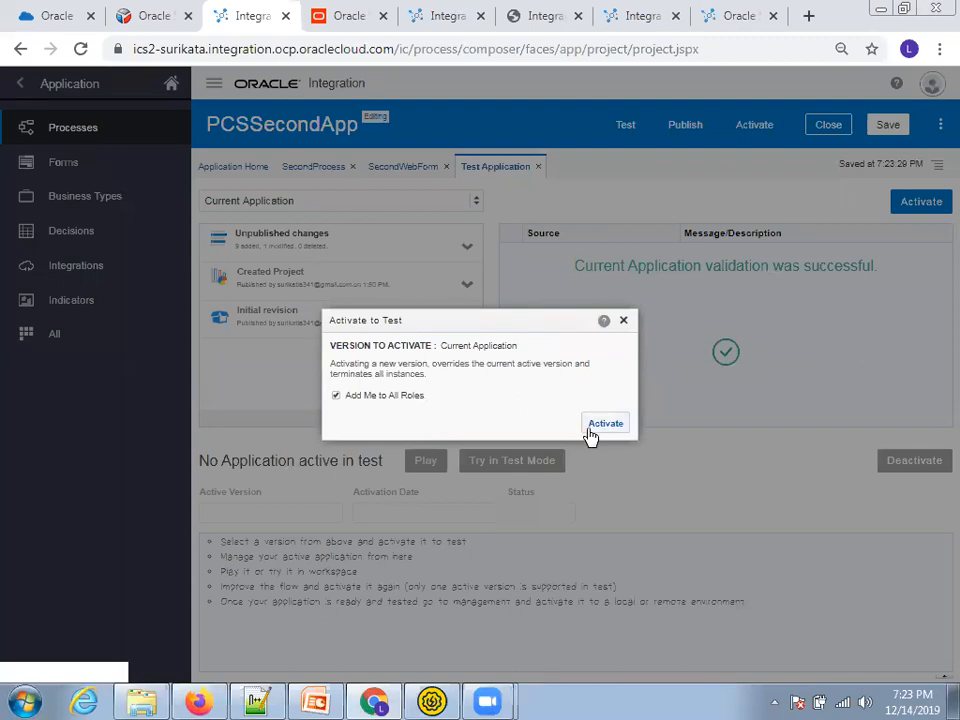
pyautogui.click(606, 424)
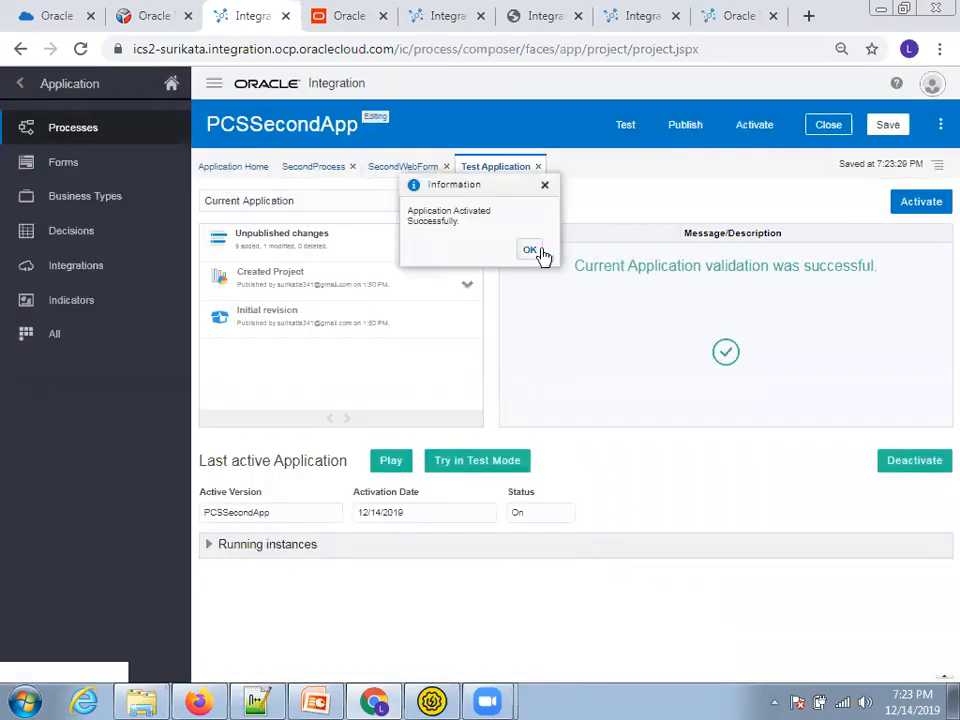
pyautogui.click(537, 252)
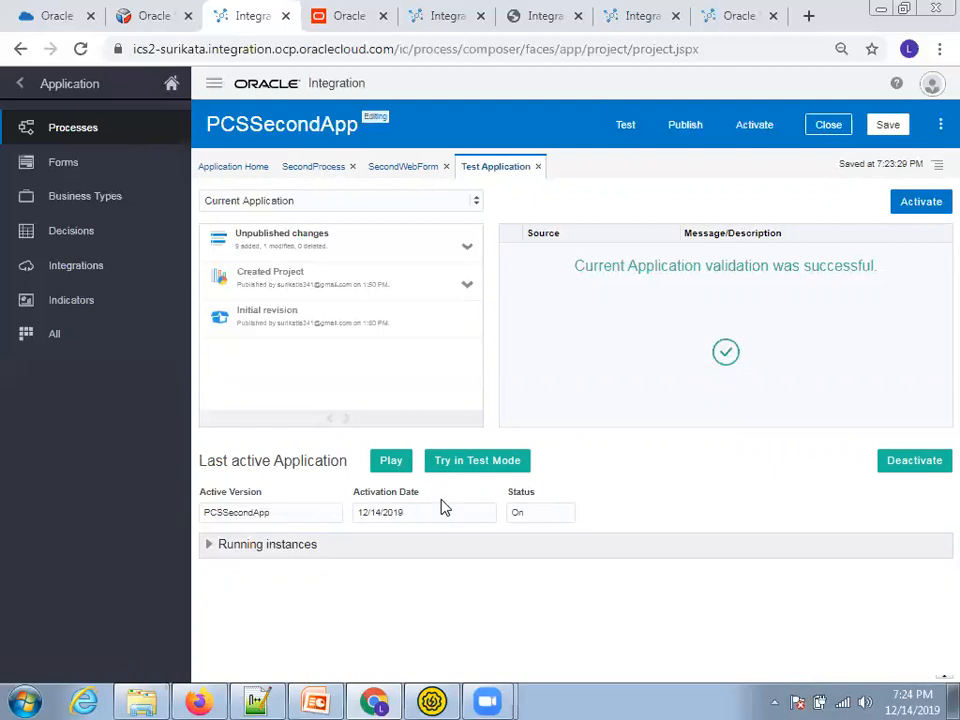
# Play SecondProcess in the application player, submit its start form with a person's name, and close the player
pyautogui.click(390, 460)
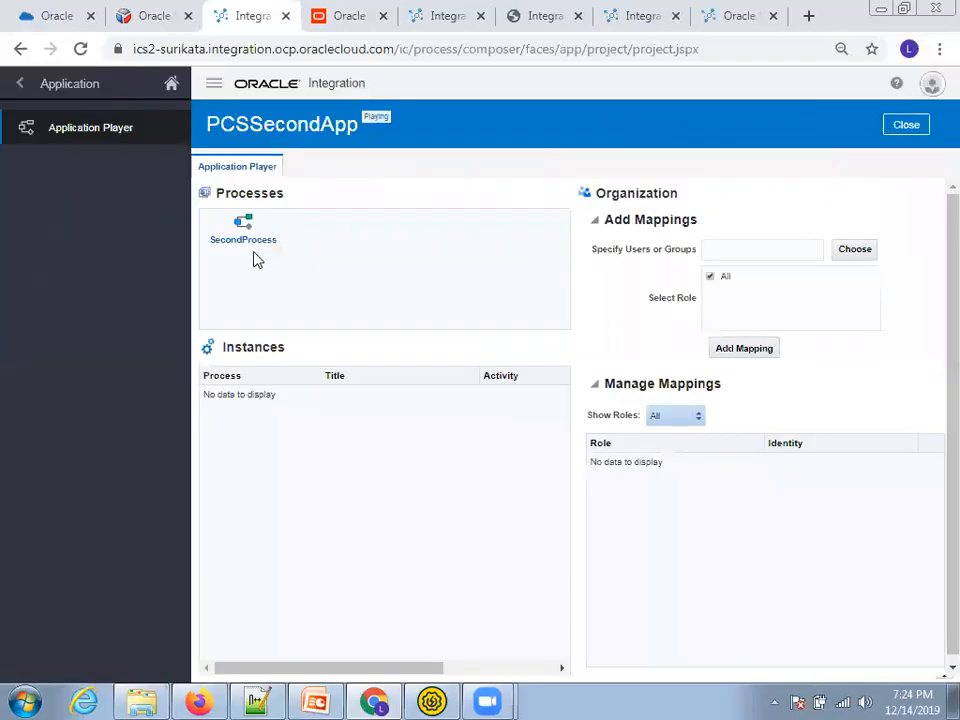
pyautogui.click(252, 243)
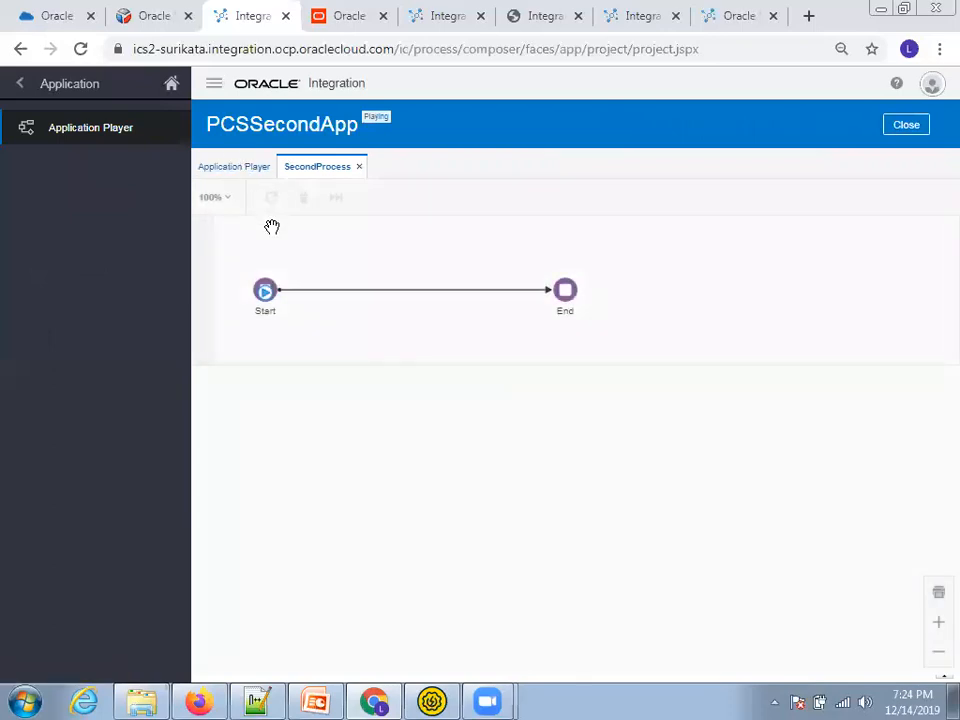
pyautogui.click(265, 293)
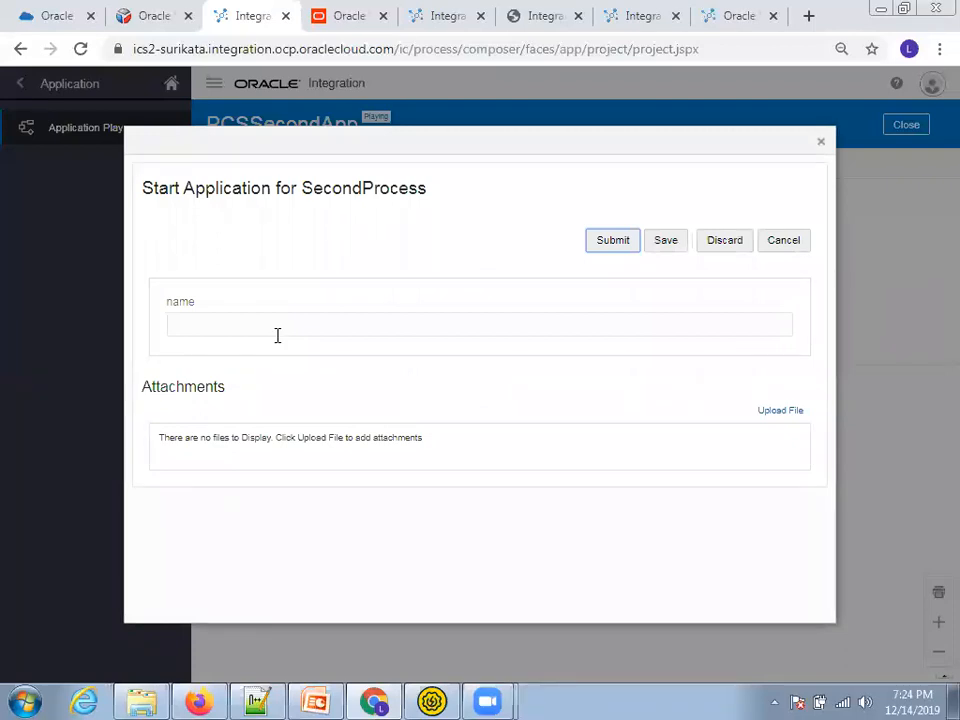
pyautogui.click(277, 335)
pyautogui.write('sree')
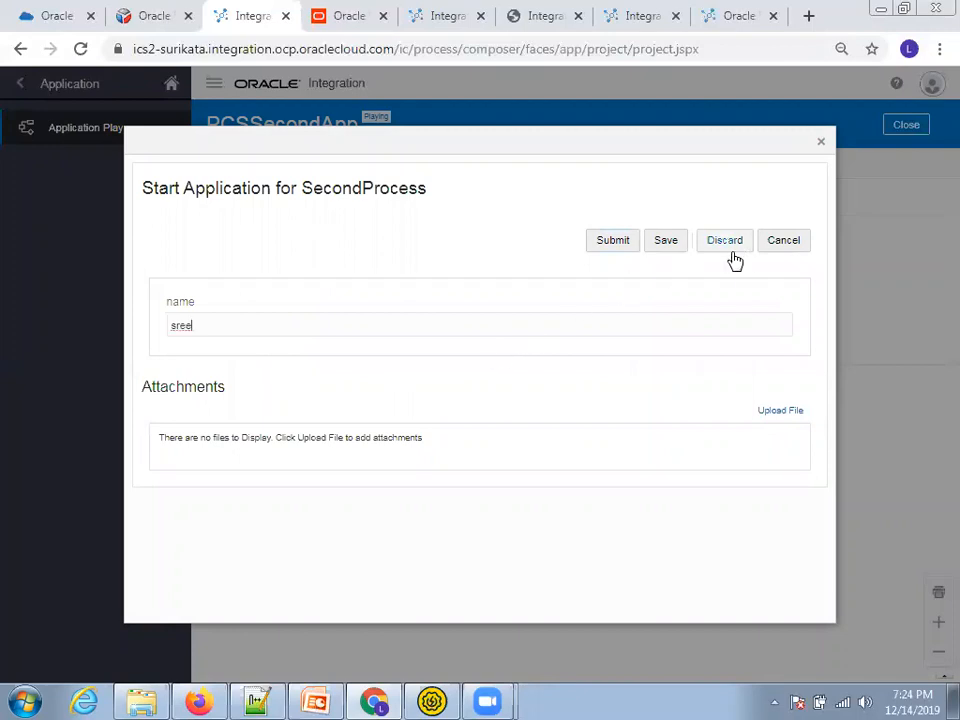
pyautogui.click(615, 248)
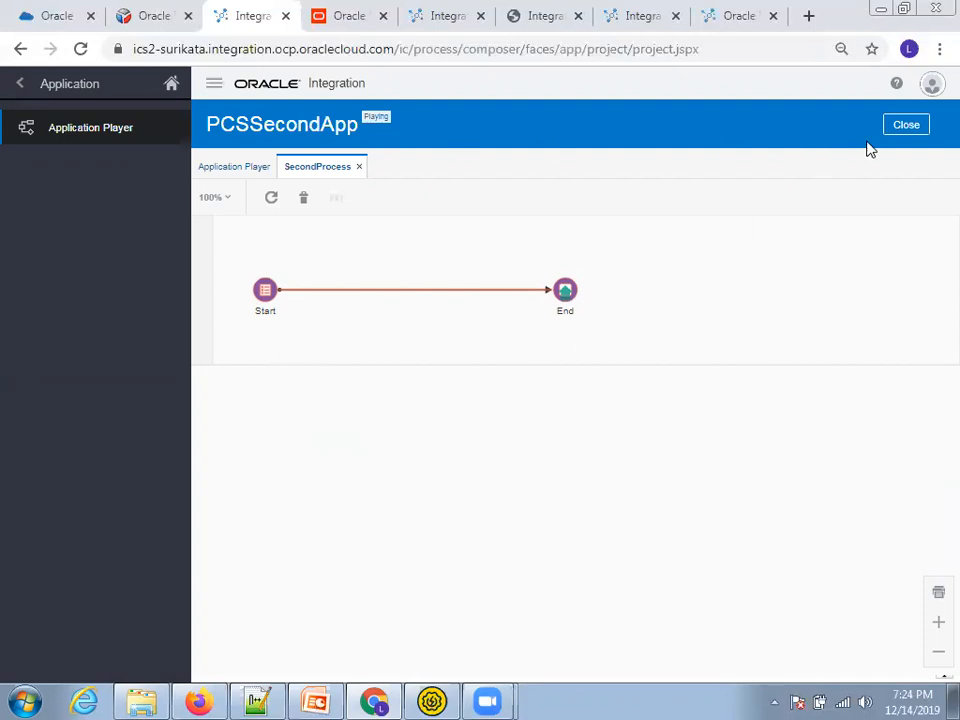
pyautogui.click(906, 126)
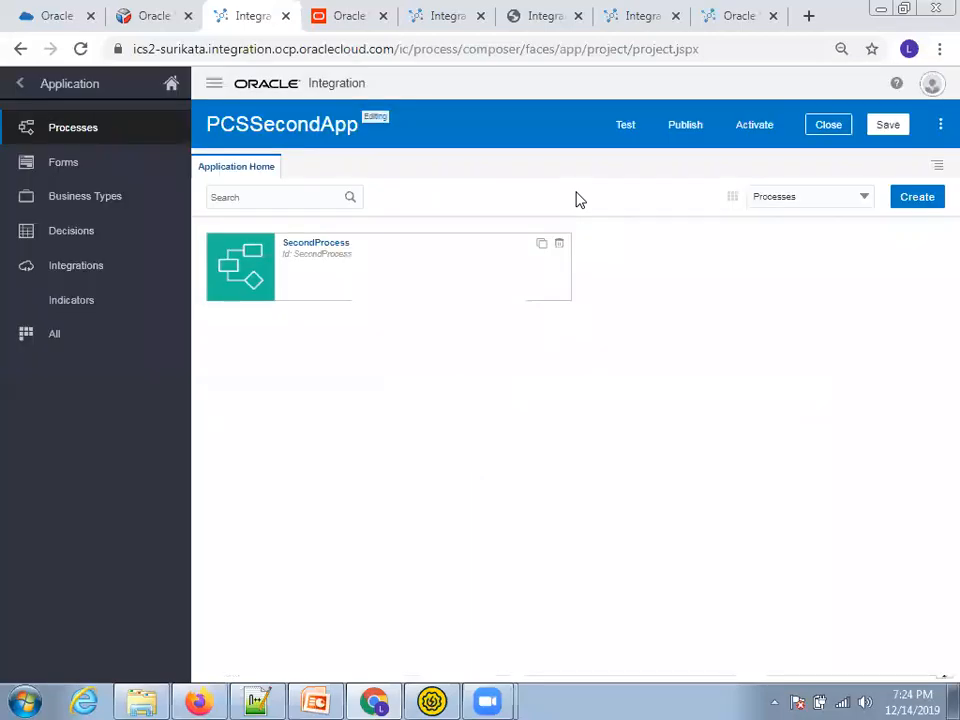
# Try the active application in test mode and submit the Second Process(1.0) form with a person's name
pyautogui.click(315, 248)
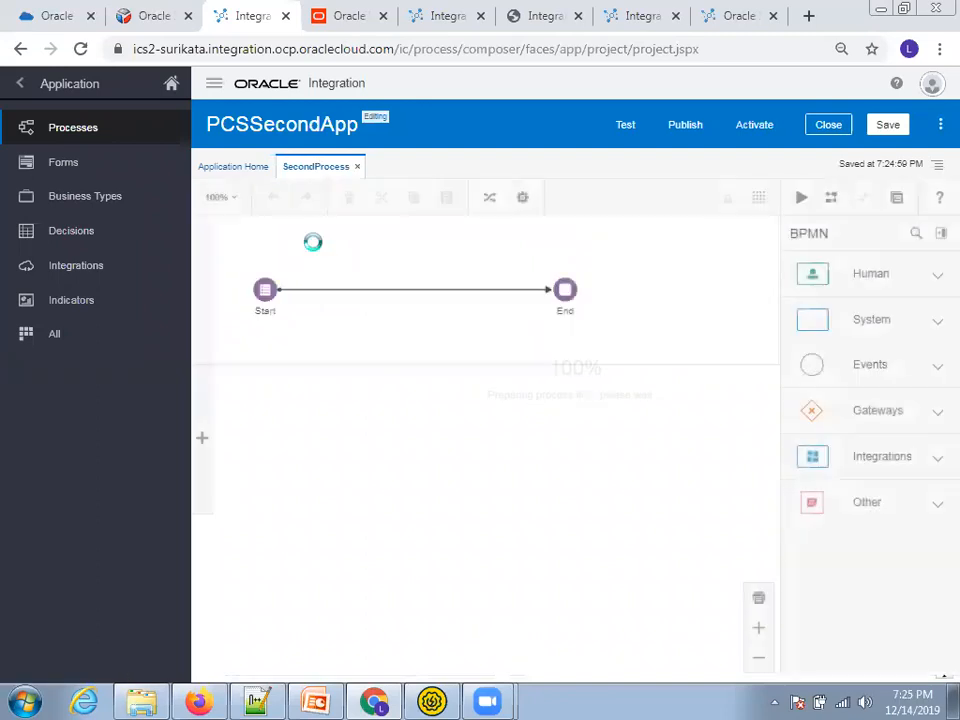
pyautogui.click(626, 139)
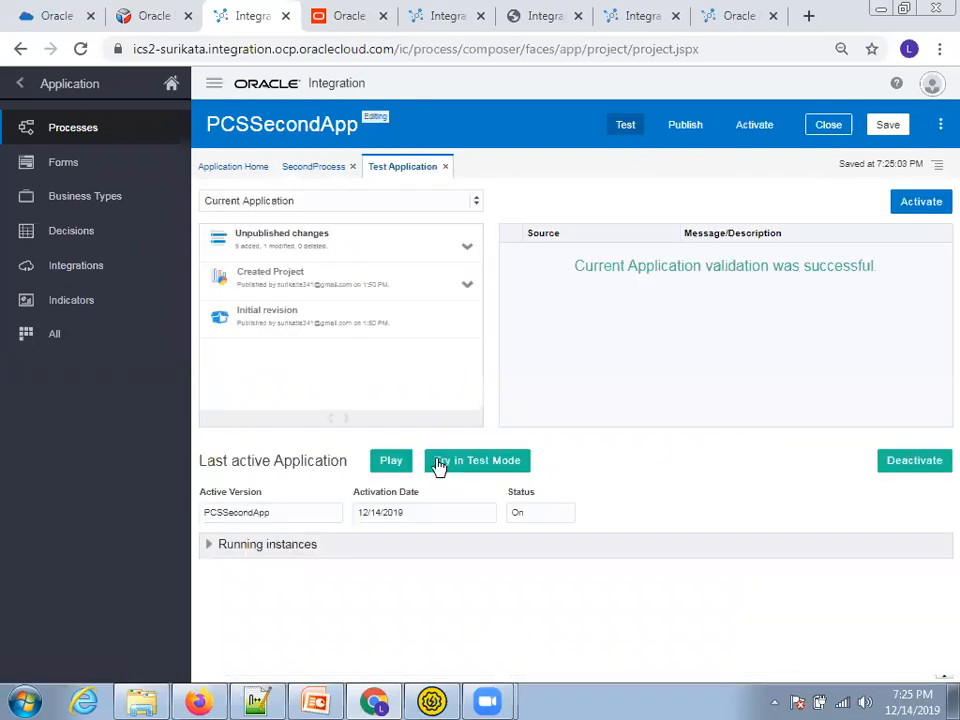
pyautogui.click(487, 462)
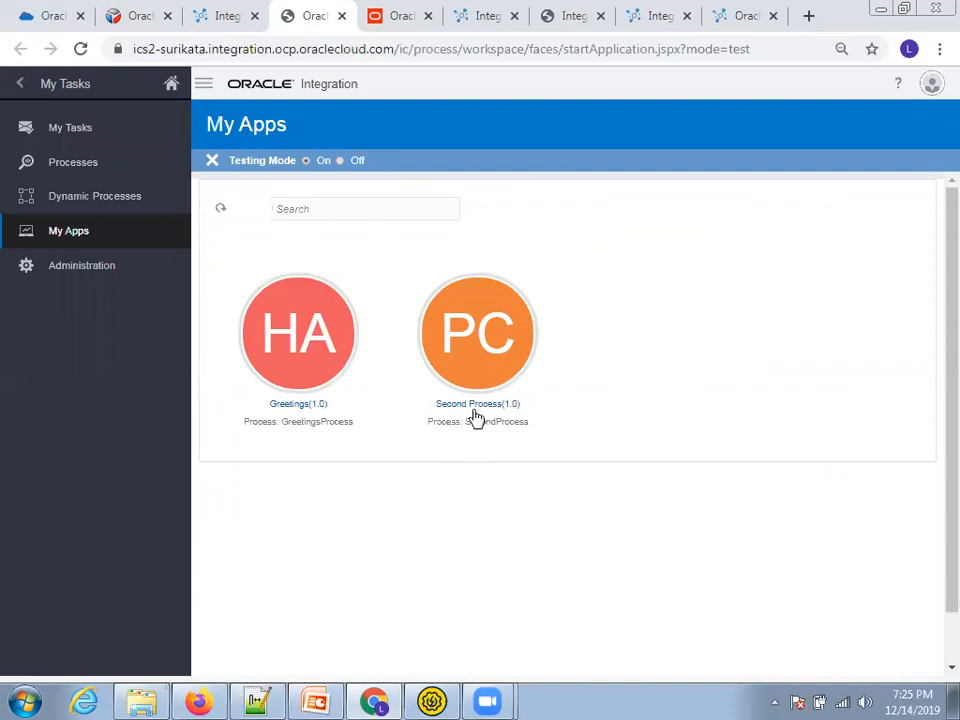
pyautogui.click(491, 411)
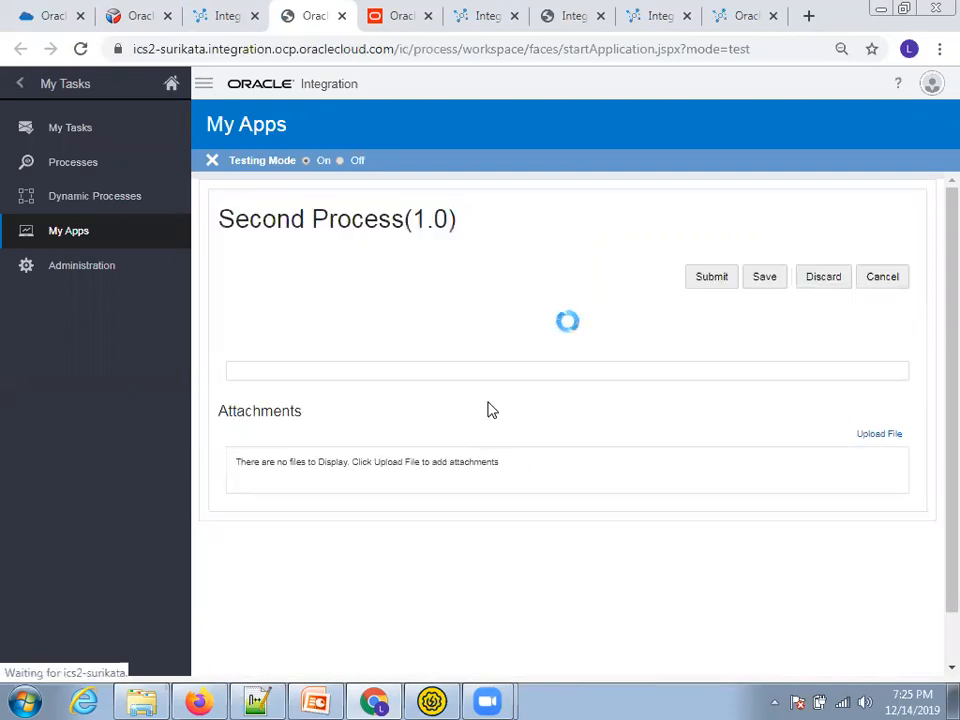
pyautogui.click(504, 360)
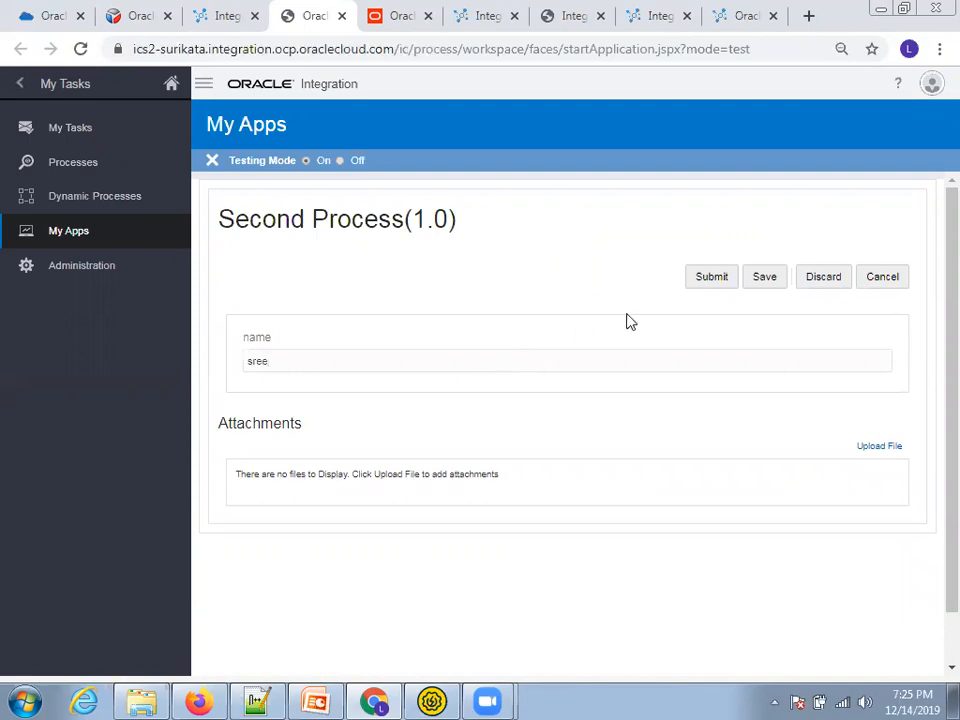
pyautogui.click(705, 278)
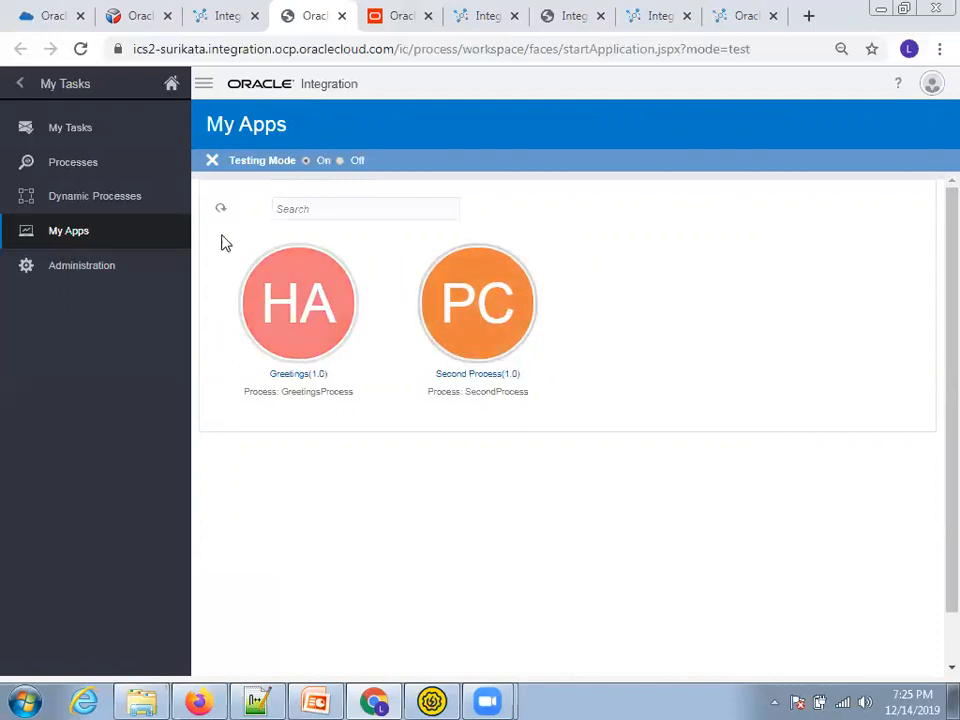
# Check My Tasks for assigned tasks and expand the filter's full list of status options
pyautogui.click(70, 130)
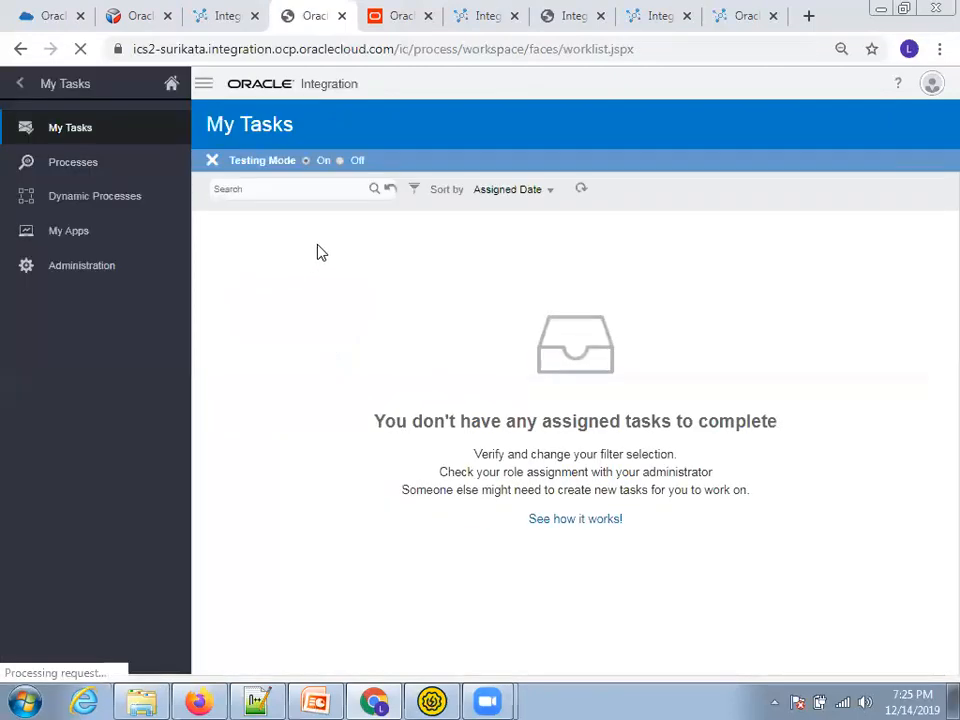
pyautogui.click(411, 195)
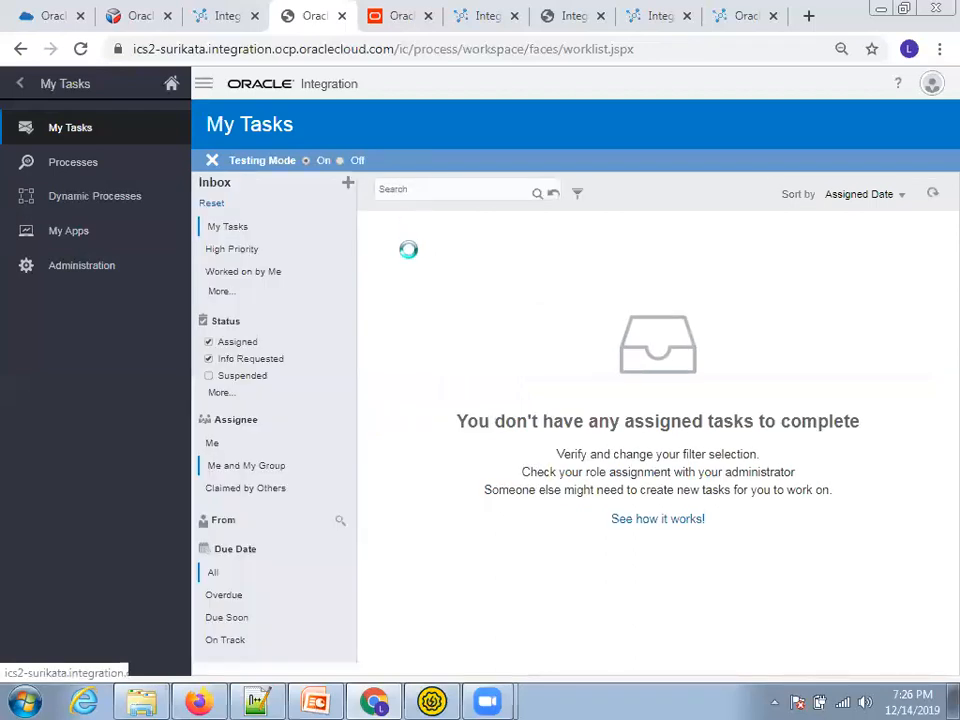
pyautogui.click(219, 392)
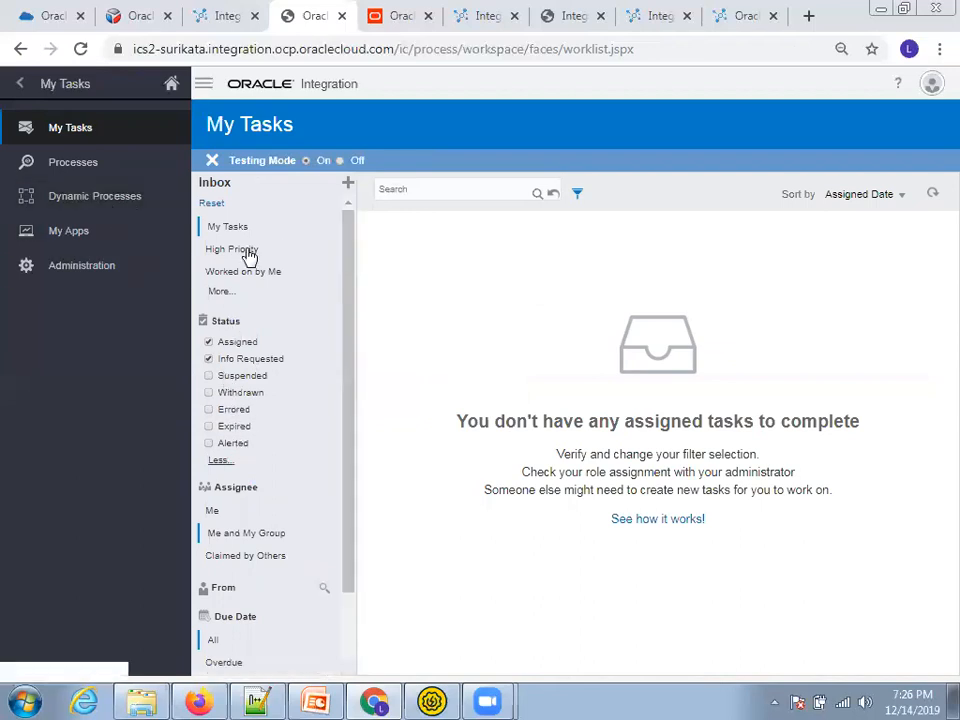
# Include completed instances in the workspace's process list and examine the history and details of the newest SecondProcess instance
pyautogui.click(92, 164)
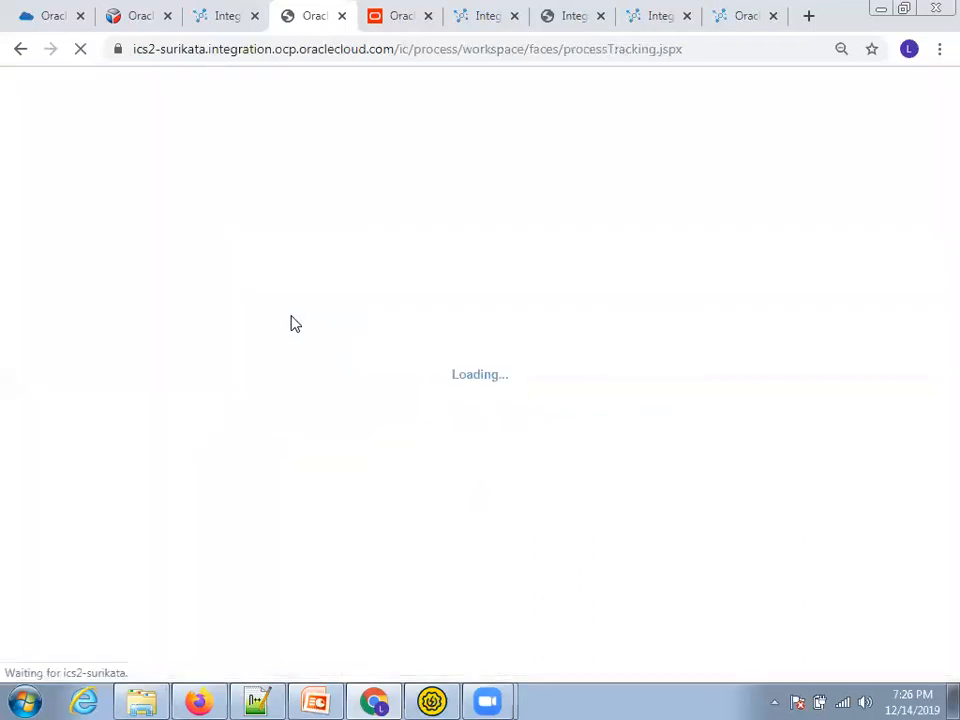
pyautogui.click(413, 195)
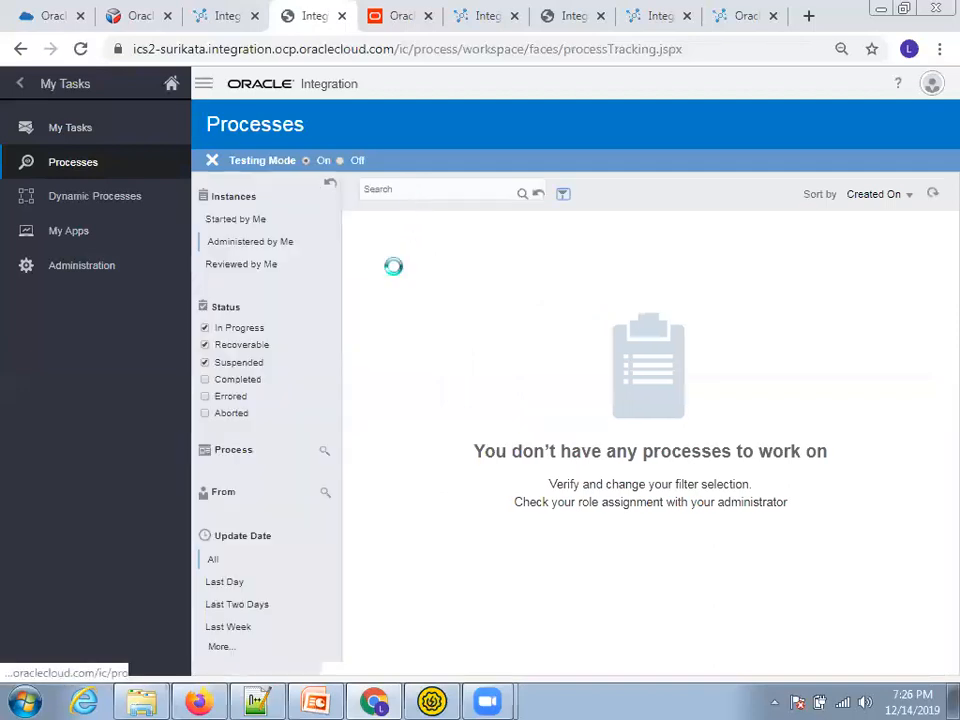
pyautogui.click(205, 379)
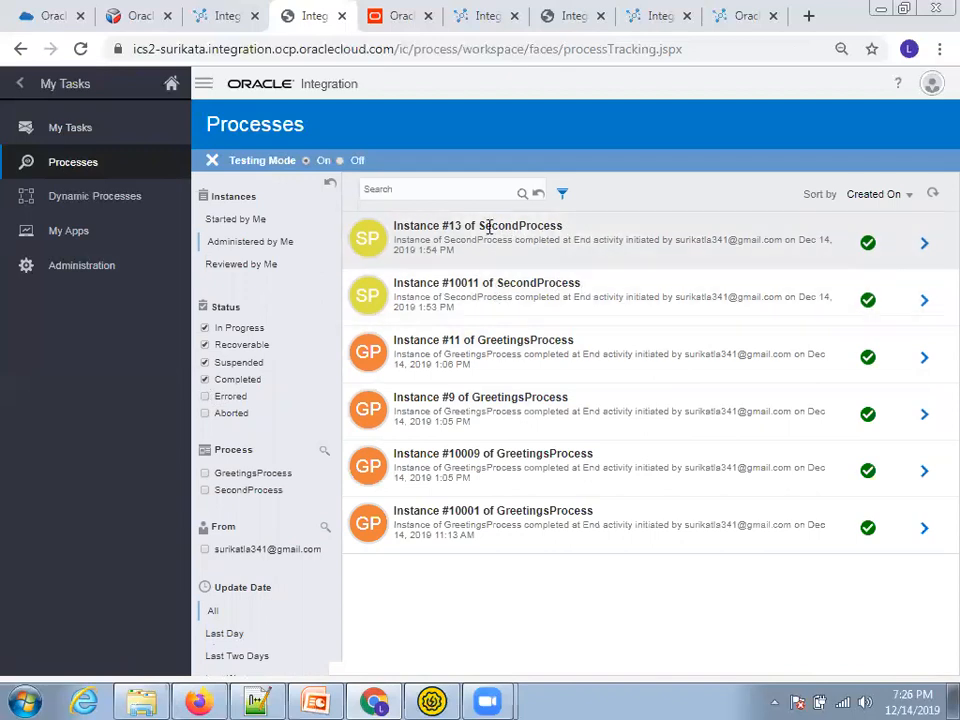
pyautogui.moveTo(486, 225); pyautogui.dragTo(551, 246)
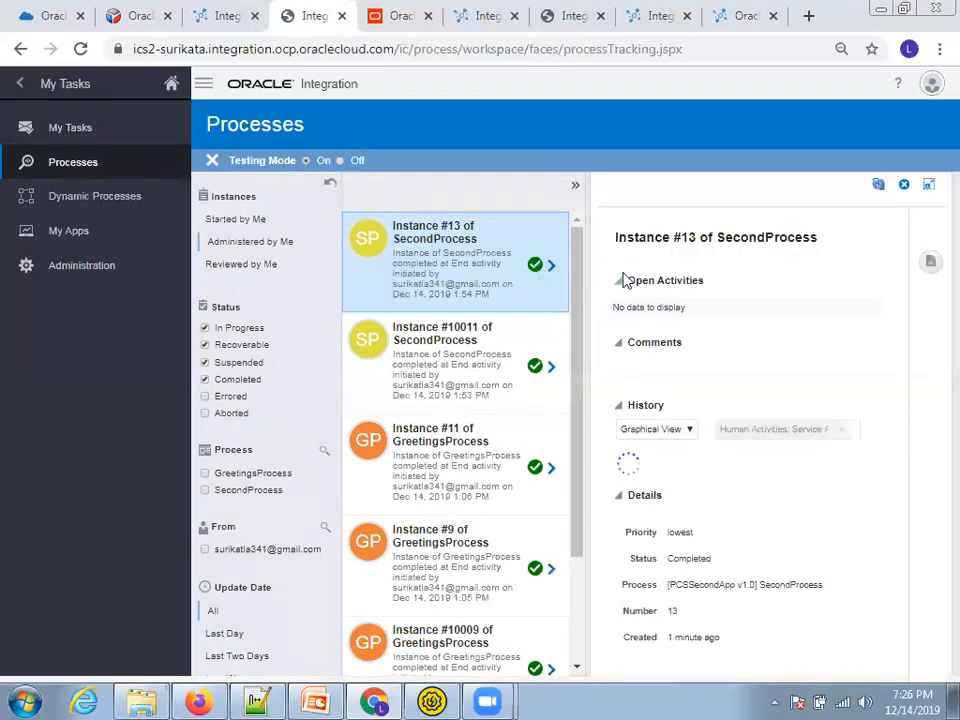
pyautogui.scroll(-3, 746, 471)
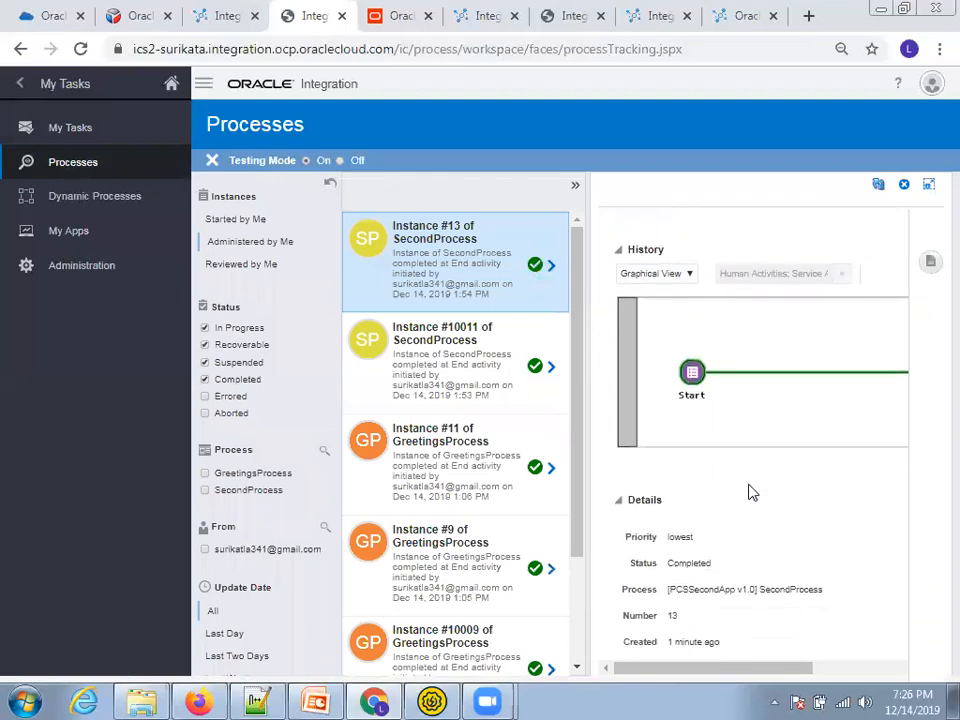
pyautogui.scroll(3, 752, 491)
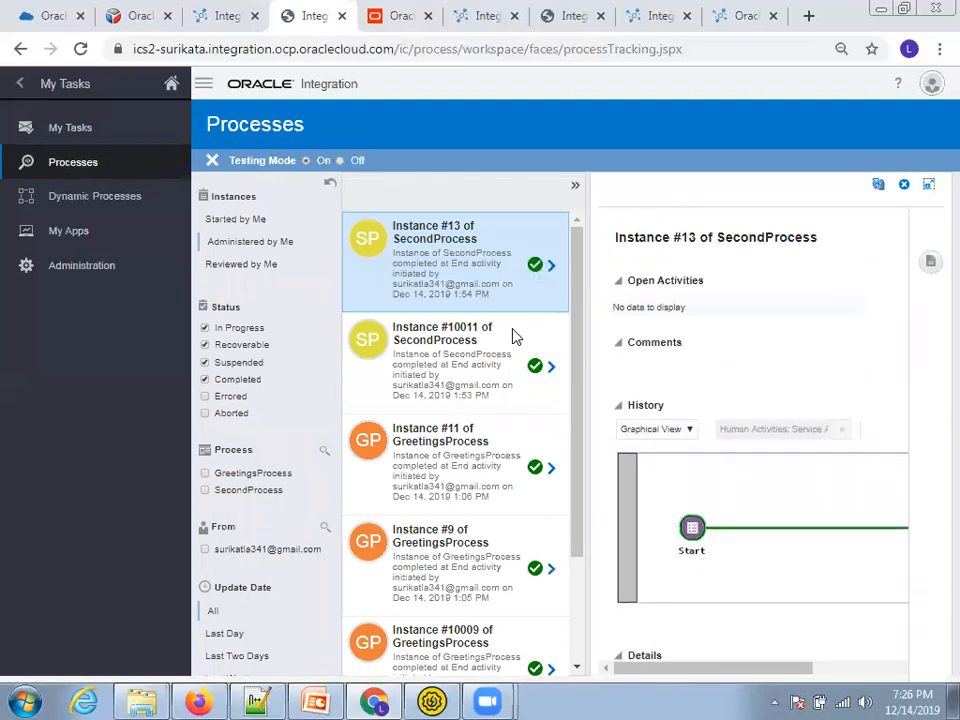
# Return to the process applications list, reopen PCSSecondApp, and open SecondProcess in the editor
pyautogui.click(16, 86)
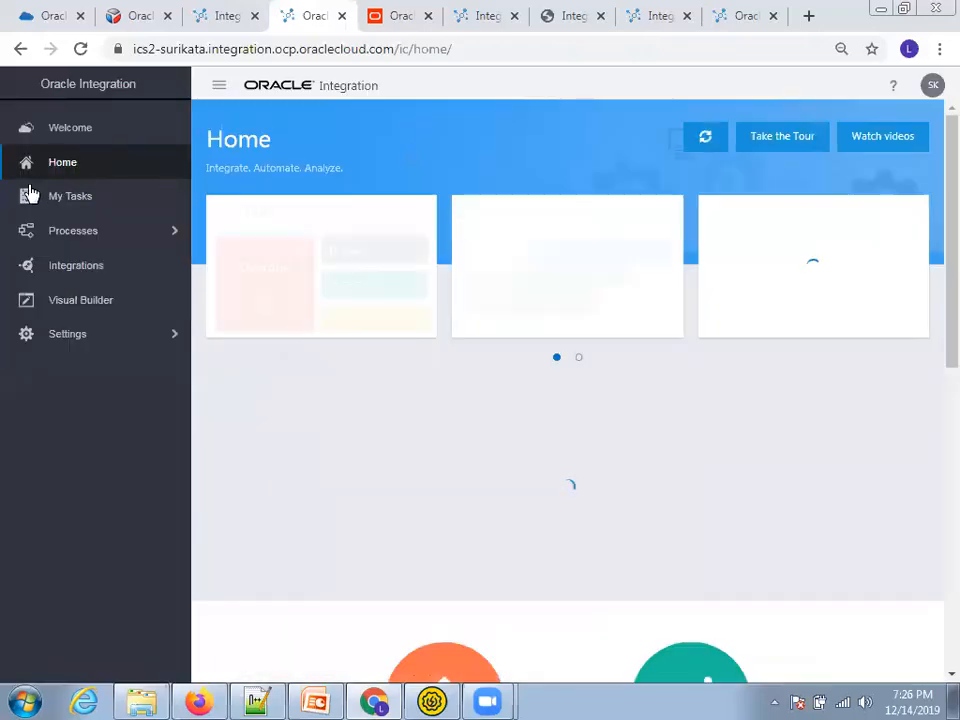
pyautogui.click(90, 240)
pyautogui.click(94, 130)
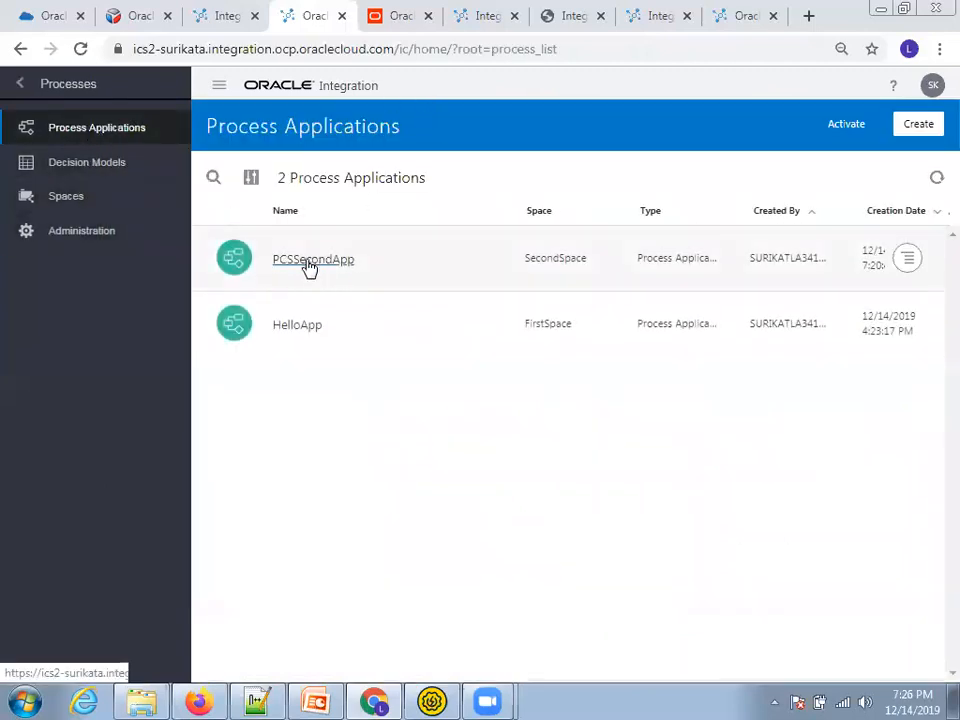
pyautogui.click(310, 262)
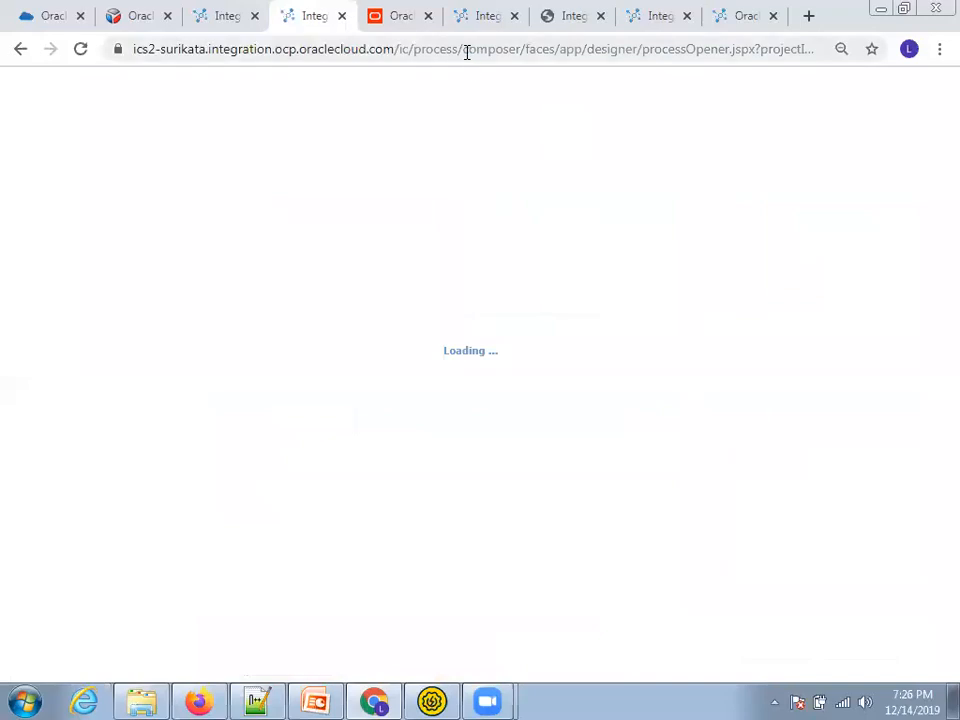
pyautogui.click(535, 50)
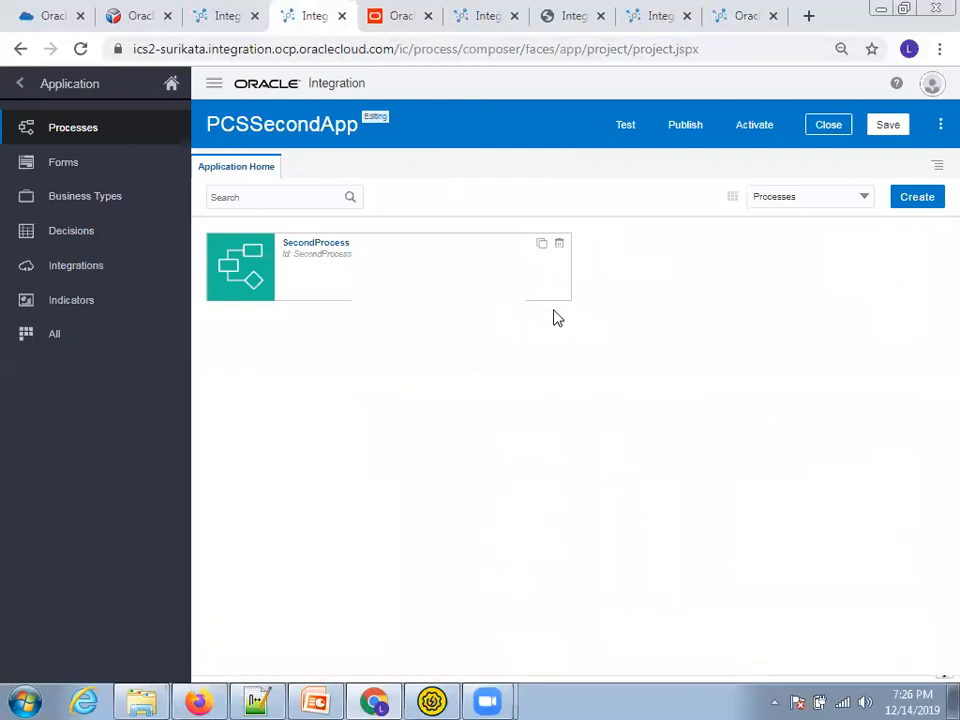
pyautogui.click(316, 243)
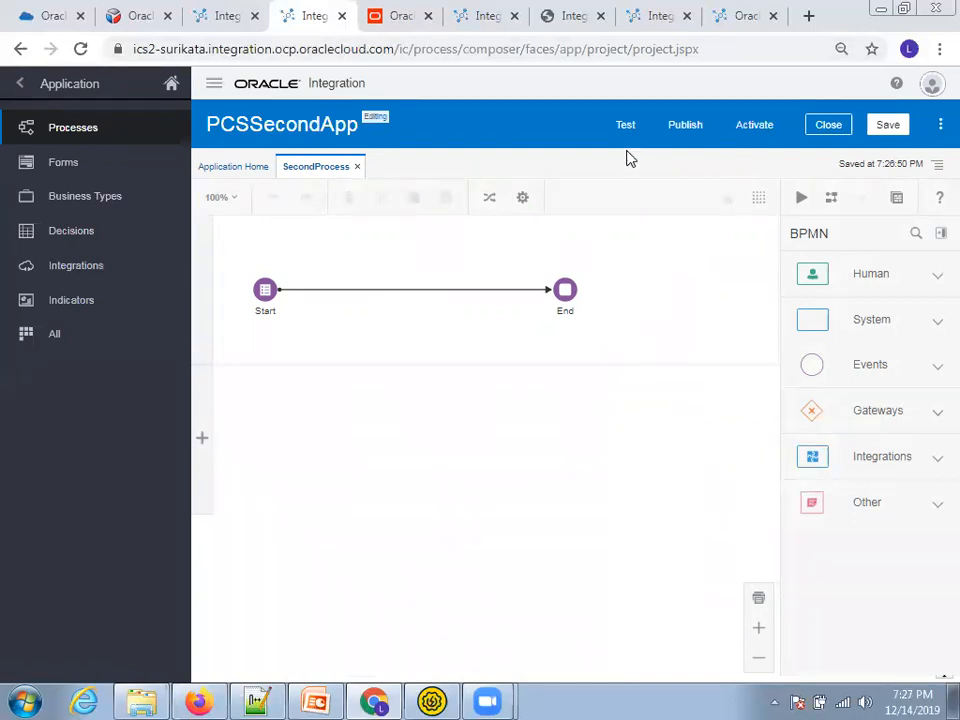
# Publish PCSSecondApp's unpublished changes with the comment "second app"
pyautogui.click(675, 126)
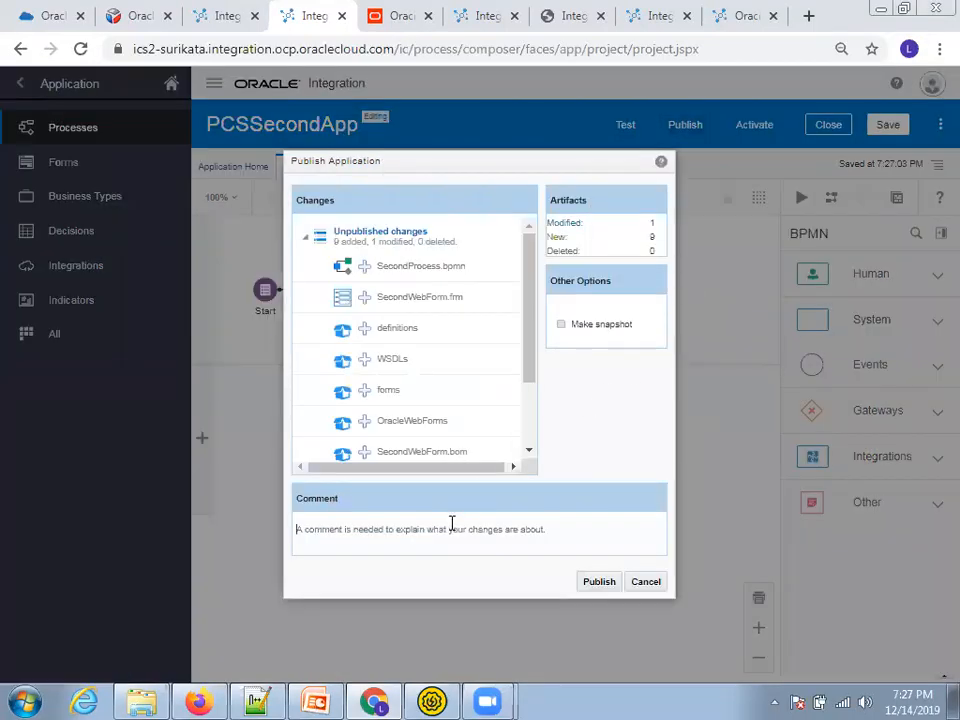
pyautogui.write('second app')
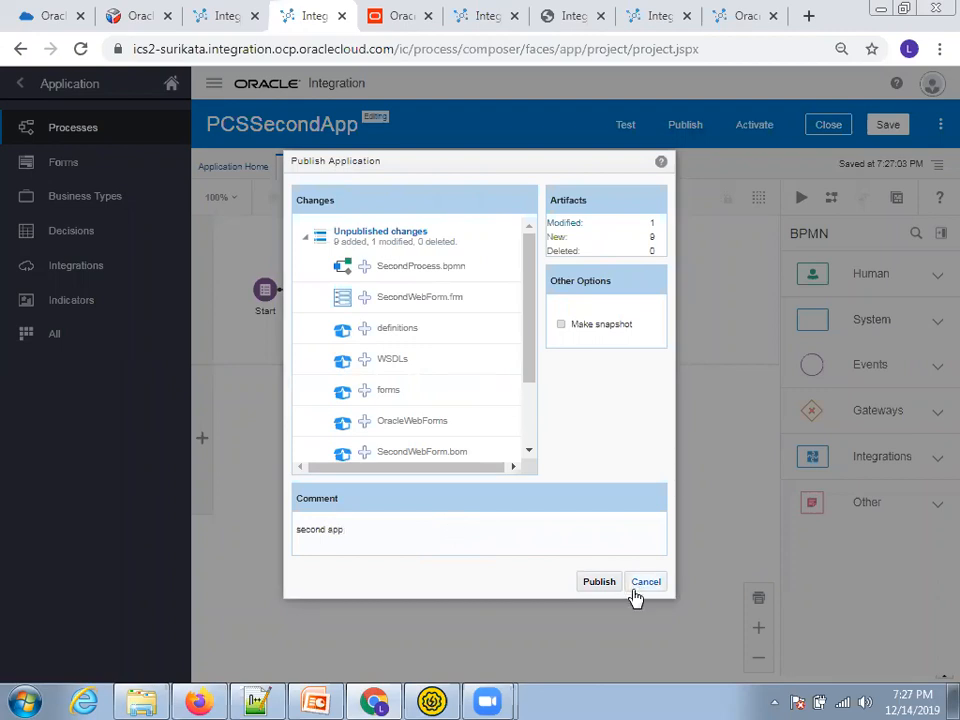
pyautogui.click(607, 587)
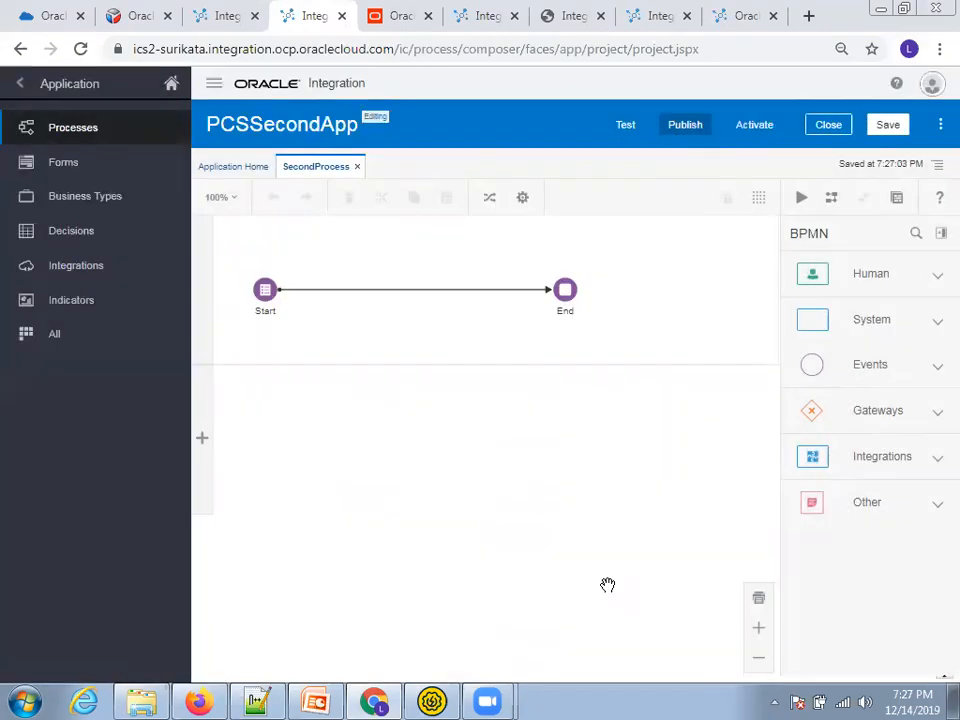
# Activate the last published version of PCSSecondApp on My Server as default version 1.0 with fault policies included
pyautogui.click(757, 127)
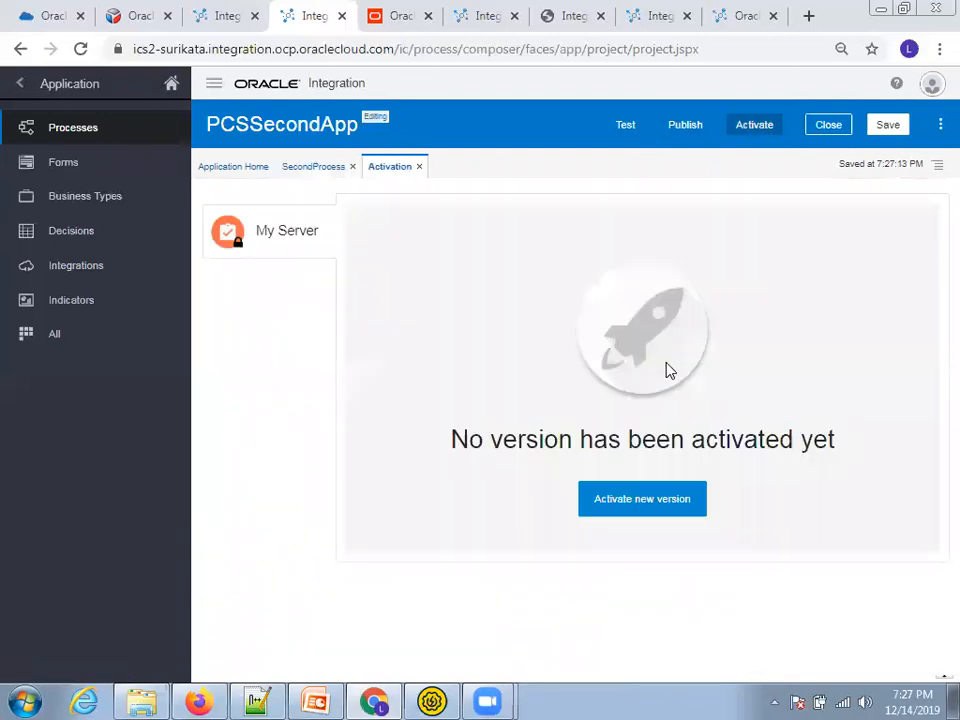
pyautogui.click(627, 502)
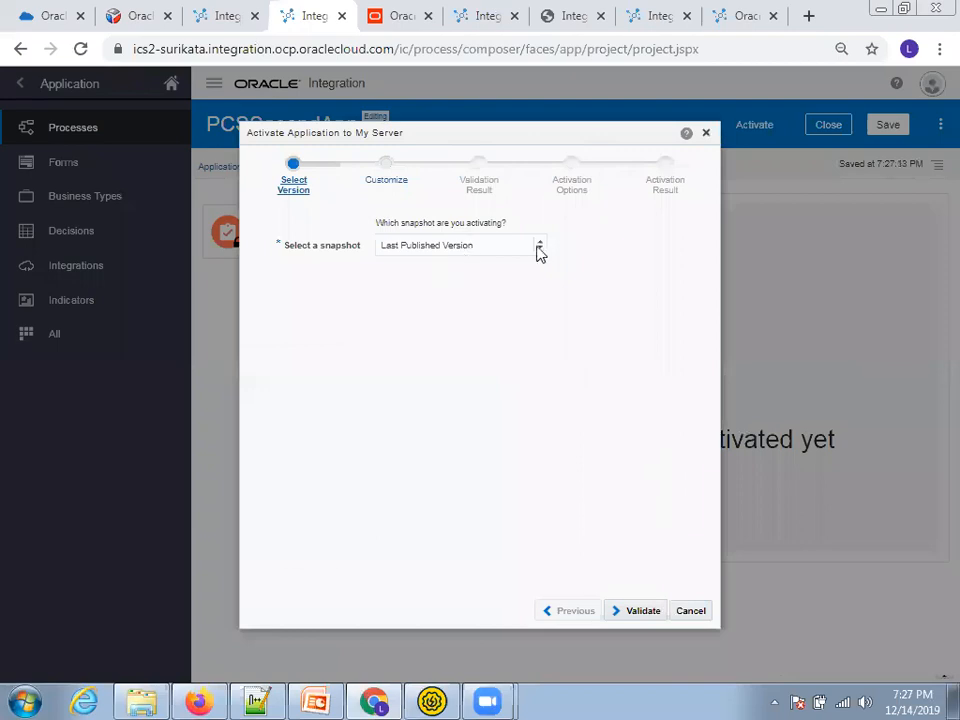
pyautogui.click(630, 611)
pyautogui.click(622, 612)
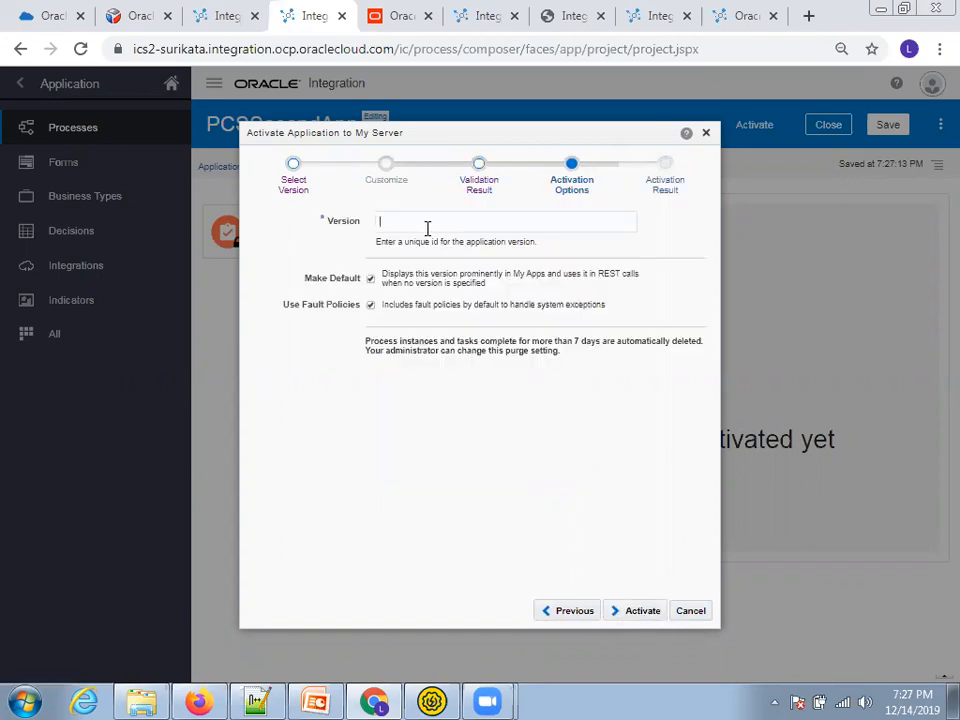
pyautogui.click(636, 613)
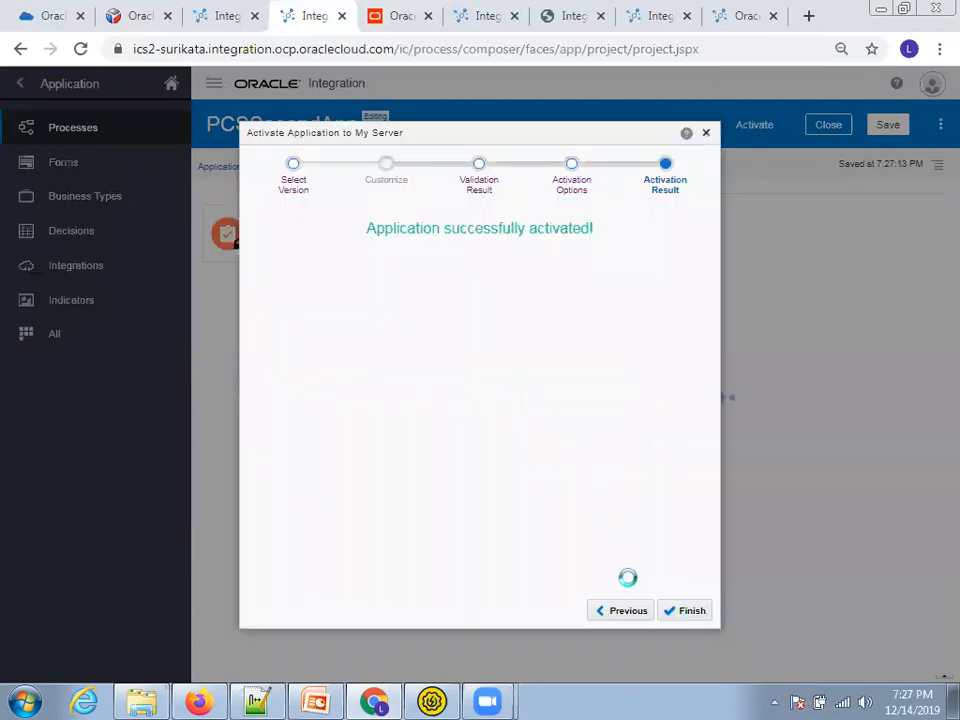
pyautogui.click(688, 614)
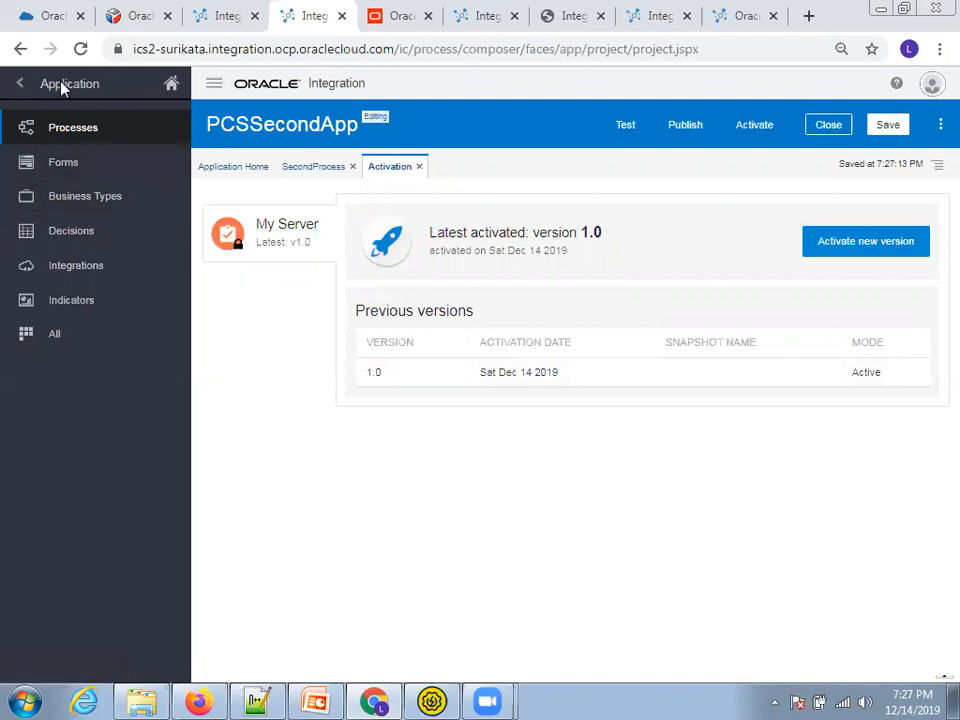
# From the list of activated applications, open the exposed web service WSDL of PCSSecondApp 1.0 and copy its URL
pyautogui.click(172, 86)
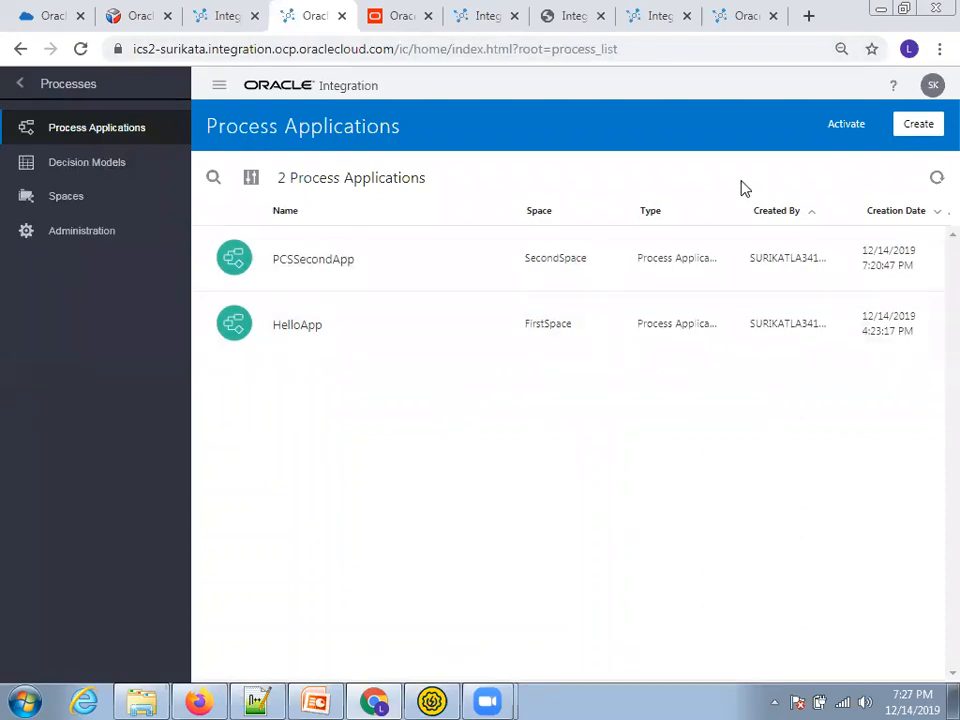
pyautogui.click(848, 123)
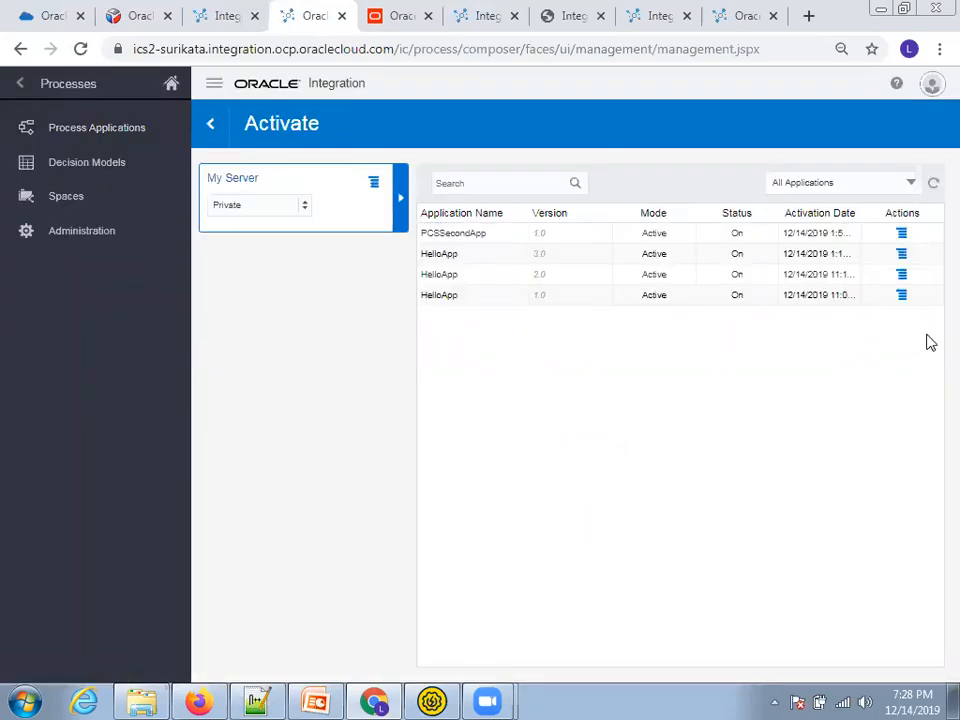
pyautogui.click(903, 236)
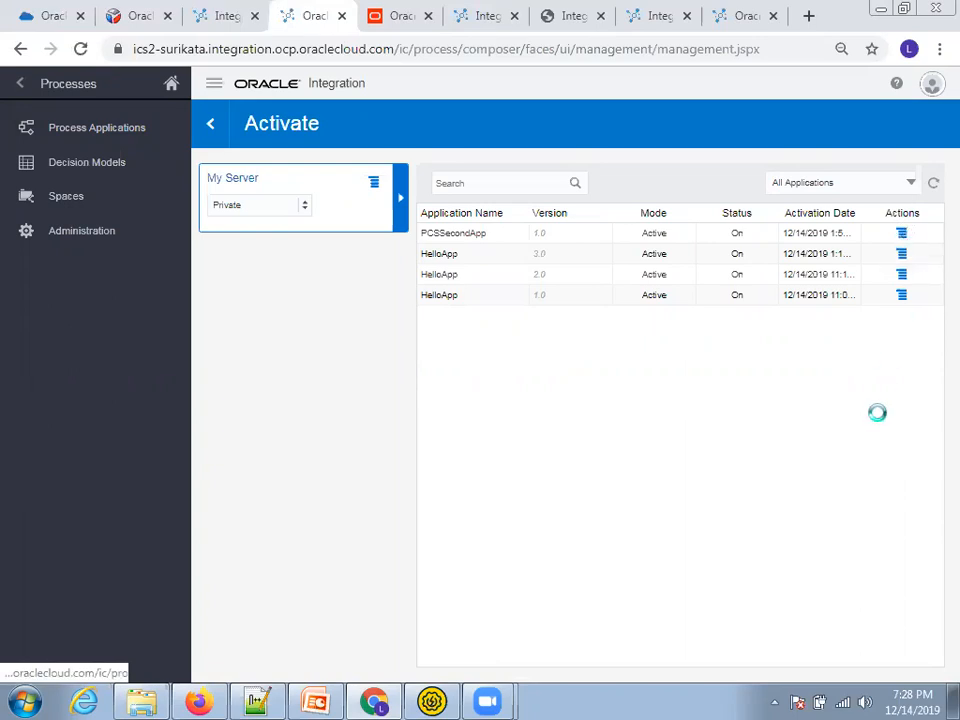
pyautogui.click(851, 320)
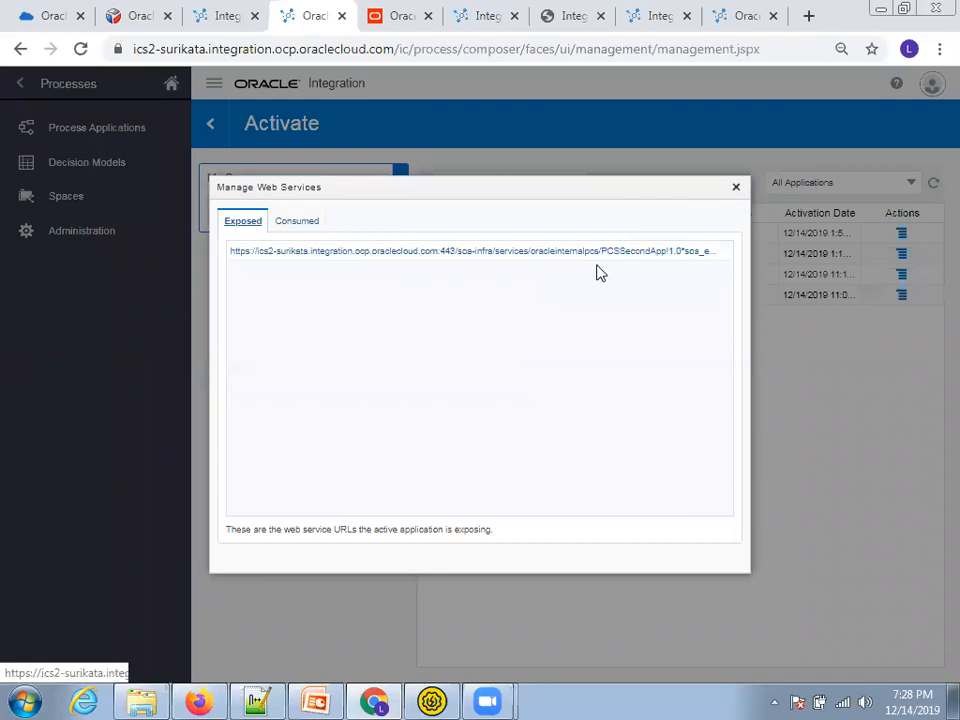
pyautogui.click(543, 254)
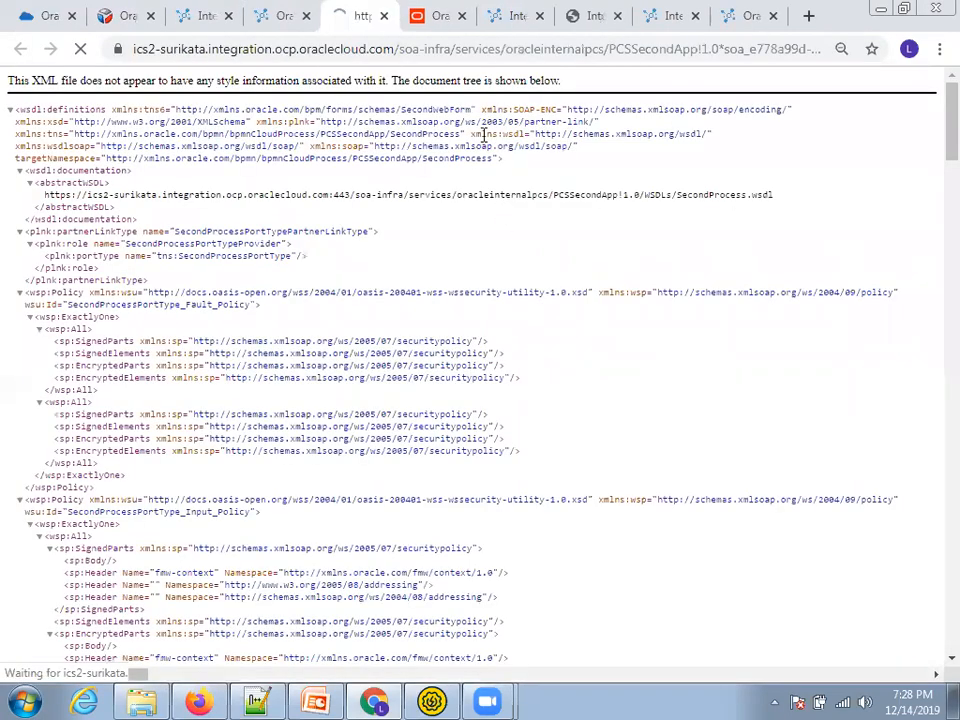
pyautogui.click(517, 48)
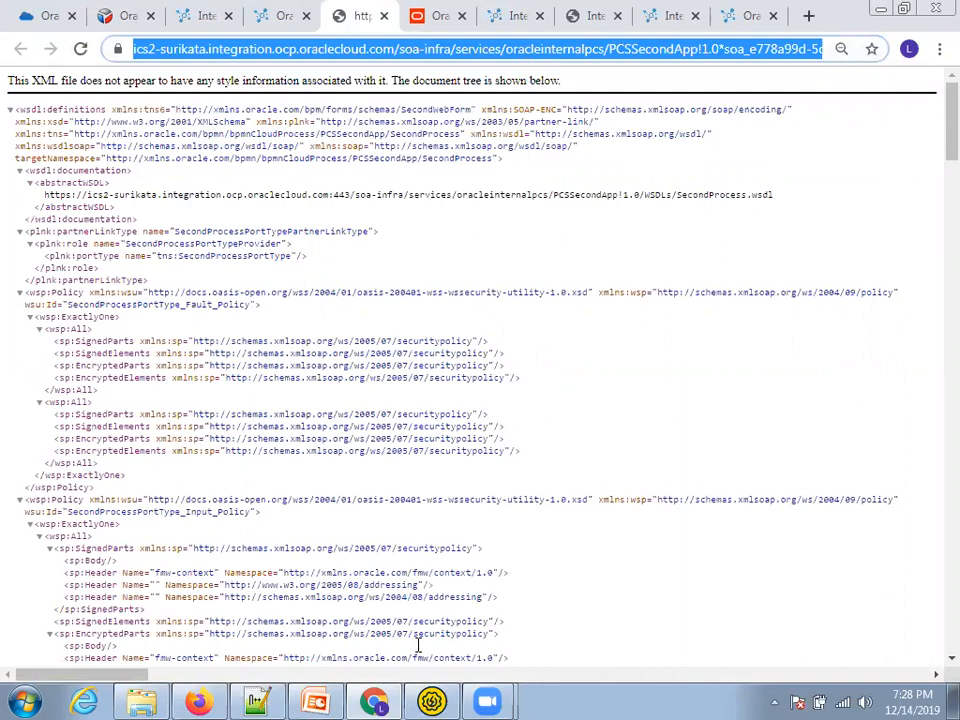
# Switch to SoapUI and remove the HelloPCS project, saving it before removal
pyautogui.click(432, 701)
pyautogui.click(39, 145)
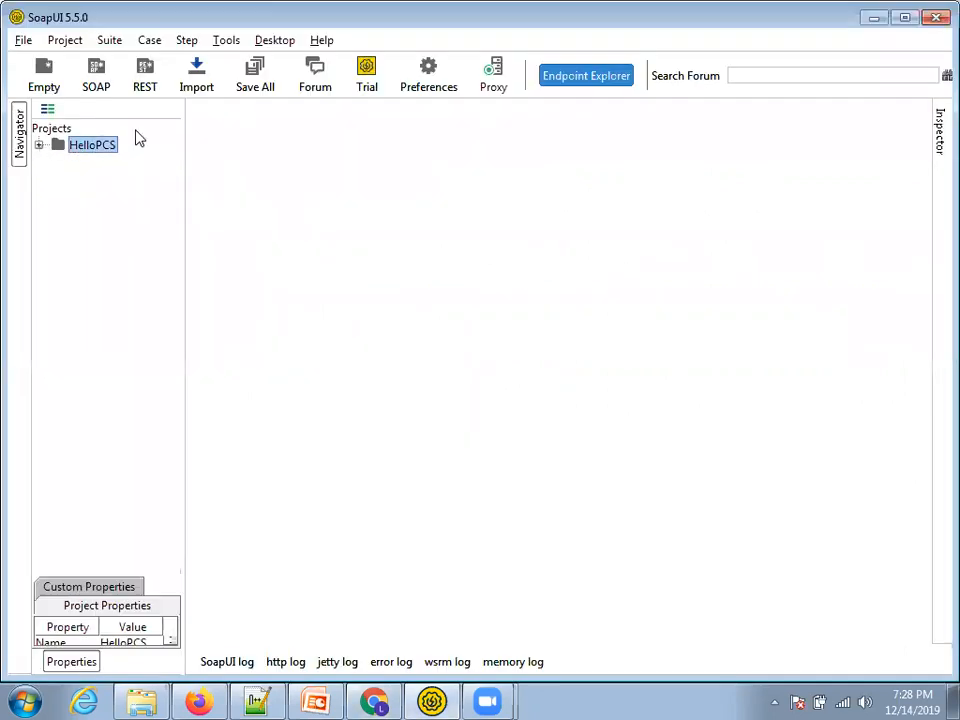
pyautogui.press('Delete')
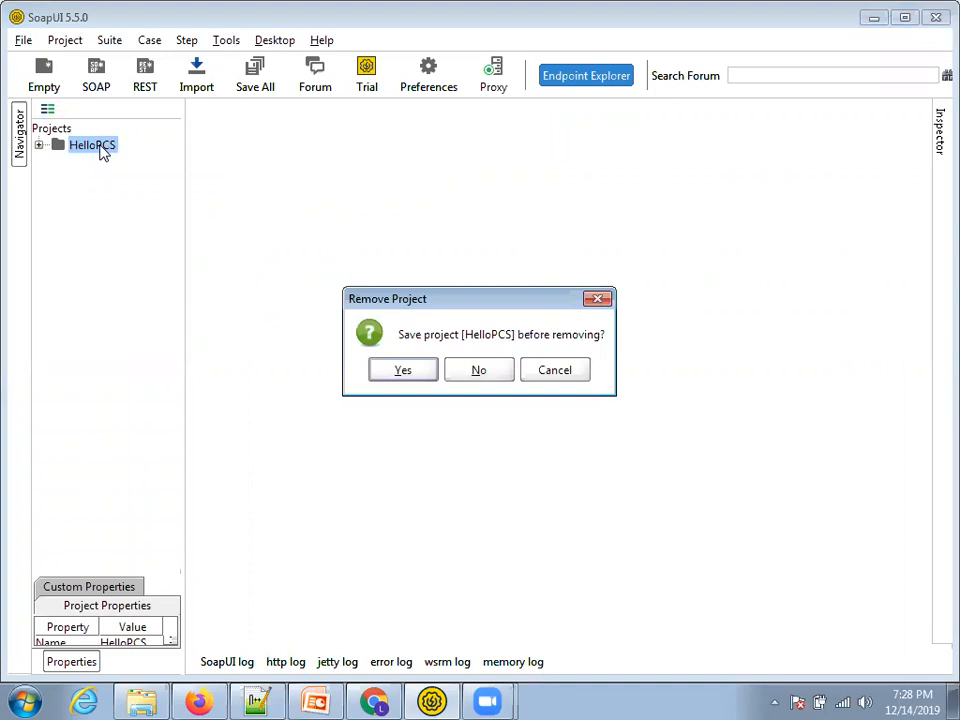
pyautogui.press('Return')
# Create a SOAP project named SecondProcess from the copied WSDL URL, with sample requests for all operations
pyautogui.click(104, 86)
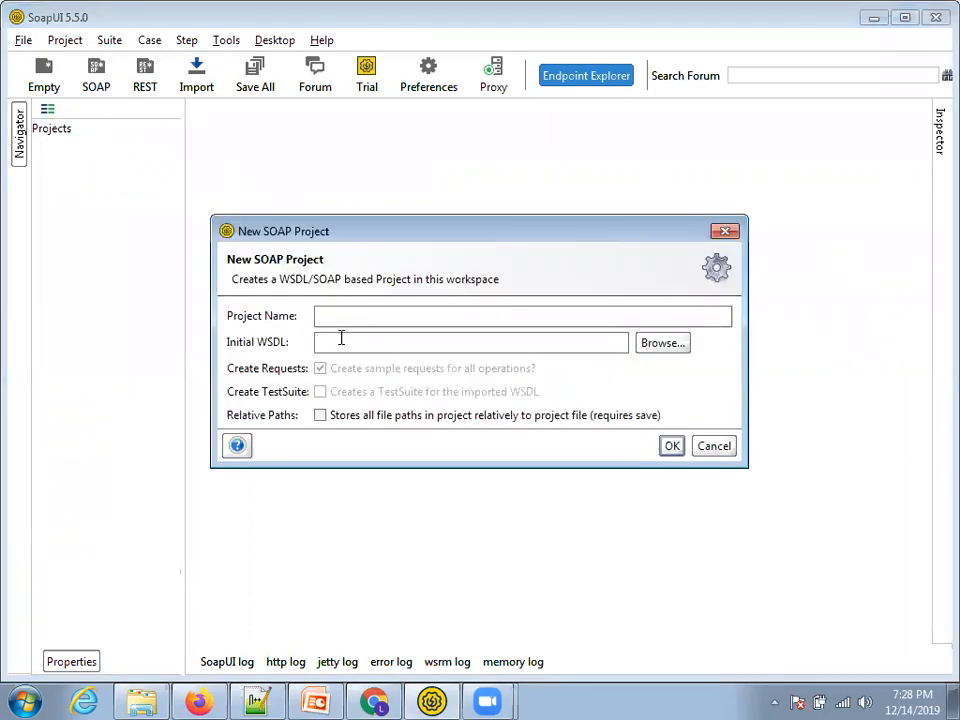
pyautogui.hotkey('ctrl', 'v')
pyautogui.click(395, 316)
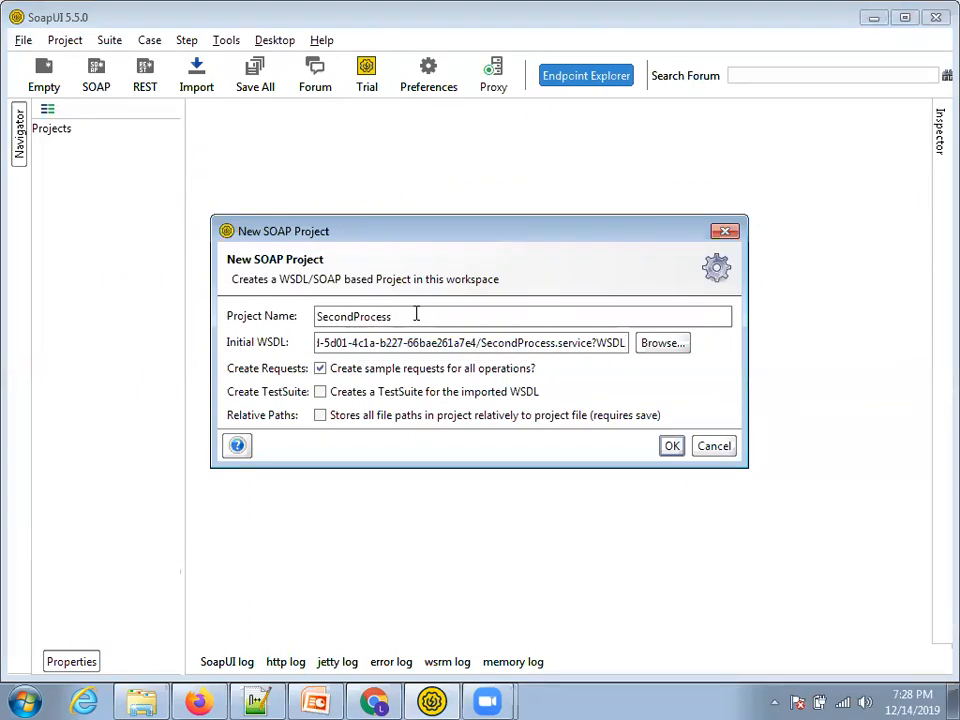
pyautogui.doubleClick(416, 316)
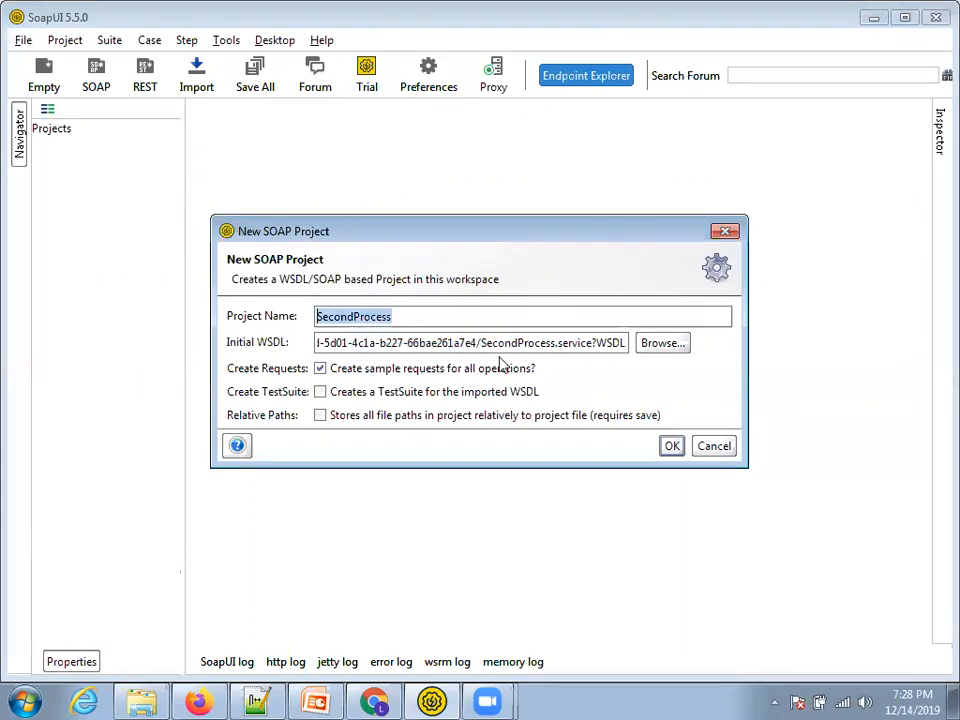
pyautogui.click(671, 447)
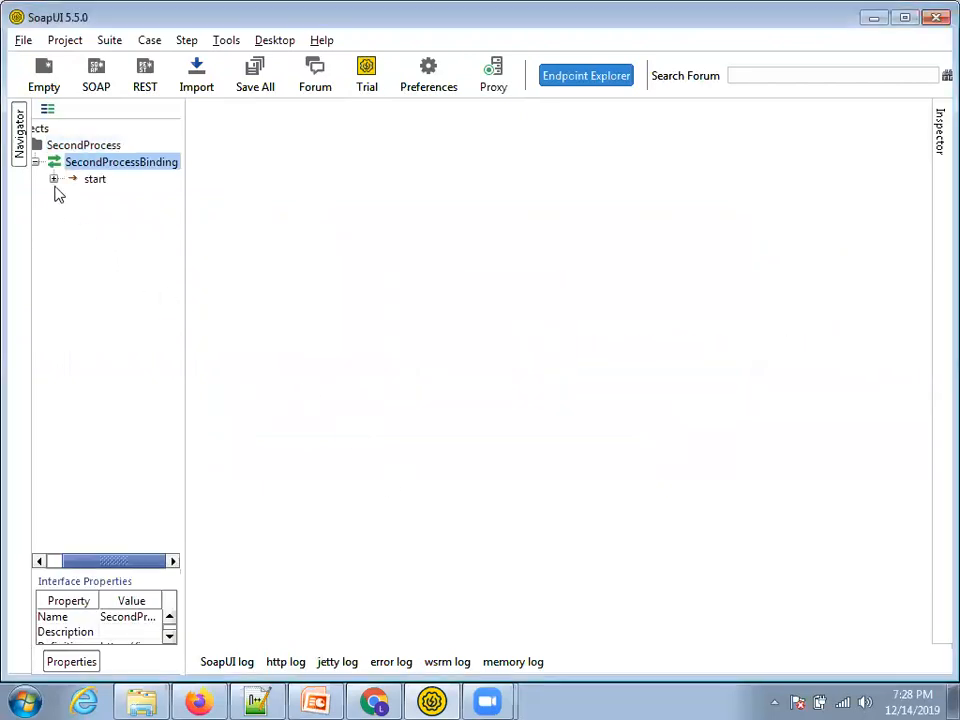
# Open Request 1 of the start operation and add Basic authorization to it
pyautogui.click(53, 179)
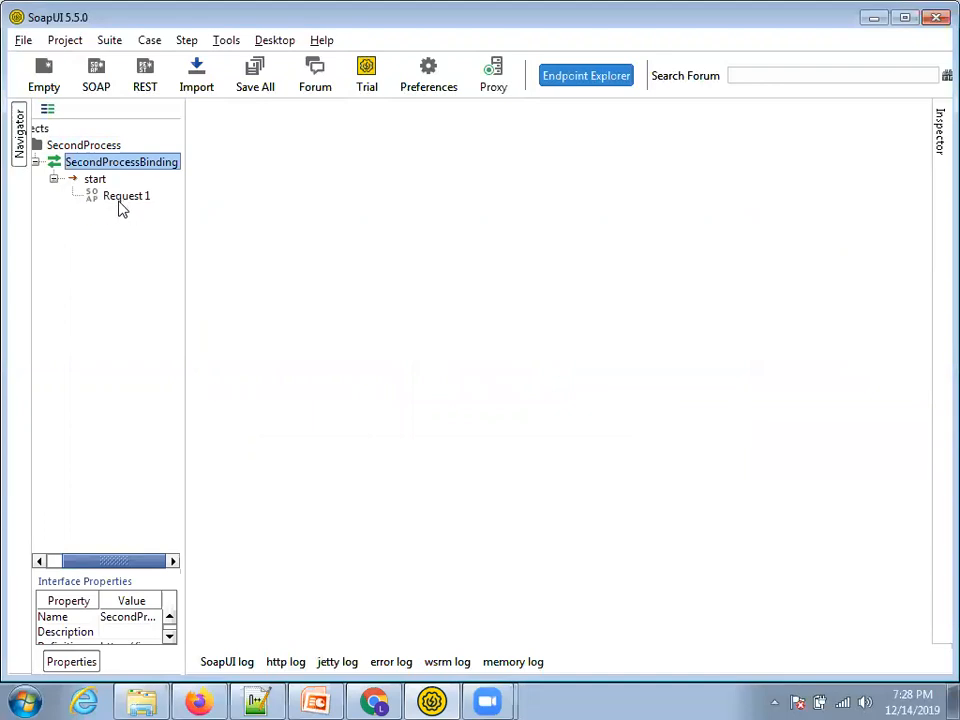
pyautogui.doubleClick(122, 196)
pyautogui.click(218, 581)
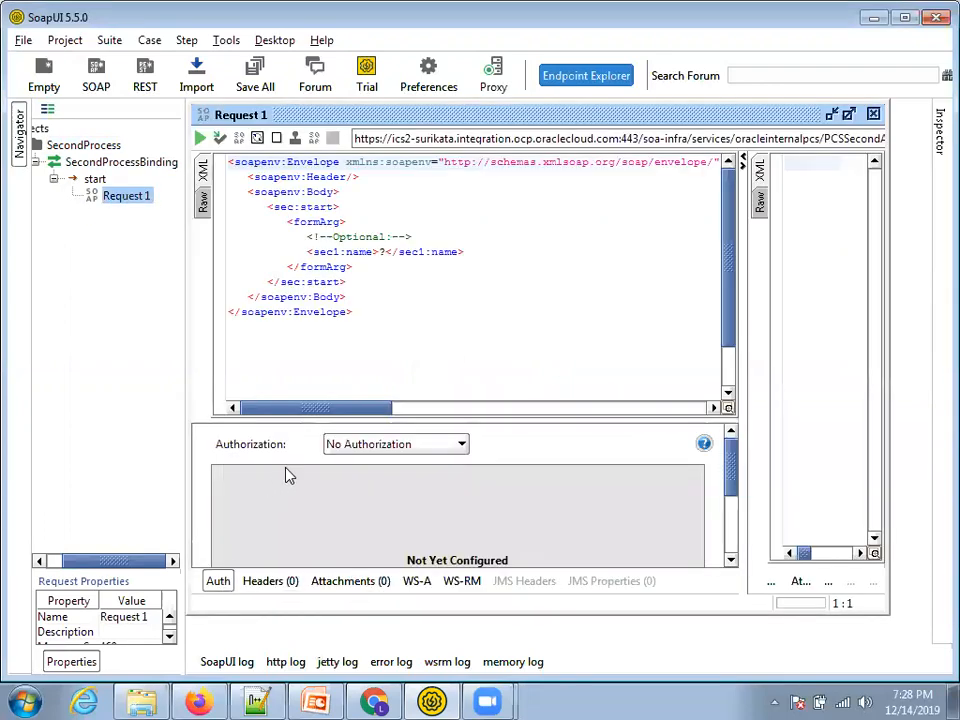
pyautogui.click(340, 446)
pyautogui.click(366, 499)
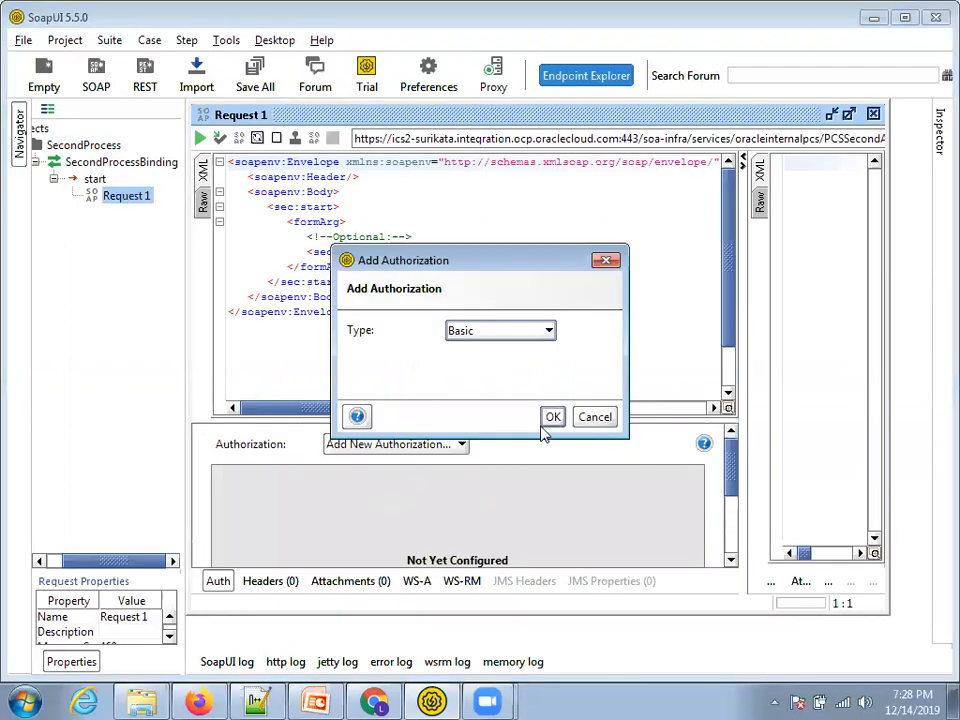
pyautogui.click(551, 417)
# Fill in the Basic authorization with the account e-mail copied from the Notepad++ notes as username and the account password
pyautogui.click(425, 498)
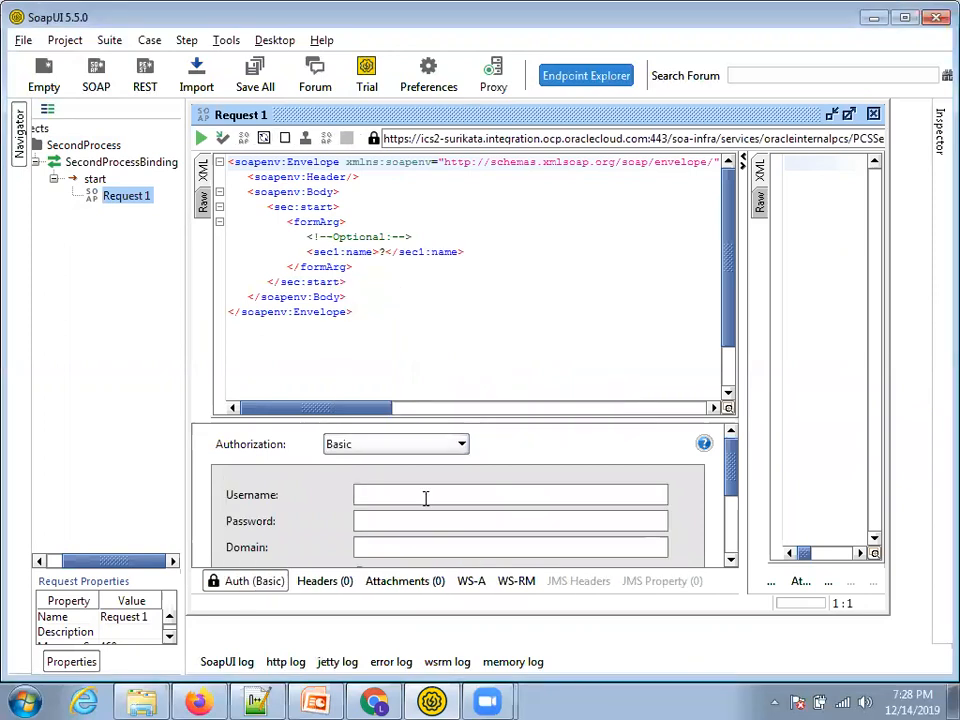
pyautogui.hotkey('alt', 'Tab')
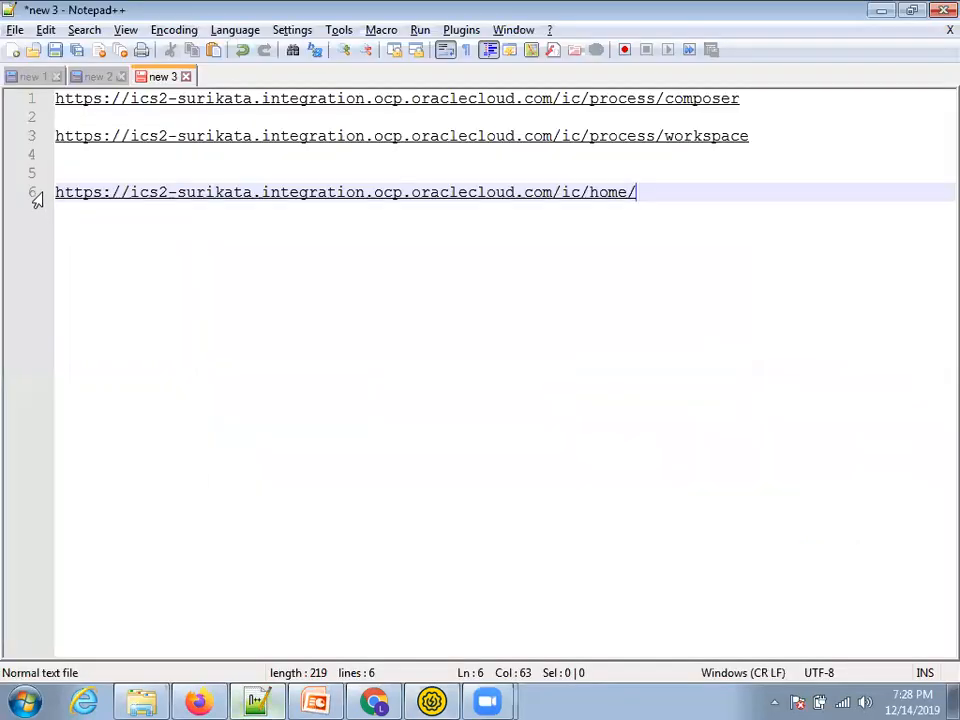
pyautogui.click(30, 76)
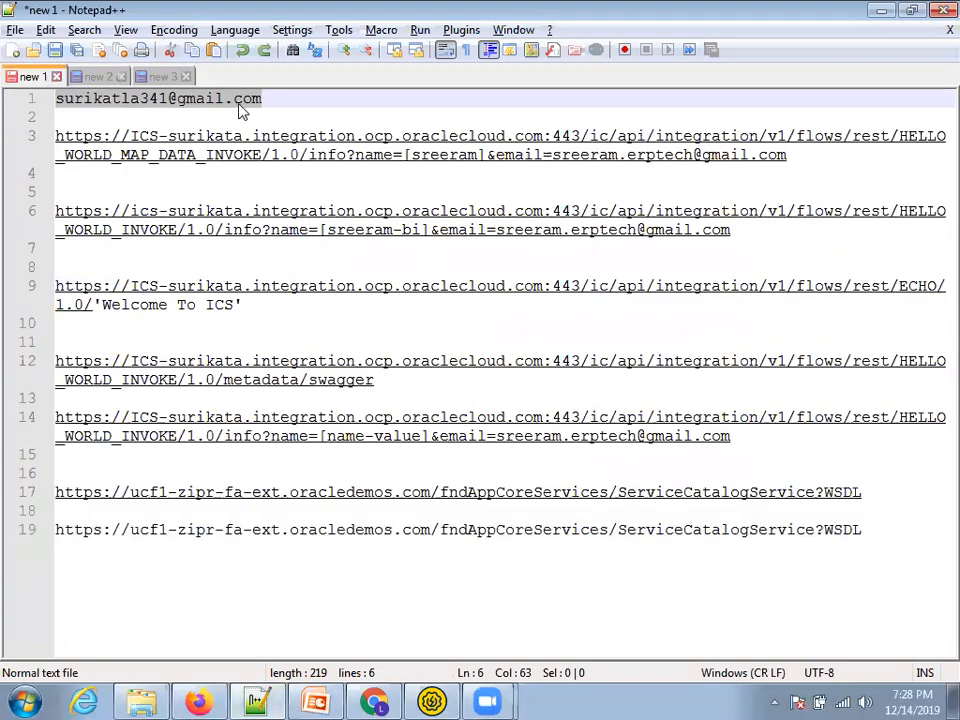
pyautogui.click(160, 78)
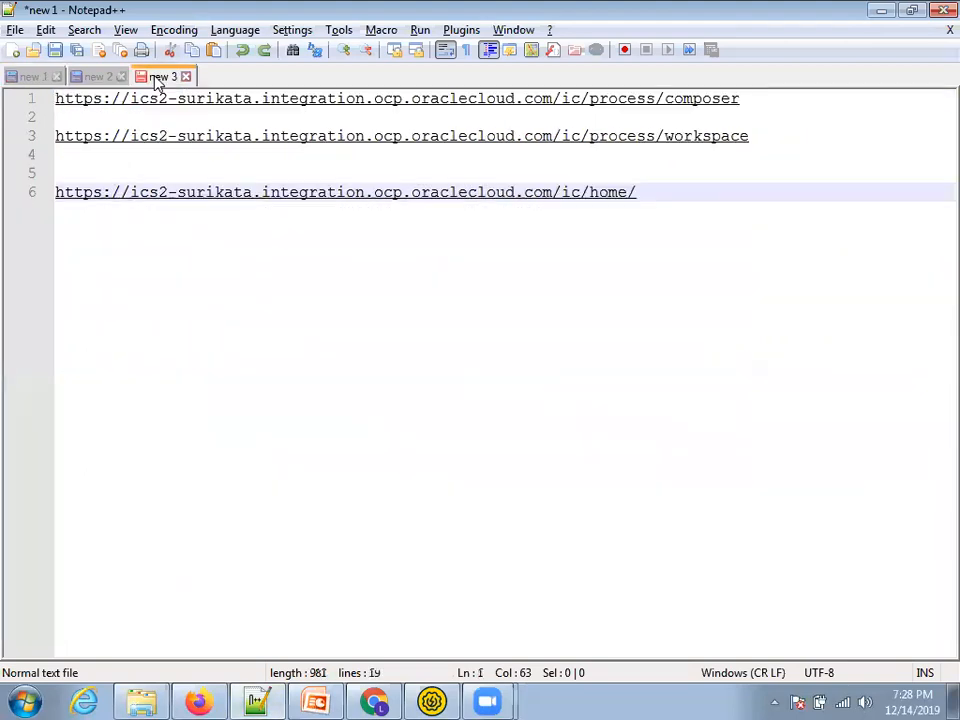
pyautogui.hotkey('alt', 'Tab')
pyautogui.hotkey('ctrl', 'v')
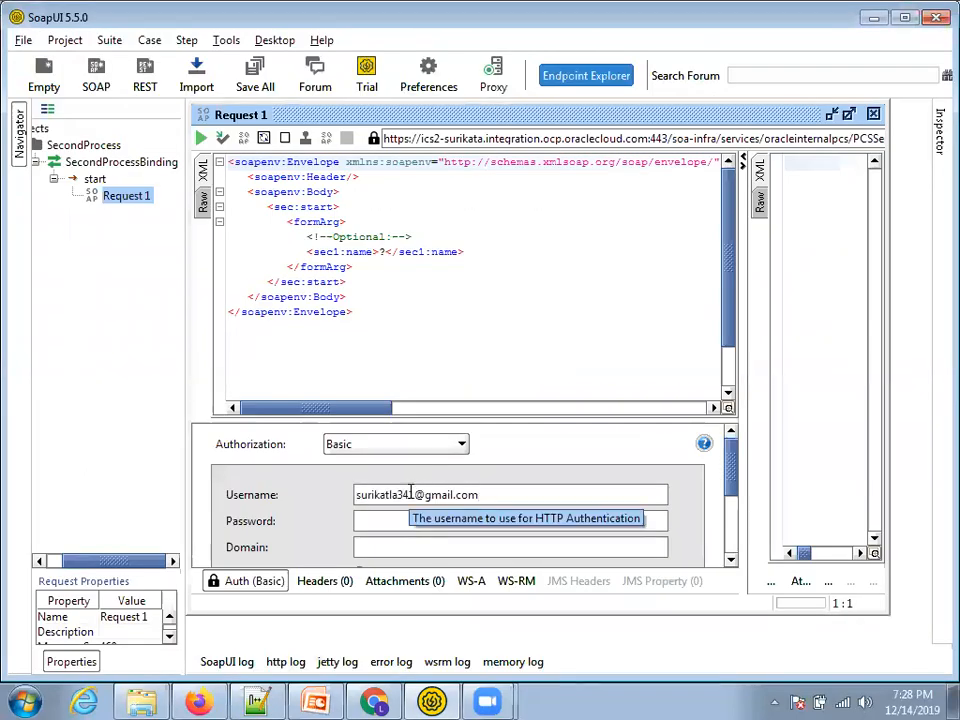
pyautogui.press('Tab')
pyautogui.write('•••••••••••')
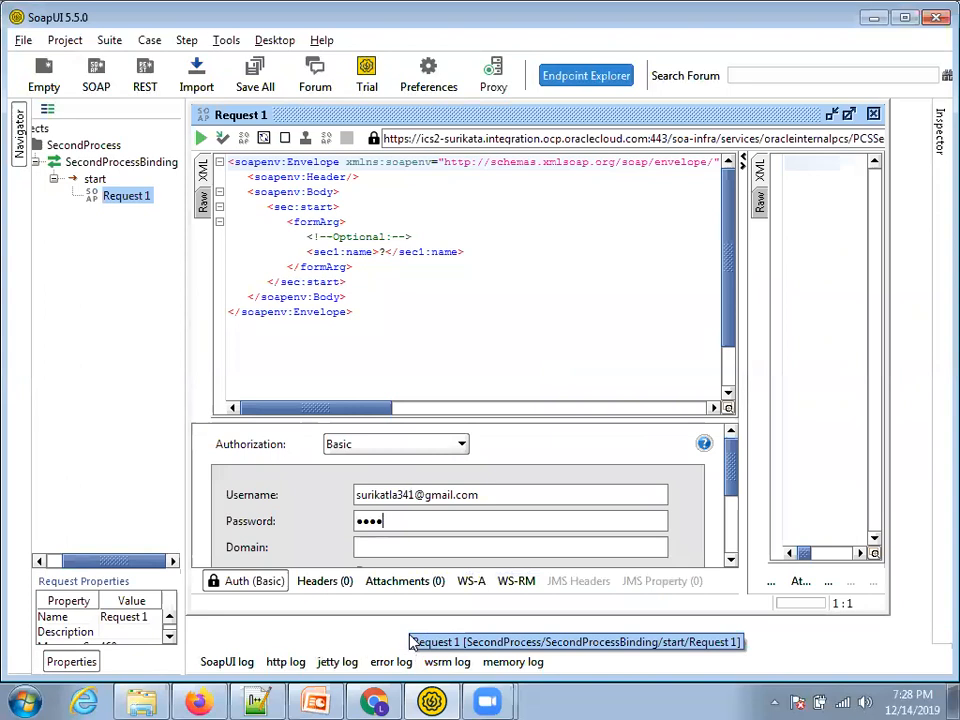
pyautogui.write('•••')
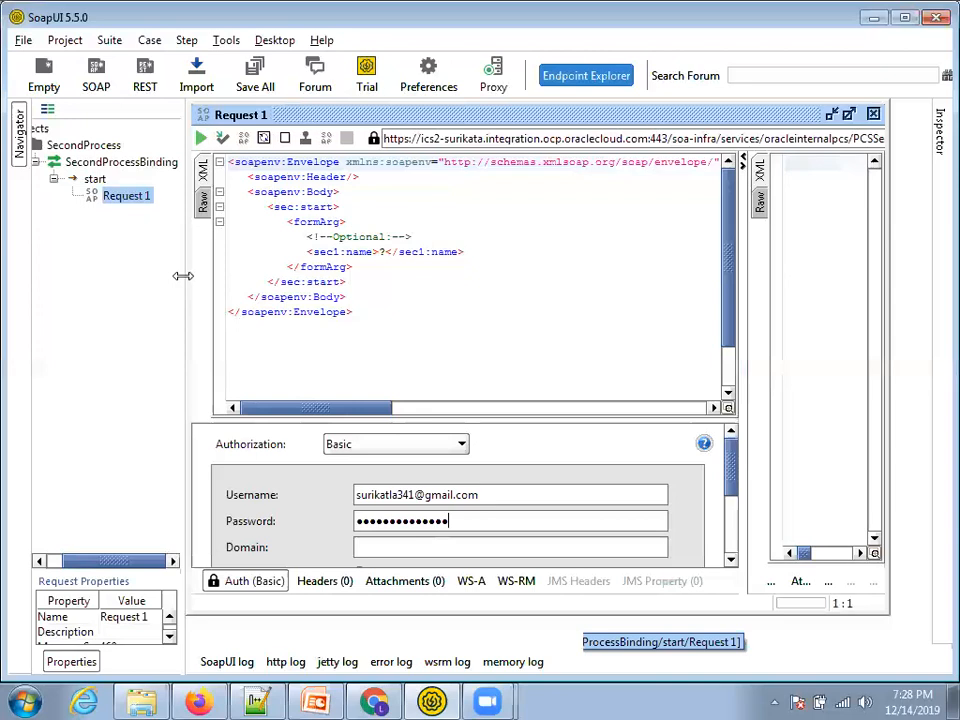
# Replace the placeholder value of the name element in the request body with fromSOAPUI
pyautogui.click(386, 252)
pyautogui.press('BackSpace')
pyautogui.write('from')
pyautogui.write('SOAPUI.')
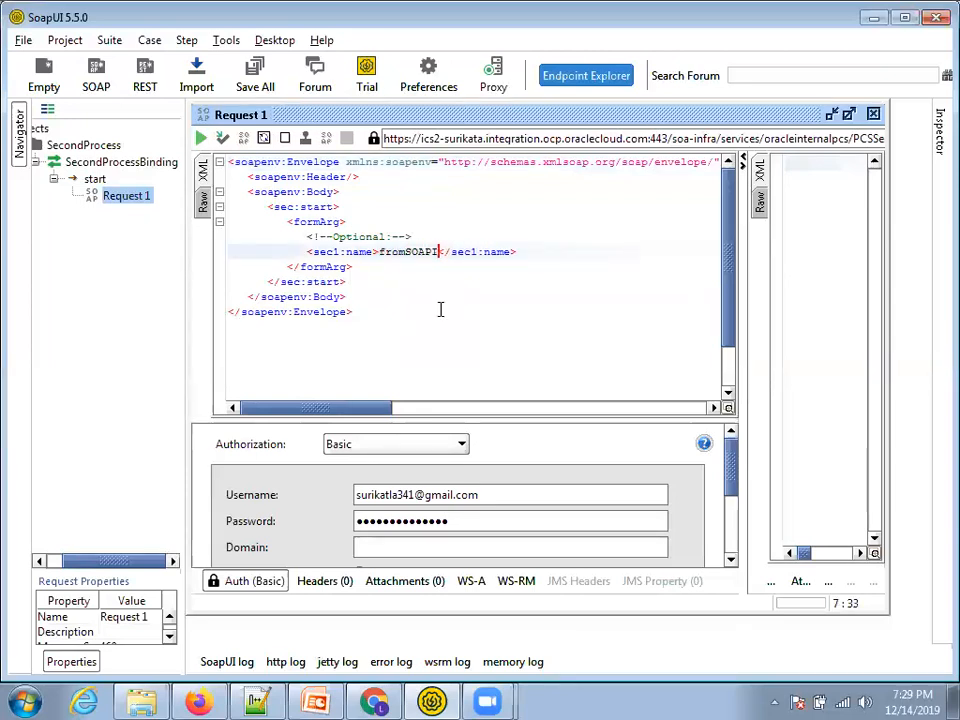
pyautogui.press('BackSpace')
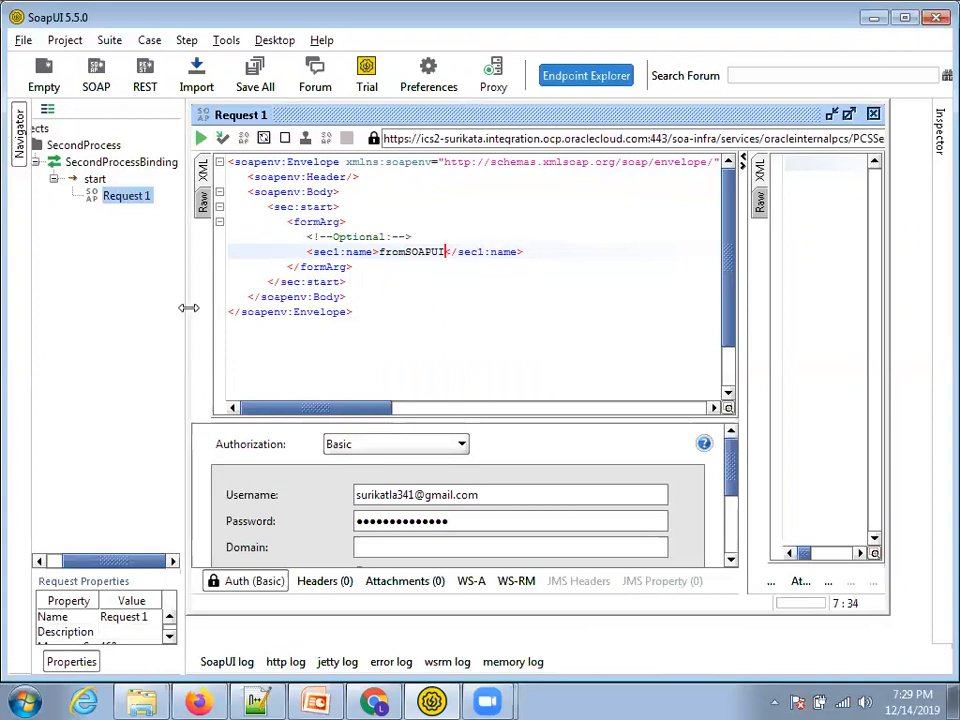
pyautogui.doubleClick(356, 253)
pyautogui.click(392, 280)
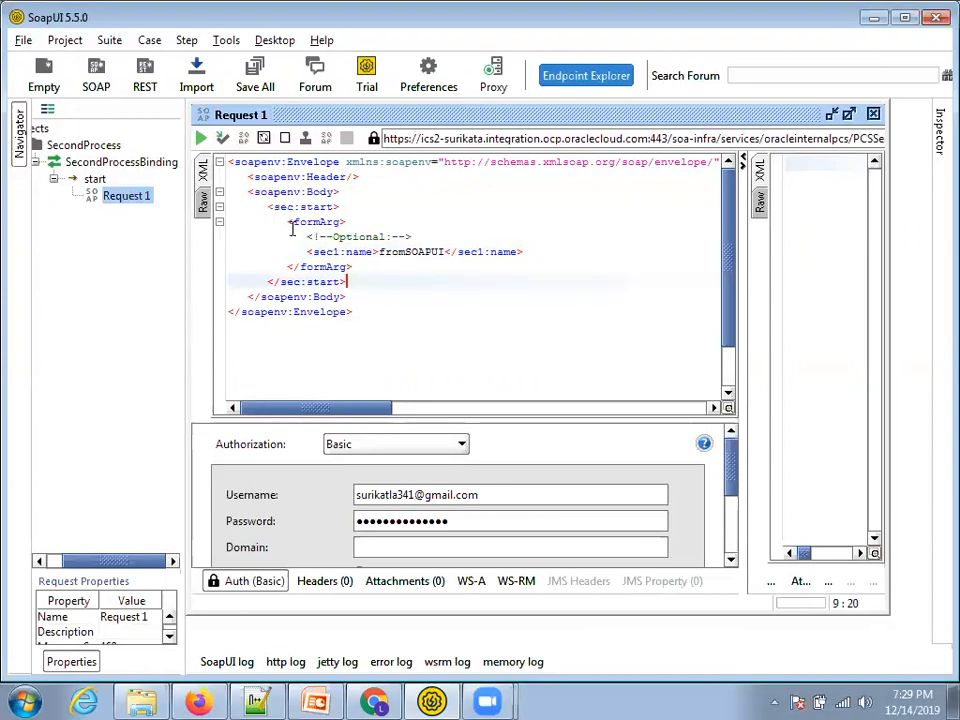
# Submit Request 1, widen the response area, and view the raw response
pyautogui.click(201, 138)
pyautogui.moveTo(745, 330); pyautogui.dragTo(615, 343)
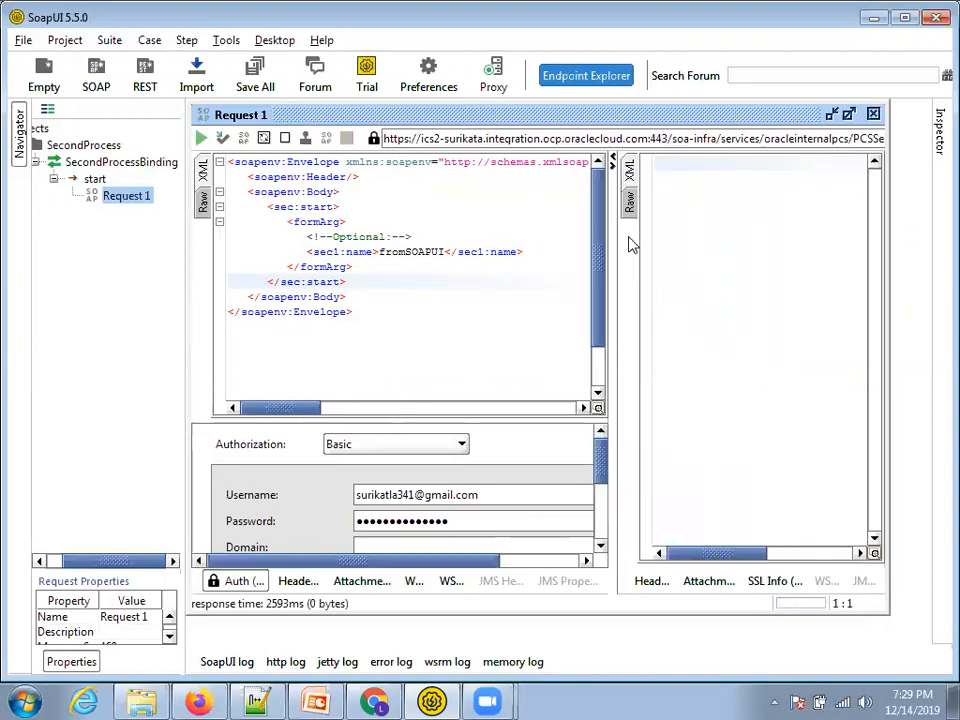
pyautogui.click(631, 204)
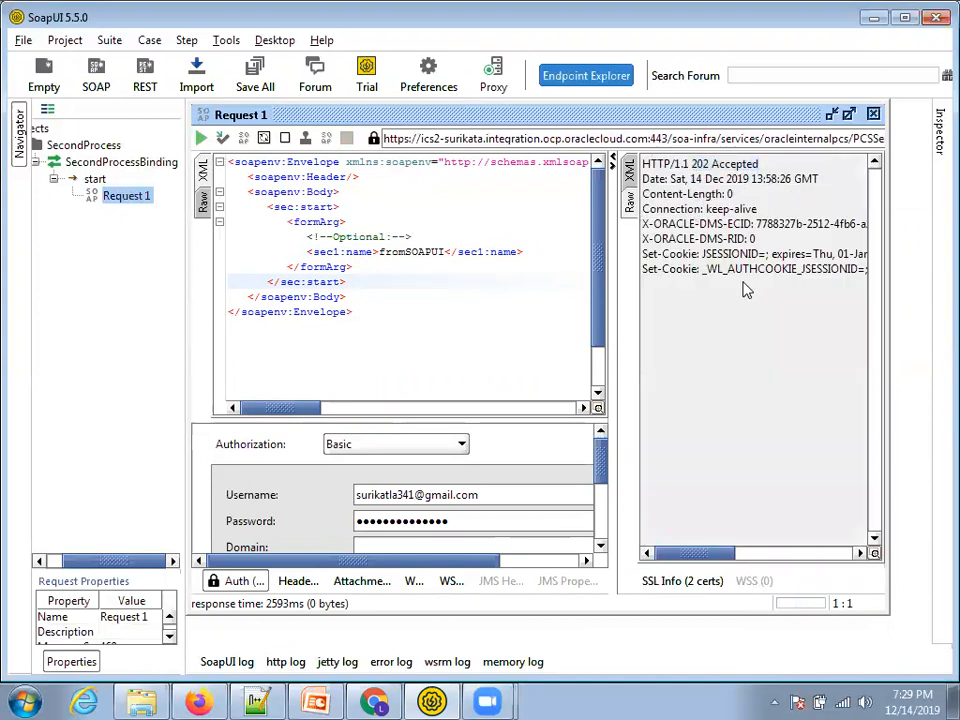
# Switch back to Oracle Integration in Chrome and close the web services dialog of PCSSecondApp
pyautogui.hotkey('alt', 'Tab')
pyautogui.hotkey('alt', 'Tab')
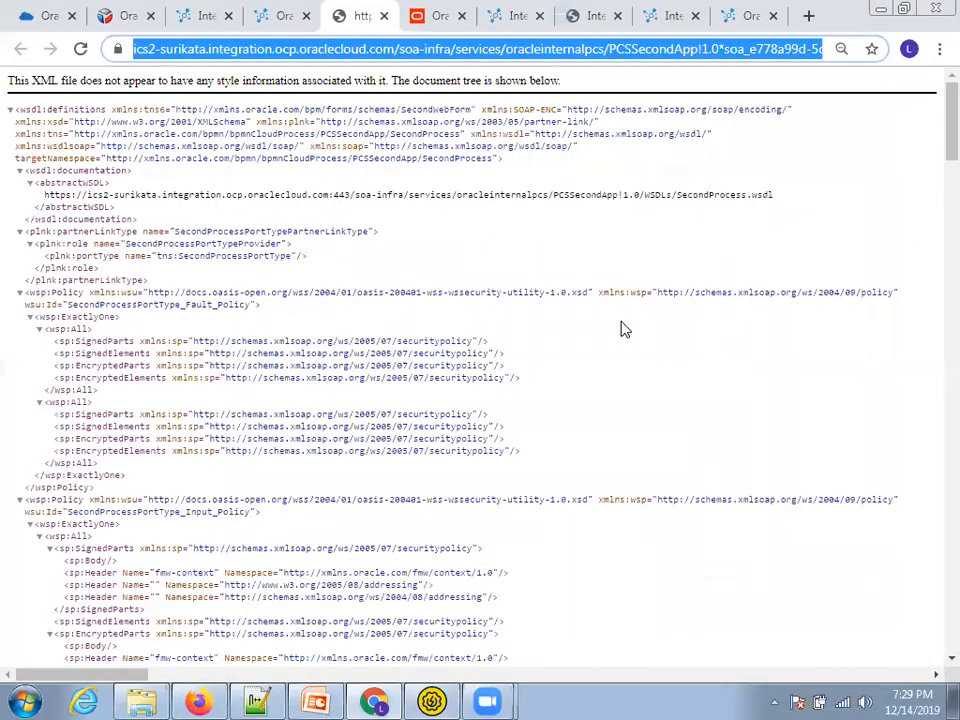
pyautogui.hotkey('ctrl', 'shift', 'Tab')
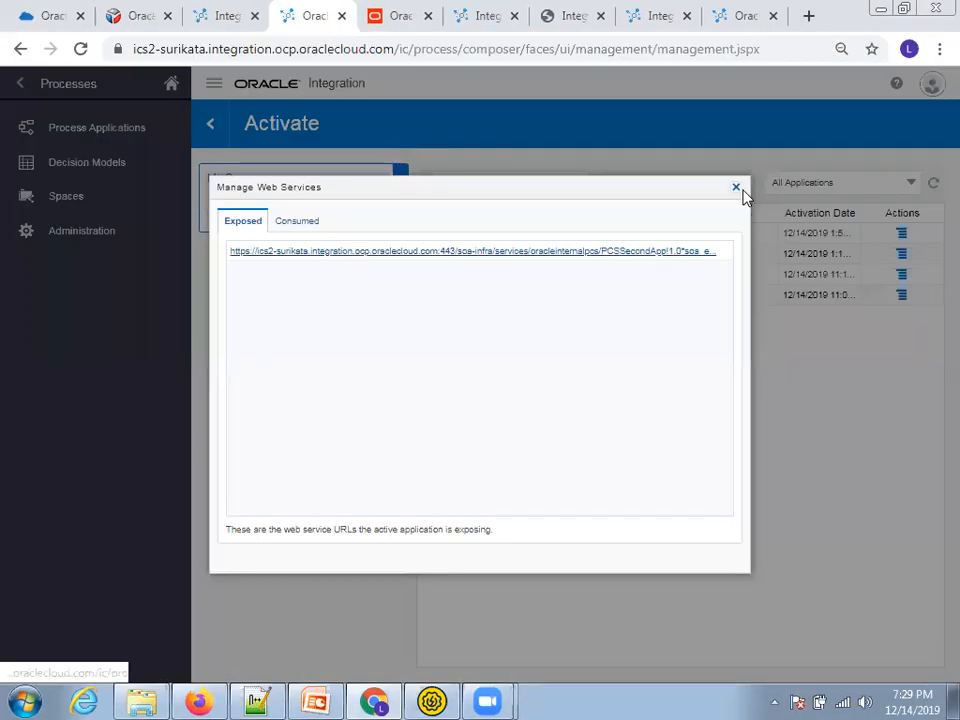
pyautogui.click(737, 188)
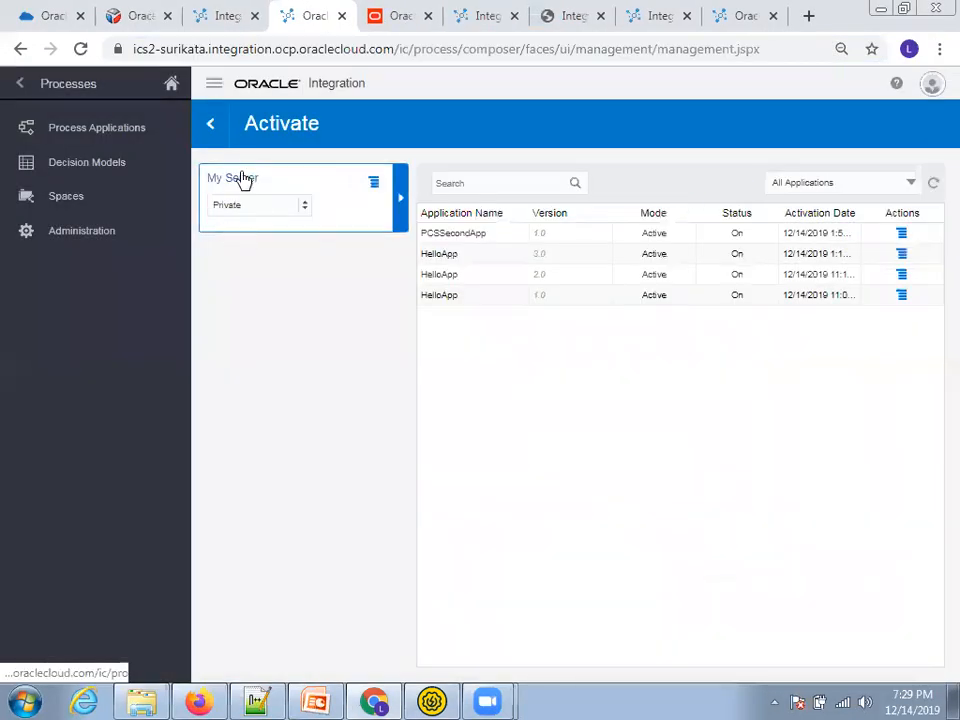
# Go to the Oracle Integration home page and check My Tasks for work from the started process
pyautogui.click(230, 15)
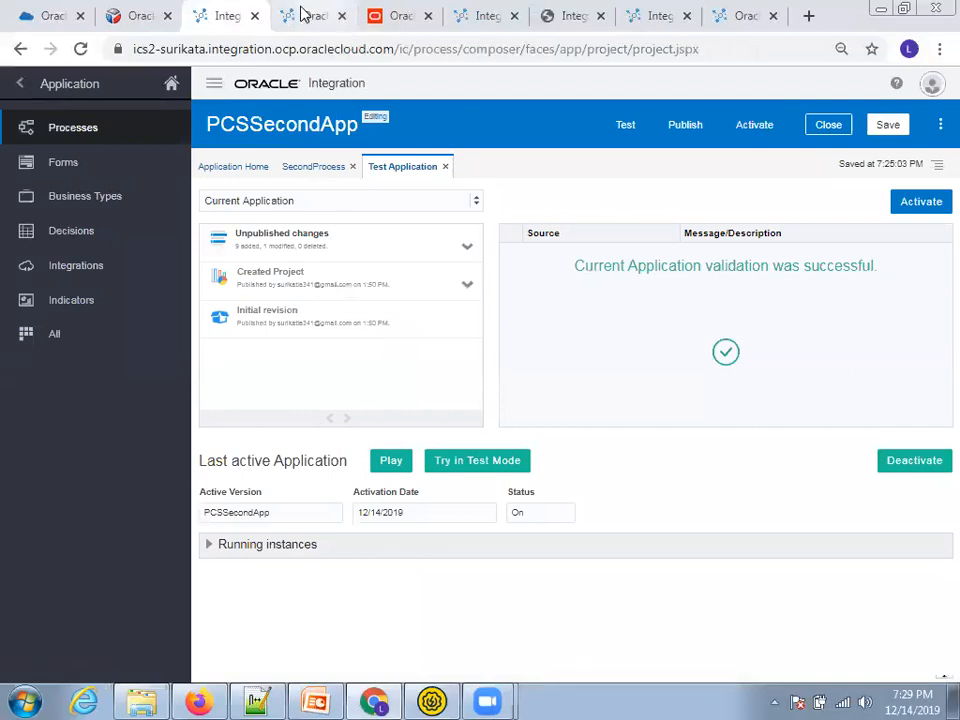
pyautogui.click(300, 13)
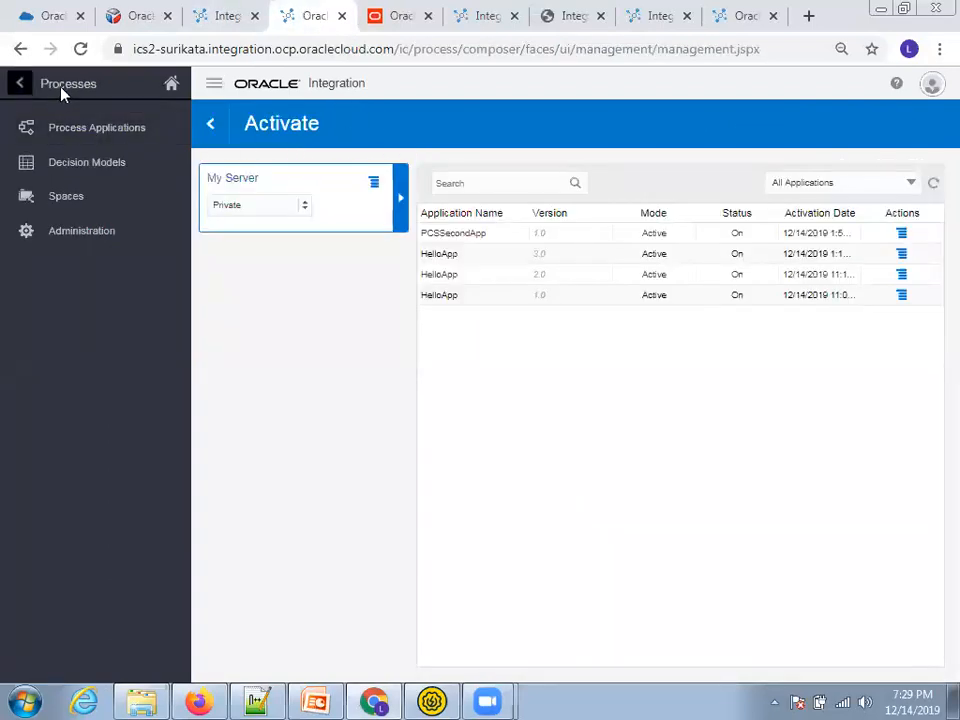
pyautogui.click(172, 85)
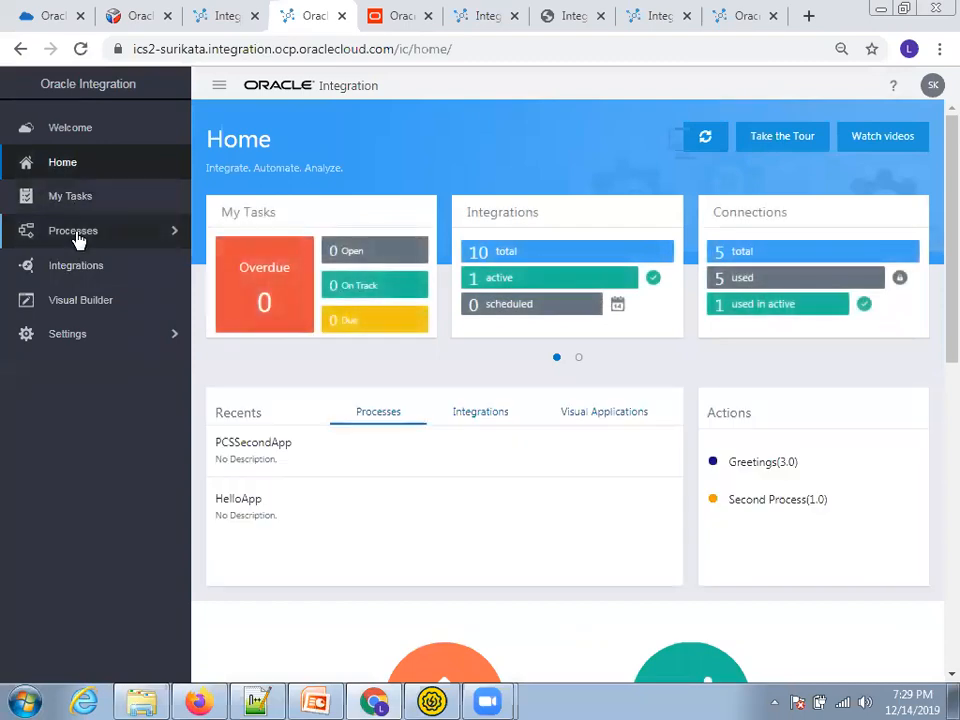
pyautogui.click(79, 238)
pyautogui.click(17, 85)
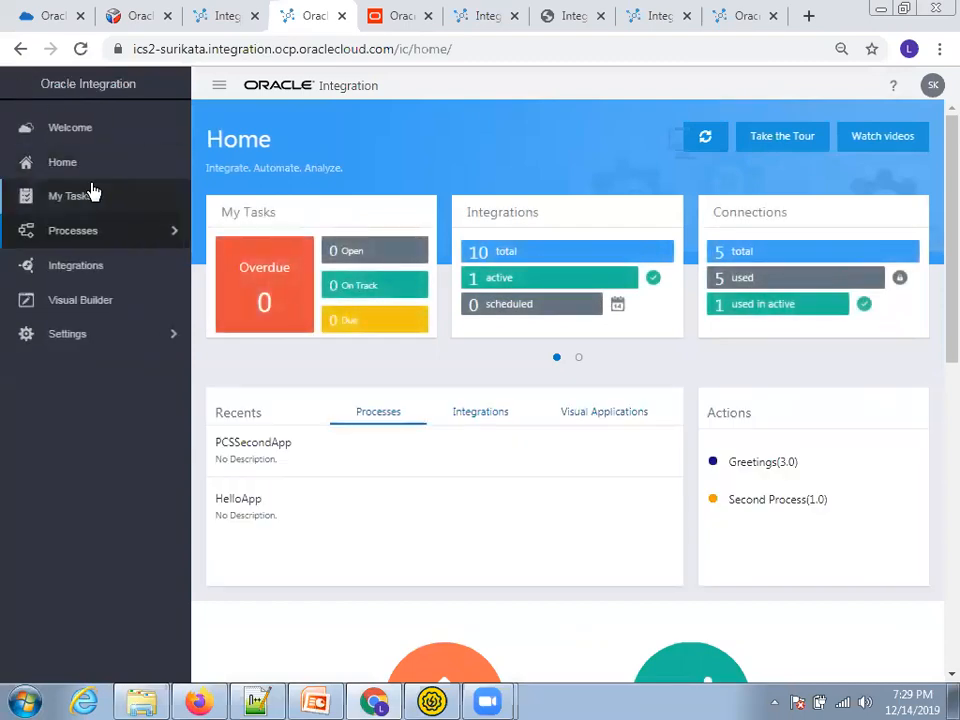
pyautogui.click(75, 197)
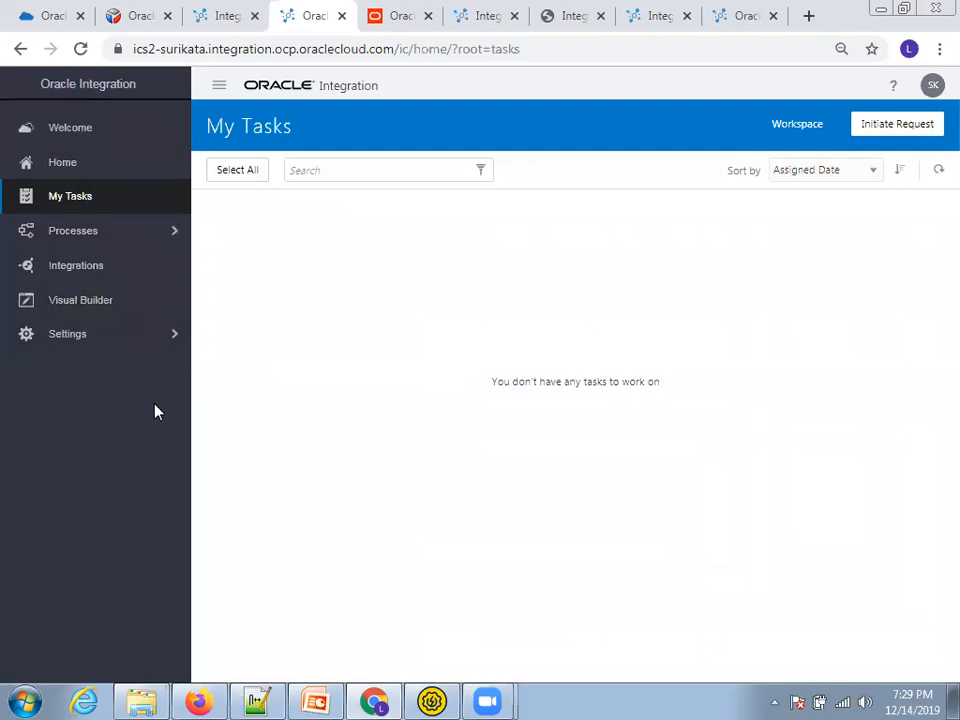
pyautogui.click(128, 240)
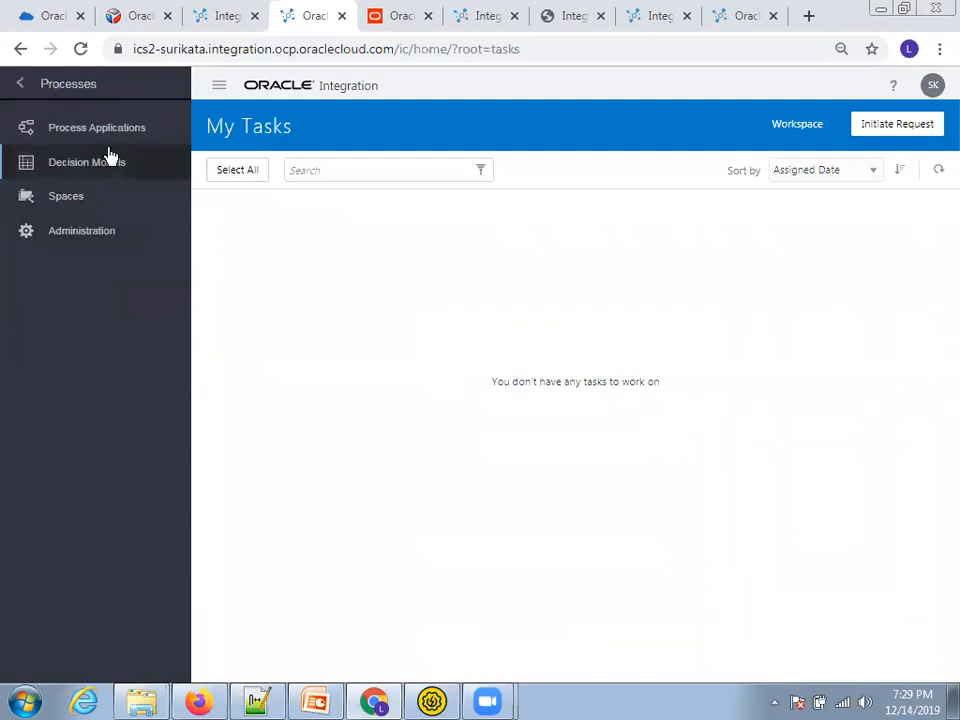
pyautogui.click(24, 84)
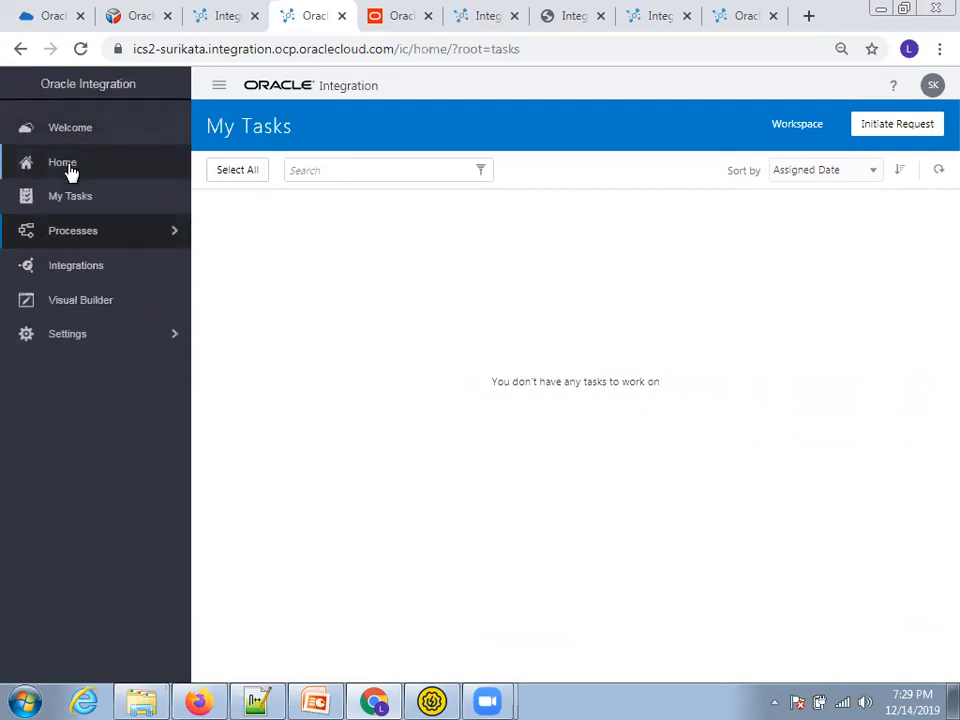
# Open the Process Health dashboard from the Monitor section of the home page
pyautogui.click(64, 165)
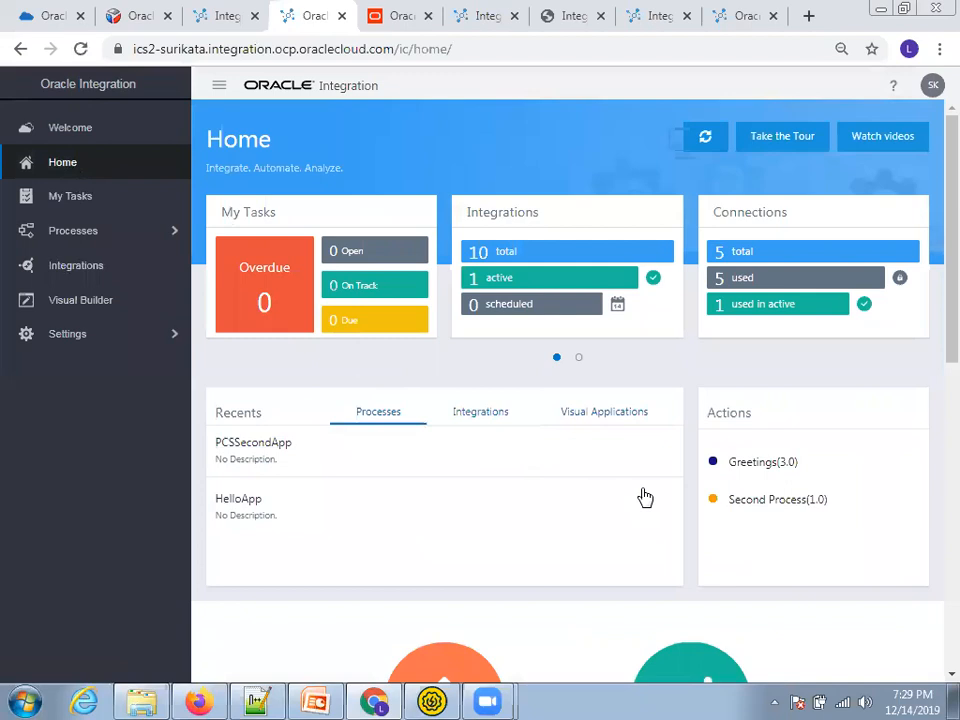
pyautogui.scroll(-7, 645, 497)
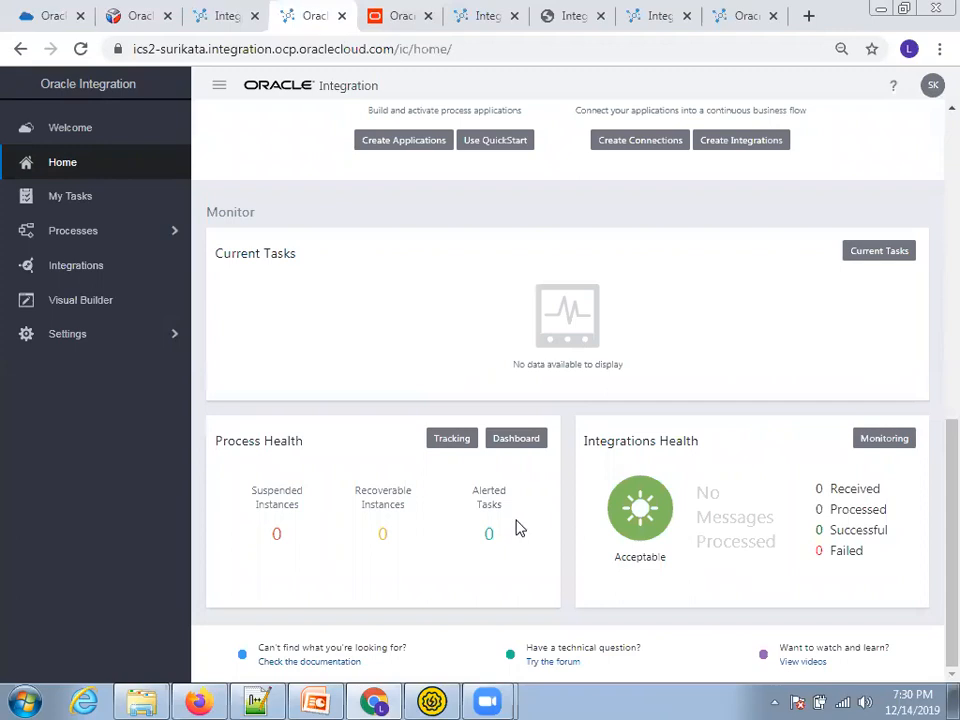
pyautogui.click(509, 441)
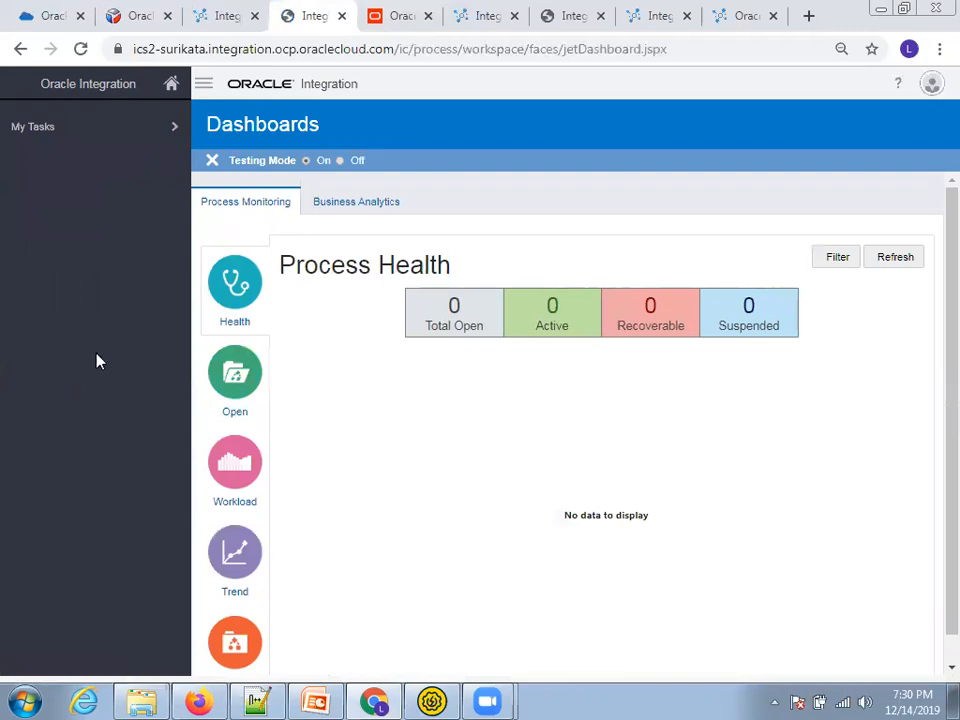
# Try to reach the list of process instances through the dashboard's My Tasks navigation
pyautogui.click(69, 126)
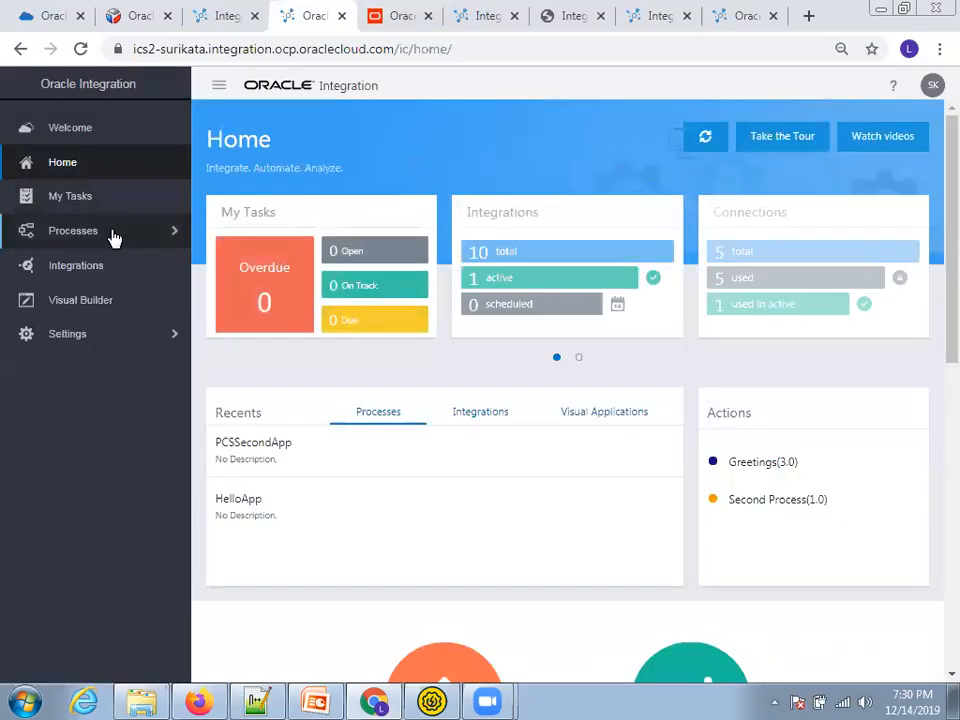
pyautogui.click(20, 49)
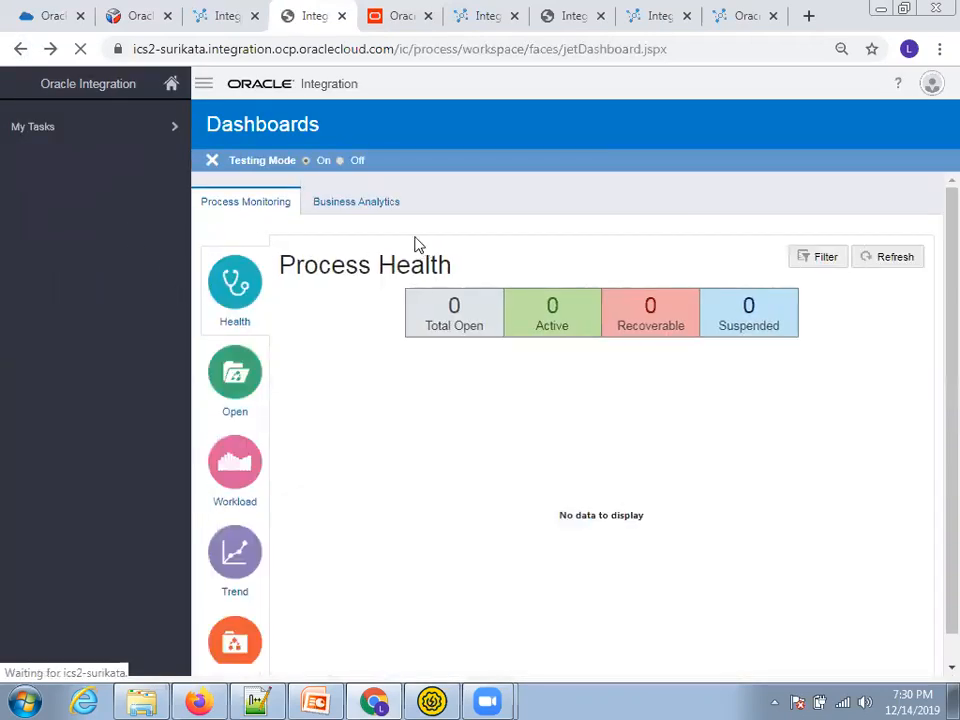
pyautogui.click(160, 127)
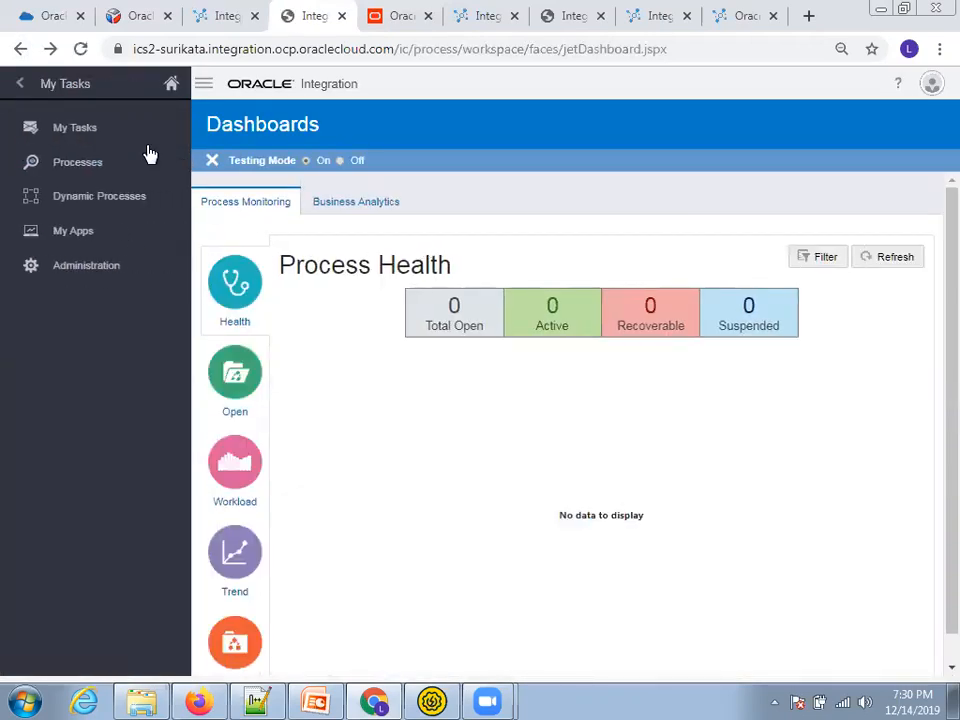
pyautogui.click(76, 164)
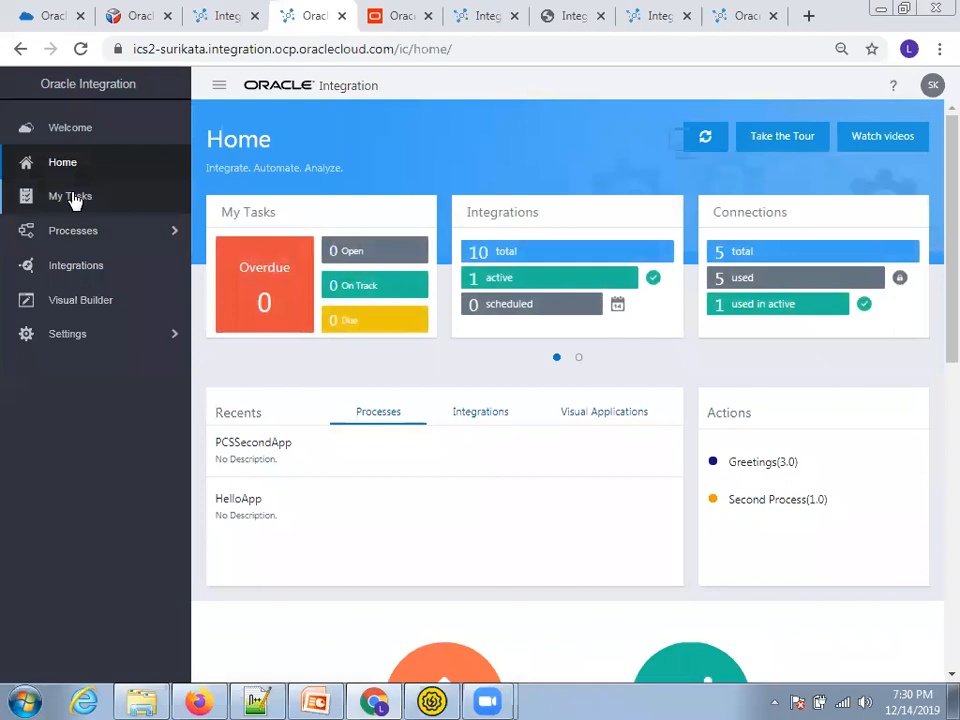
# Check My Tasks and its filter options, and view the list of process applications
pyautogui.click(75, 199)
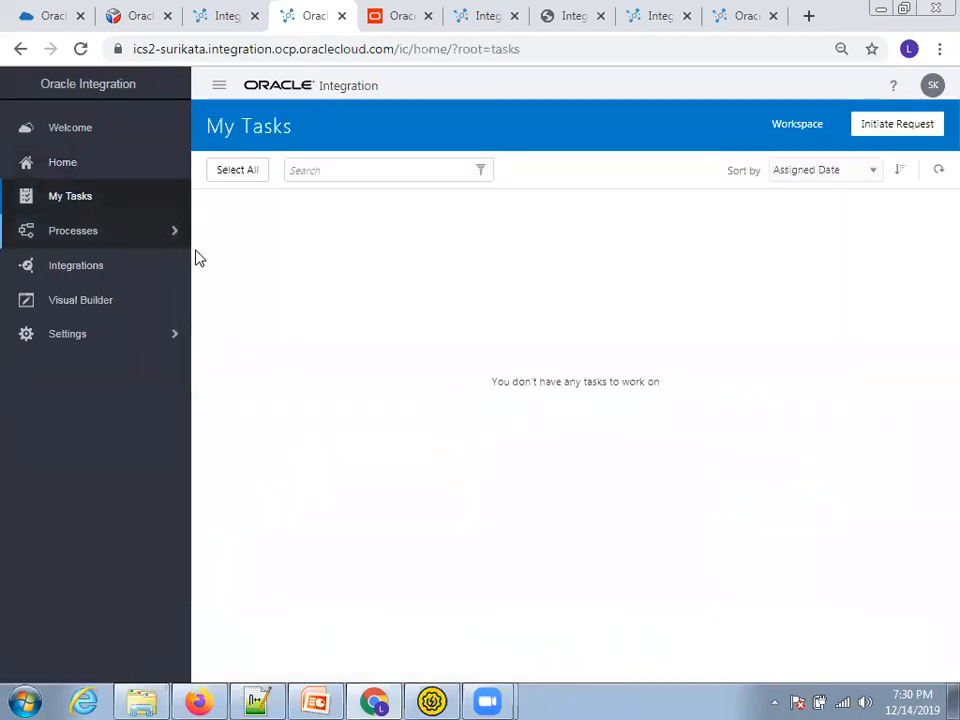
pyautogui.click(480, 171)
pyautogui.click(658, 551)
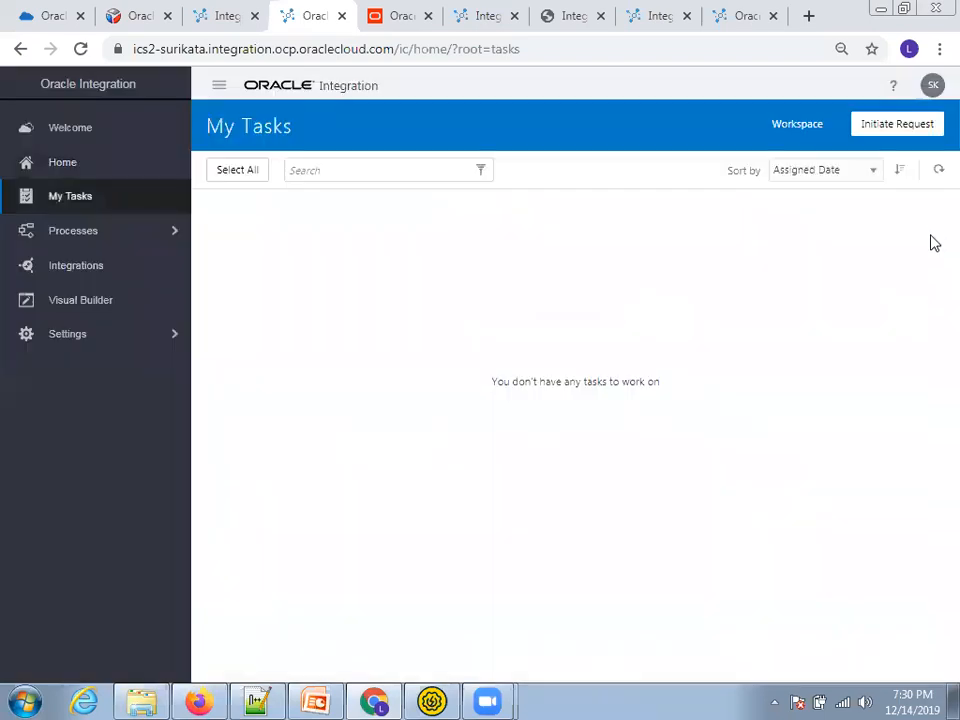
pyautogui.click(107, 233)
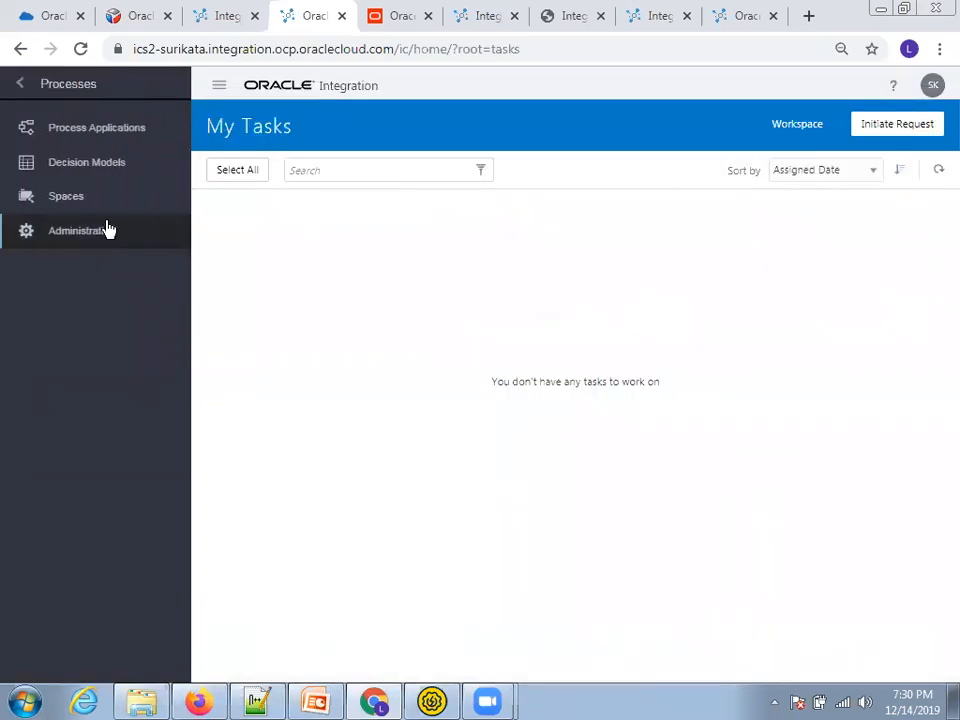
pyautogui.click(96, 133)
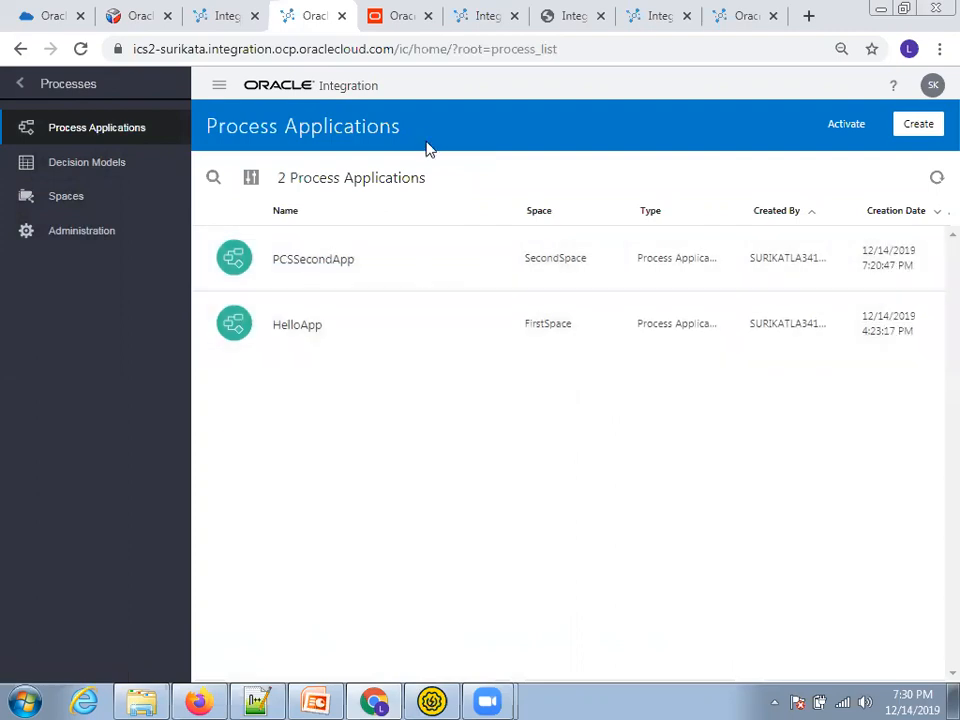
# Switch to the browser tab with the workspace's process tracking page and highlight its address up to workspace
pyautogui.hotkey('ctrl', 'Tab')
pyautogui.click(572, 16)
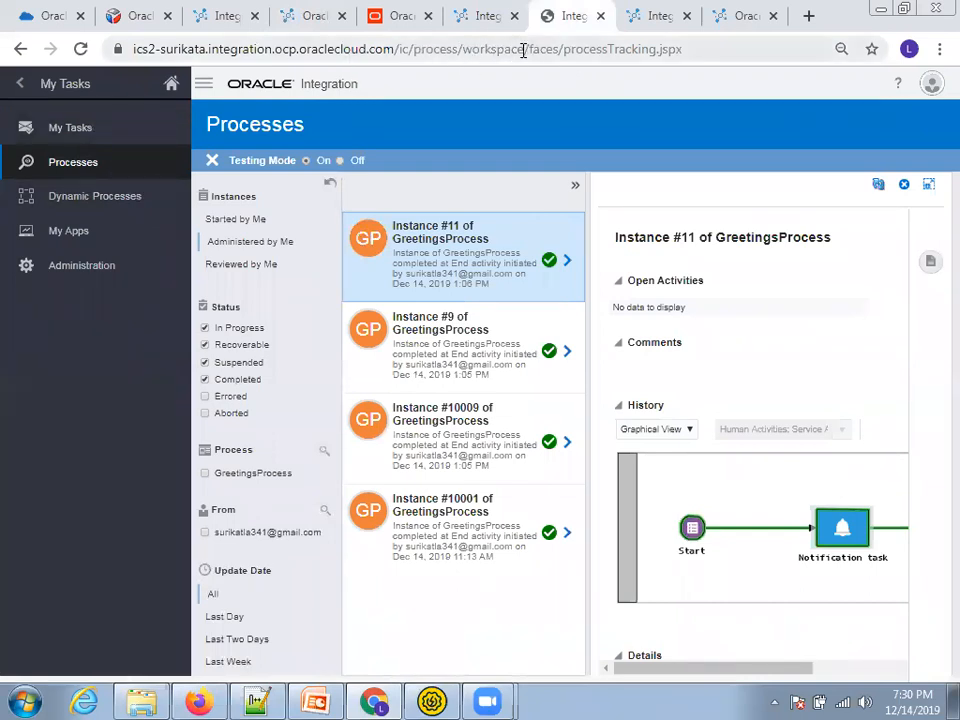
pyautogui.moveTo(522, 50); pyautogui.dragTo(27, 42)
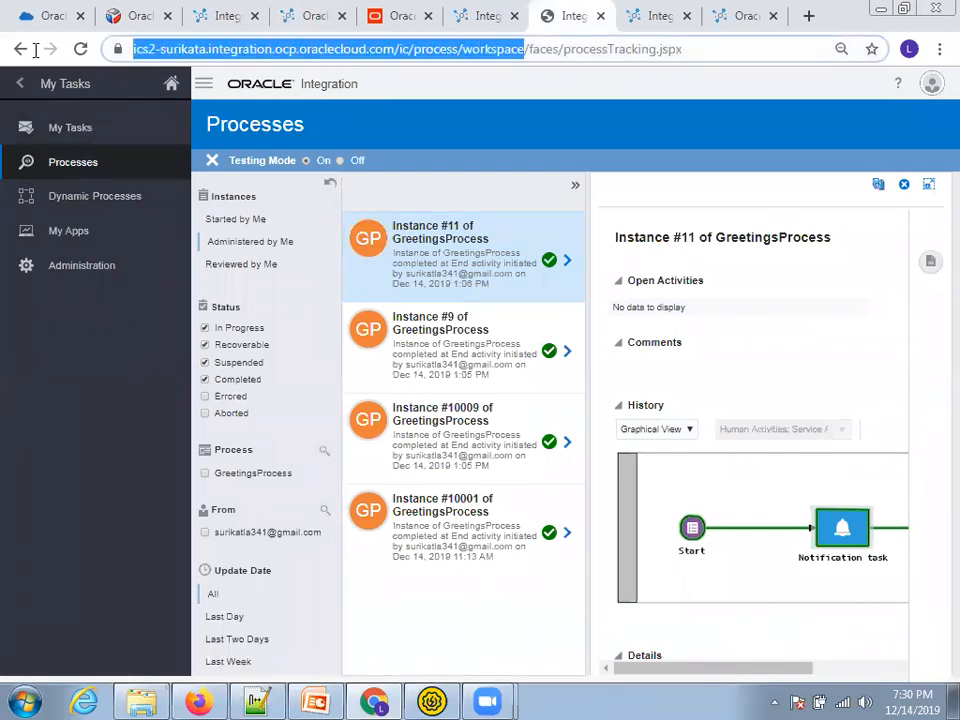
pyautogui.click(600, 52)
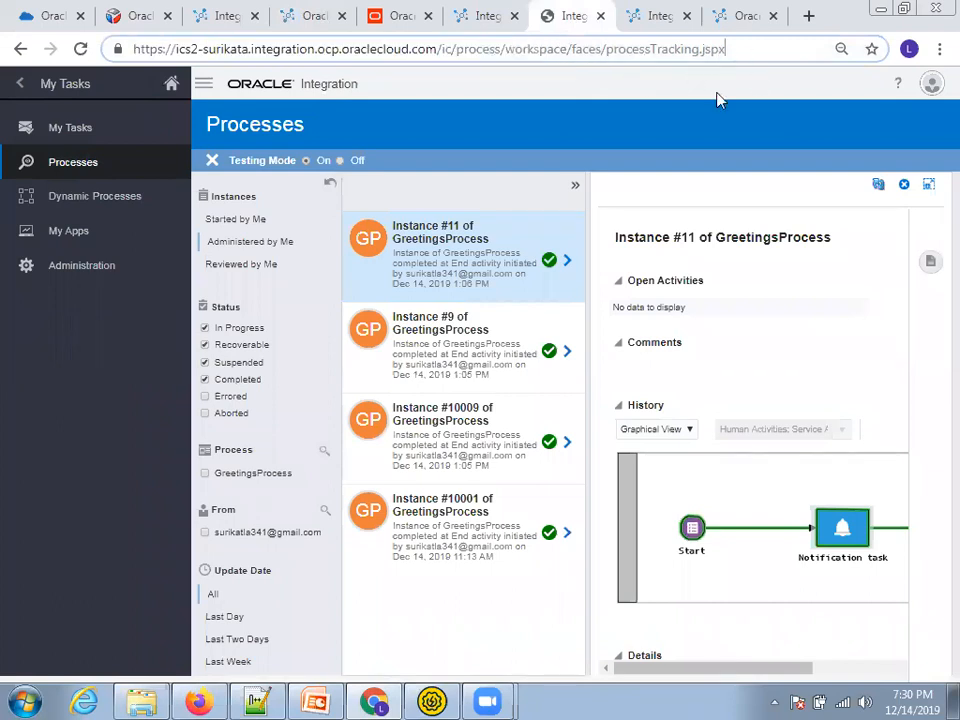
# Reload the workspace's Processes list and include Completed instances in its status filter
pyautogui.click(90, 169)
pyautogui.click(103, 197)
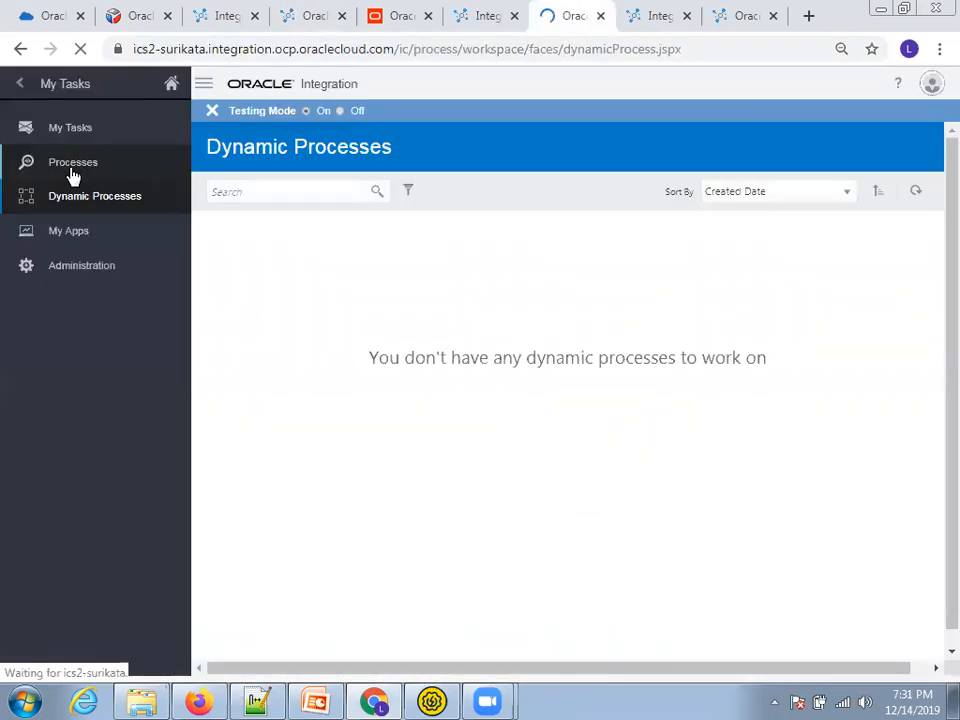
pyautogui.click(70, 166)
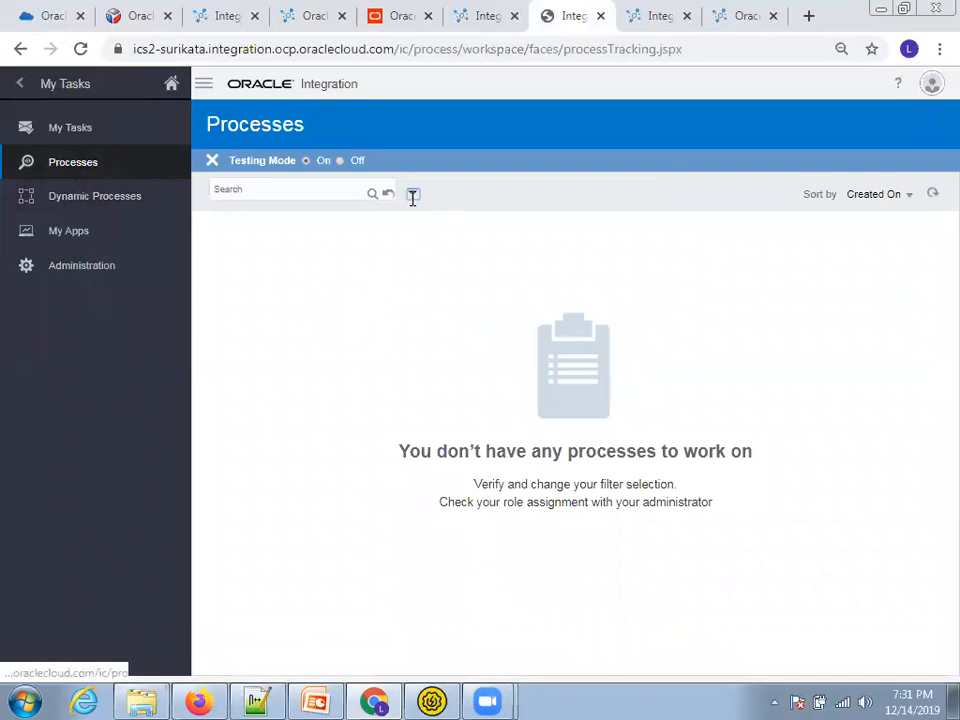
pyautogui.click(413, 196)
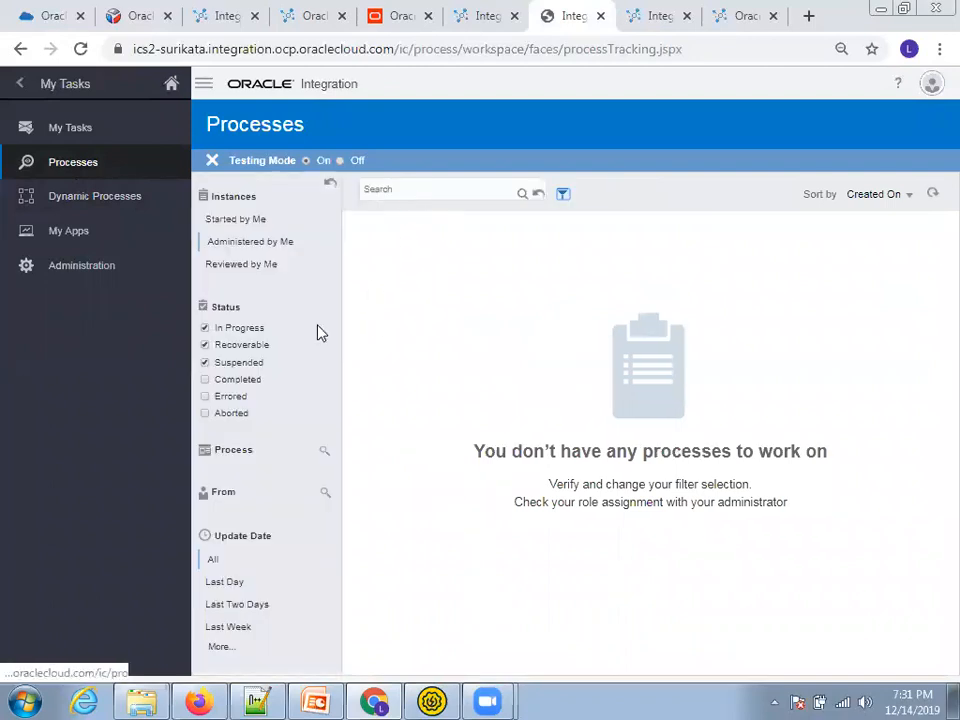
pyautogui.click(207, 380)
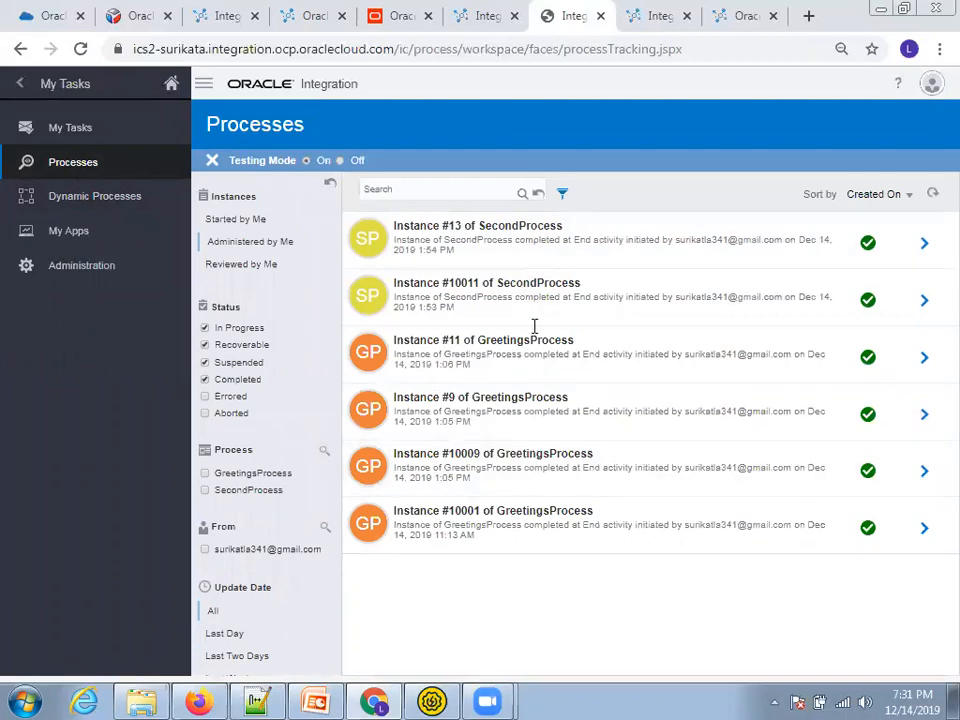
# Switch to SoapUI, submit Request 1 again, and return to the process tracking page in Chrome
pyautogui.hotkey('alt', 'Tab')
pyautogui.hotkey('alt', 'Tab')
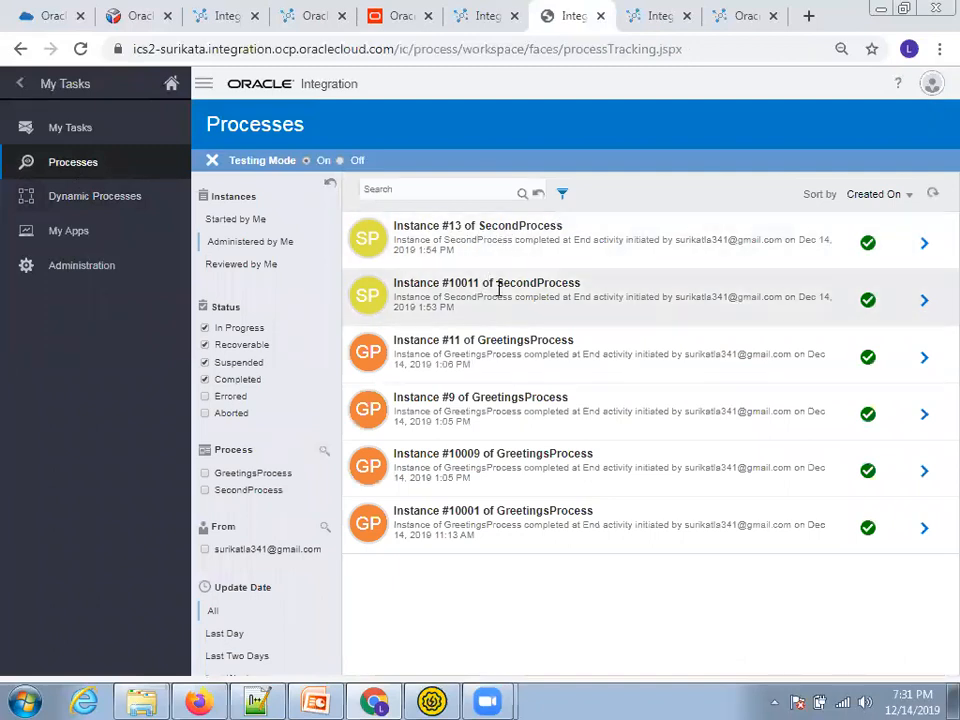
pyautogui.hotkey('alt', 'Tab')
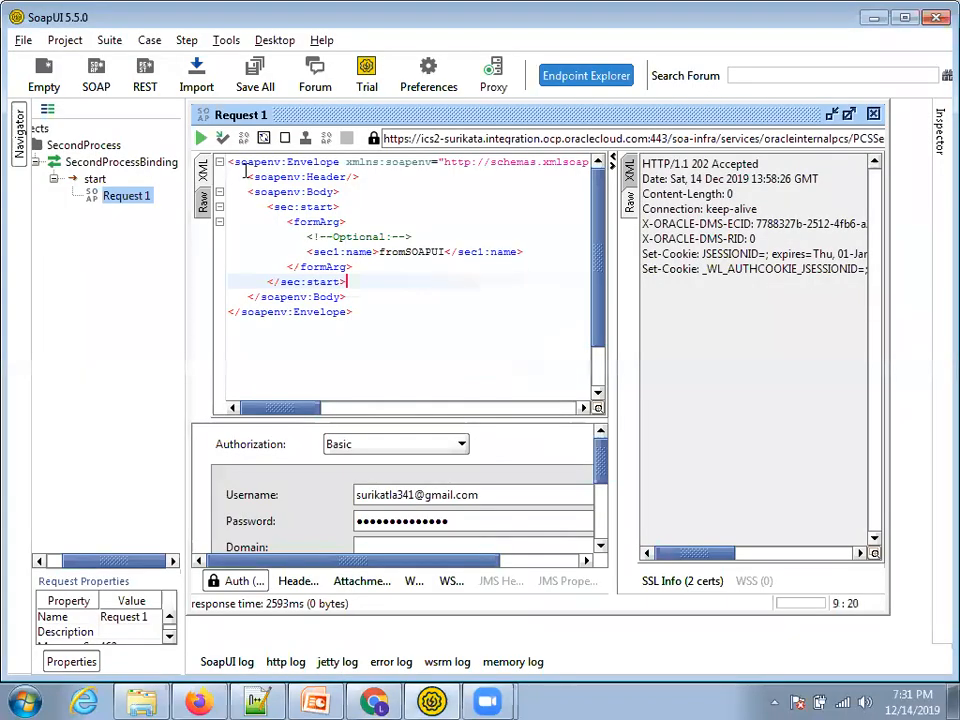
pyautogui.hotkey('alt', 'Return')
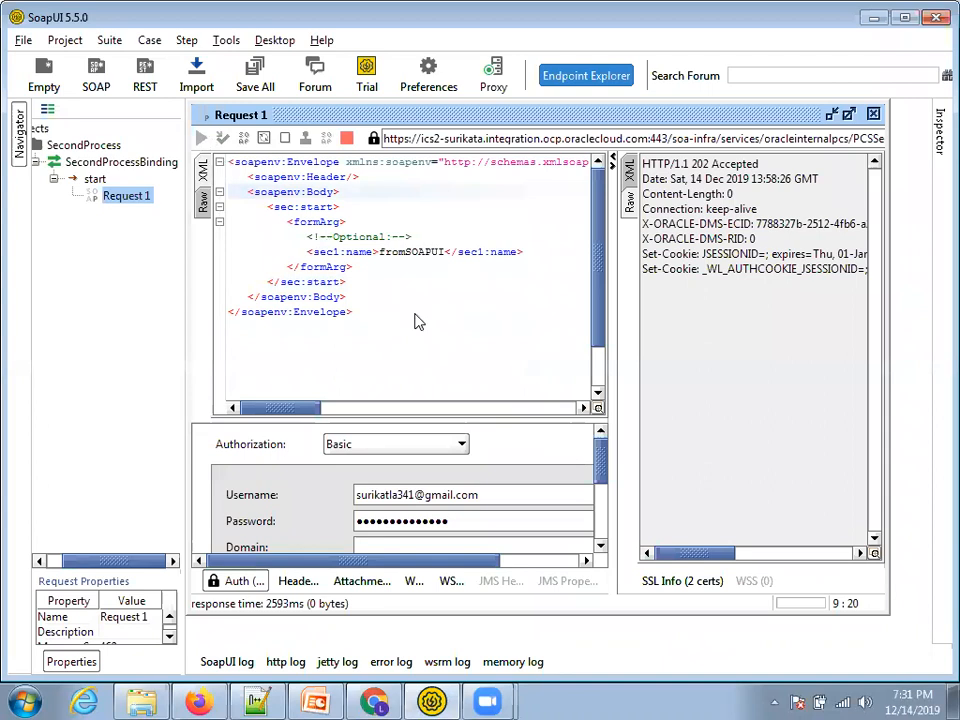
pyautogui.hotkey('alt', 'Tab')
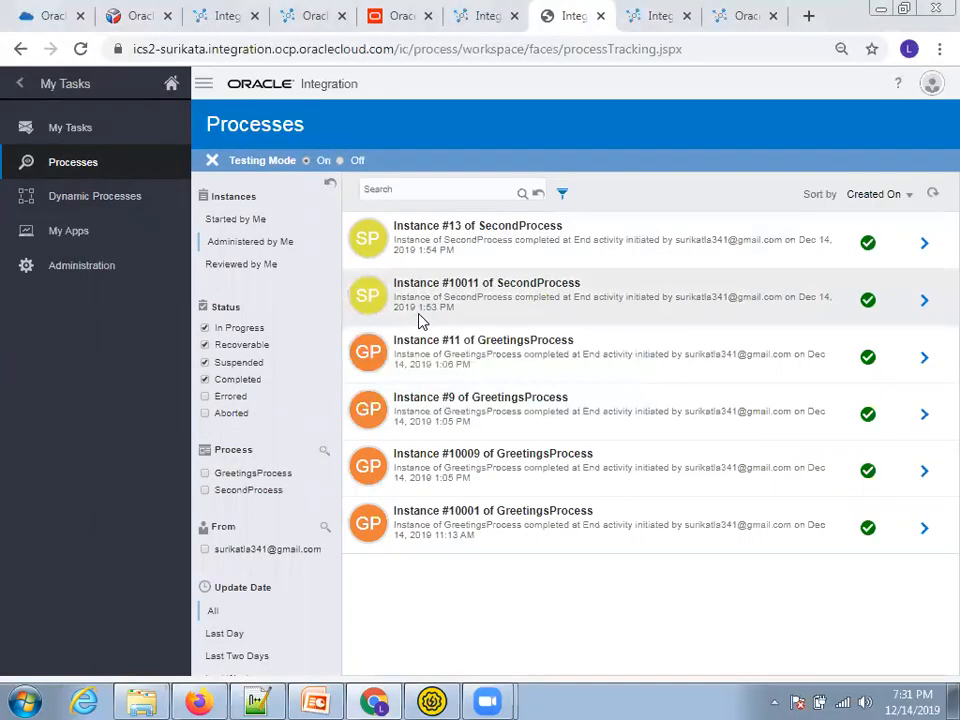
# Restrict the status filter to Completed instances only and refresh the process list
pyautogui.click(539, 197)
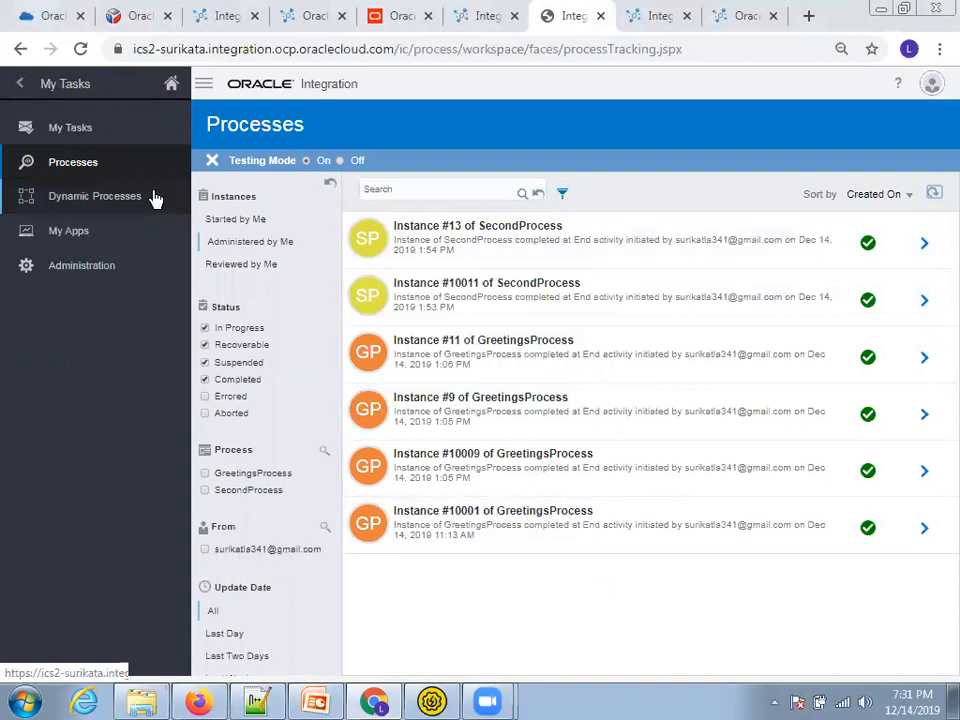
pyautogui.click(205, 363)
pyautogui.click(205, 345)
pyautogui.click(205, 328)
pyautogui.click(206, 380)
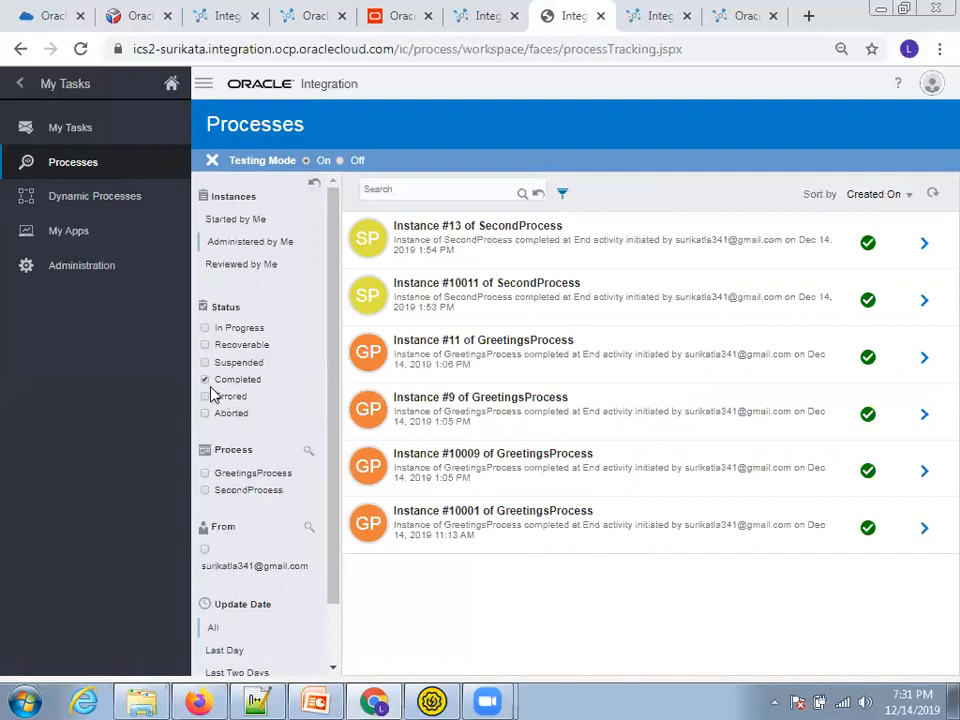
pyautogui.click(932, 196)
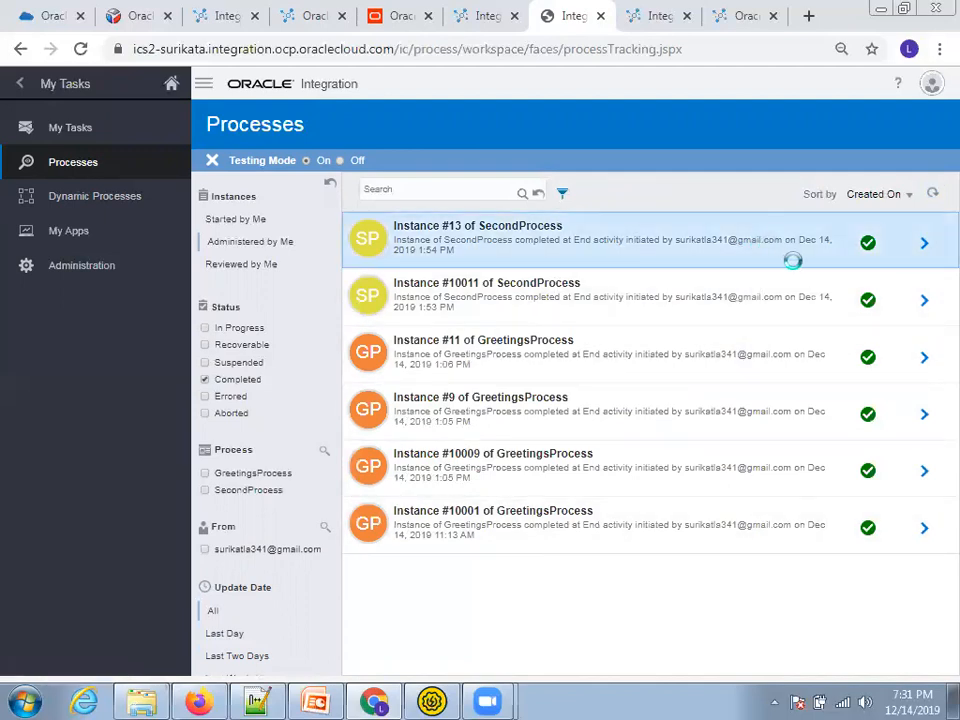
# Open Instance #13 of SecondProcess and examine its details and graphical history from Start to End
pyautogui.scroll(-2, 808, 526)
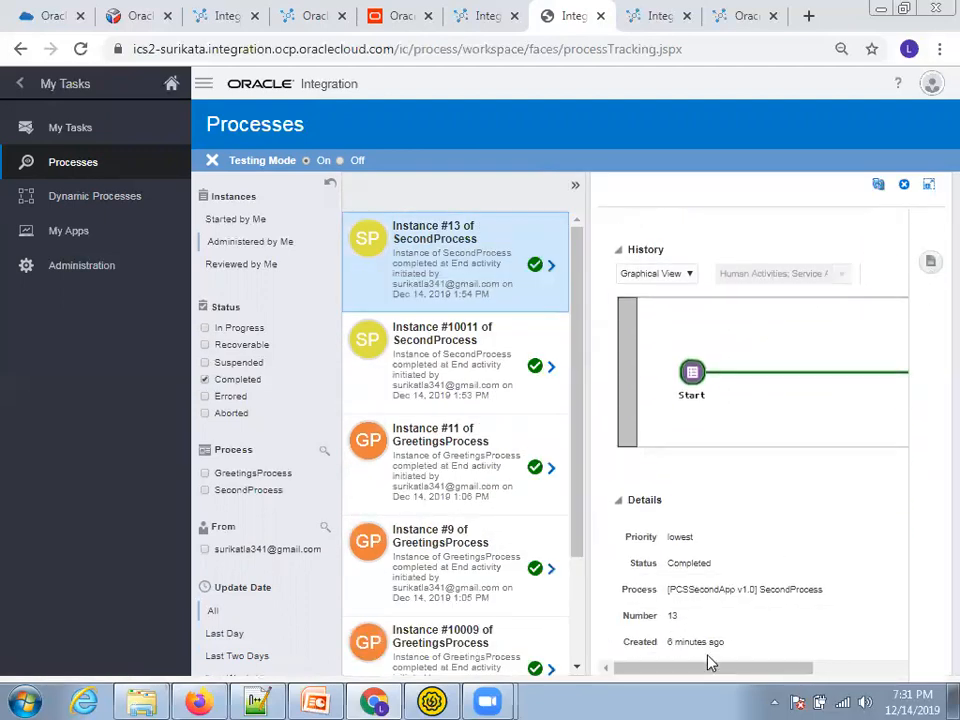
pyautogui.moveTo(756, 662); pyautogui.dragTo(690, 660)
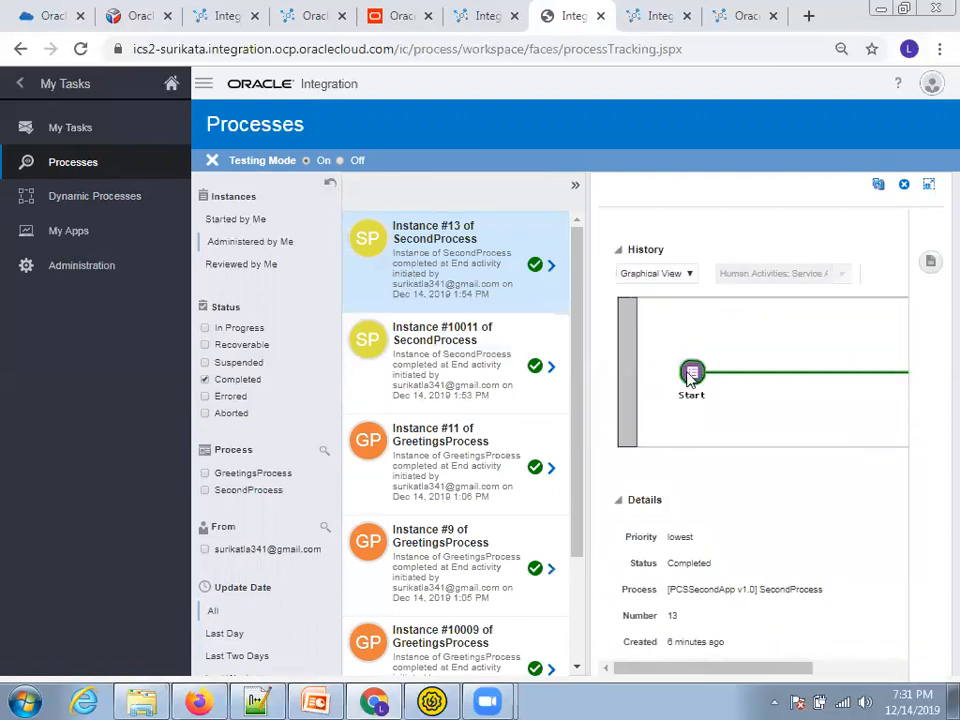
pyautogui.moveTo(754, 662); pyautogui.dragTo(870, 670)
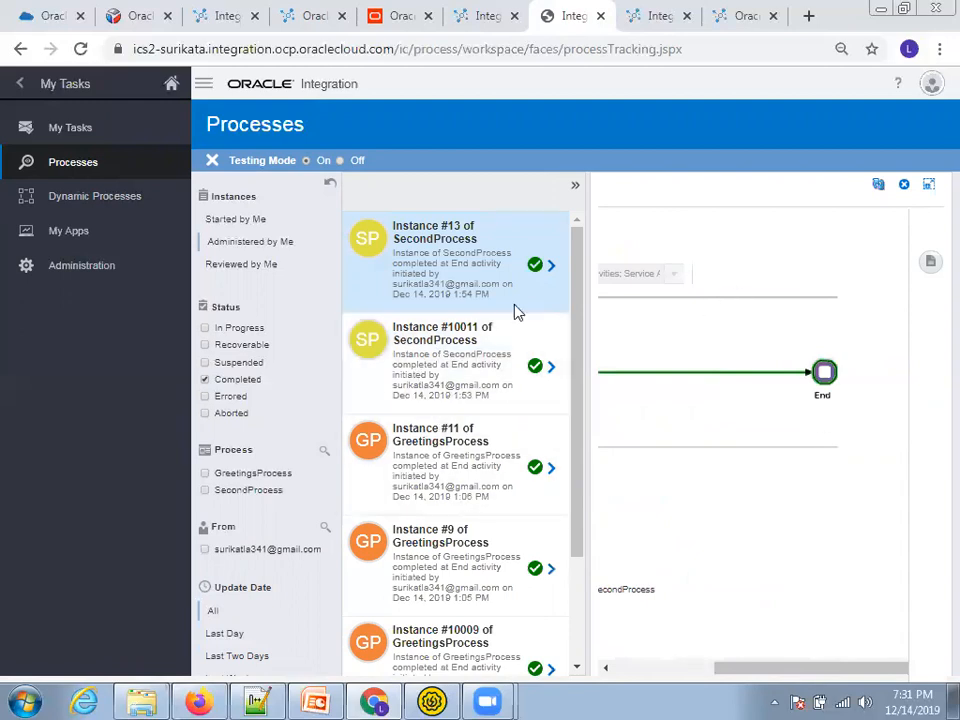
# View the details of Instance #10011 of SecondProcess, and list only the instances started by the current user
pyautogui.click(433, 332)
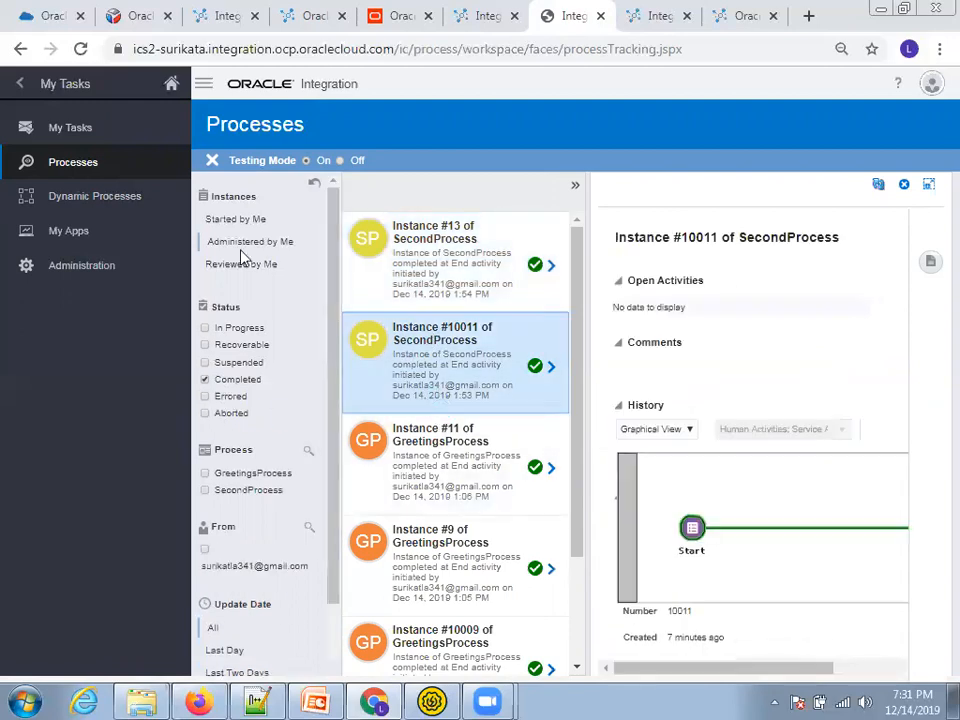
pyautogui.click(250, 220)
pyautogui.click(270, 263)
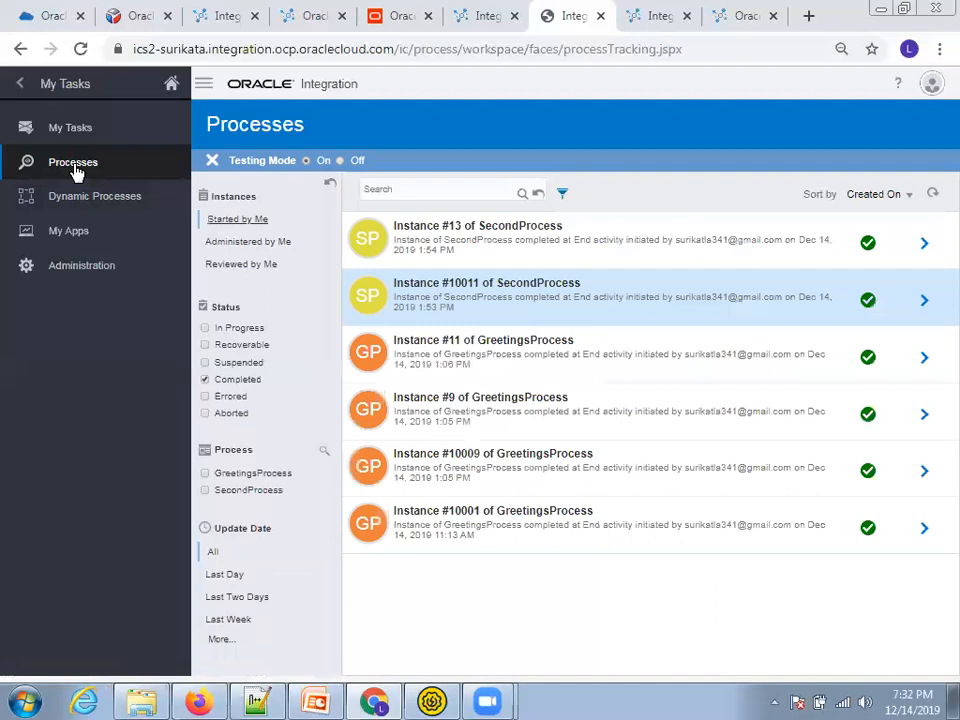
# Reset the process filters to their defaults and reopen the process tracking page's URL in a new browser tab
pyautogui.click(330, 187)
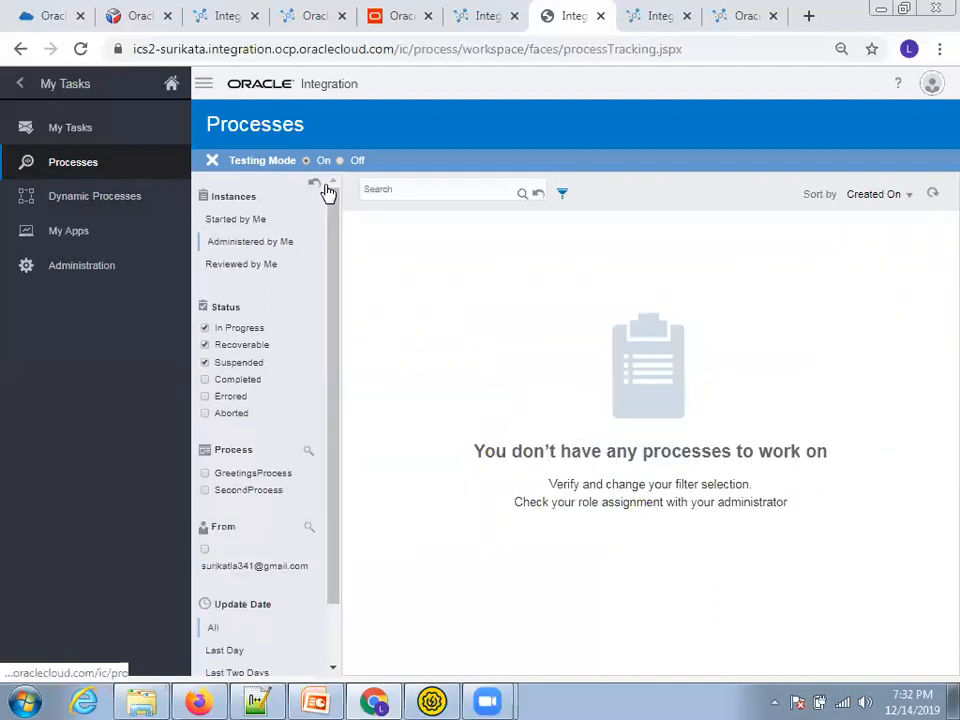
pyautogui.click(932, 194)
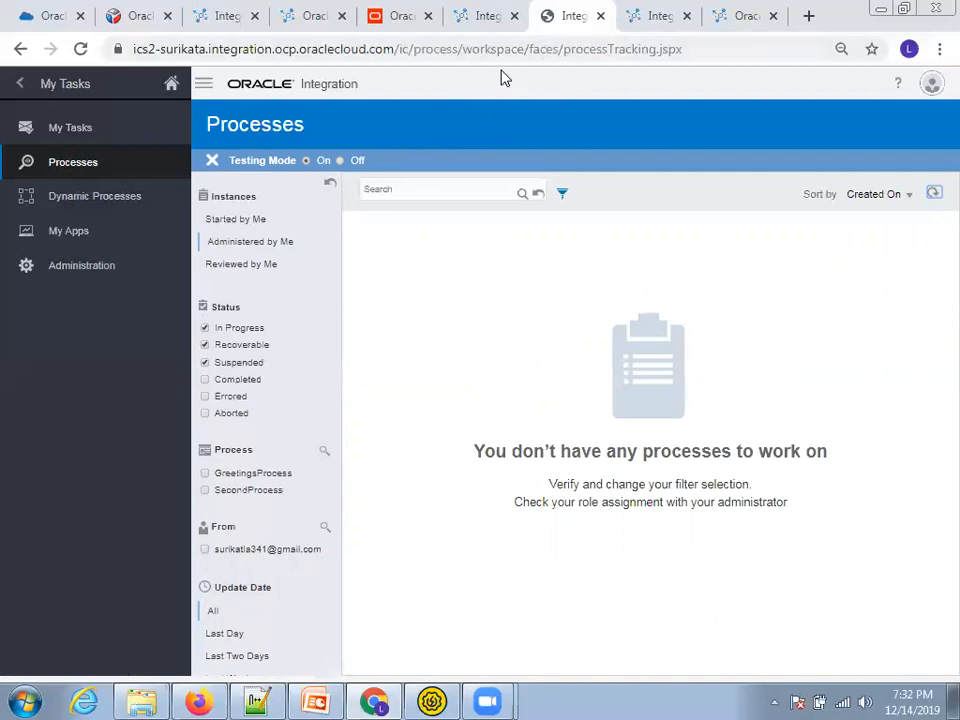
pyautogui.click(712, 49)
pyautogui.hotkey('ctrl', 'c')
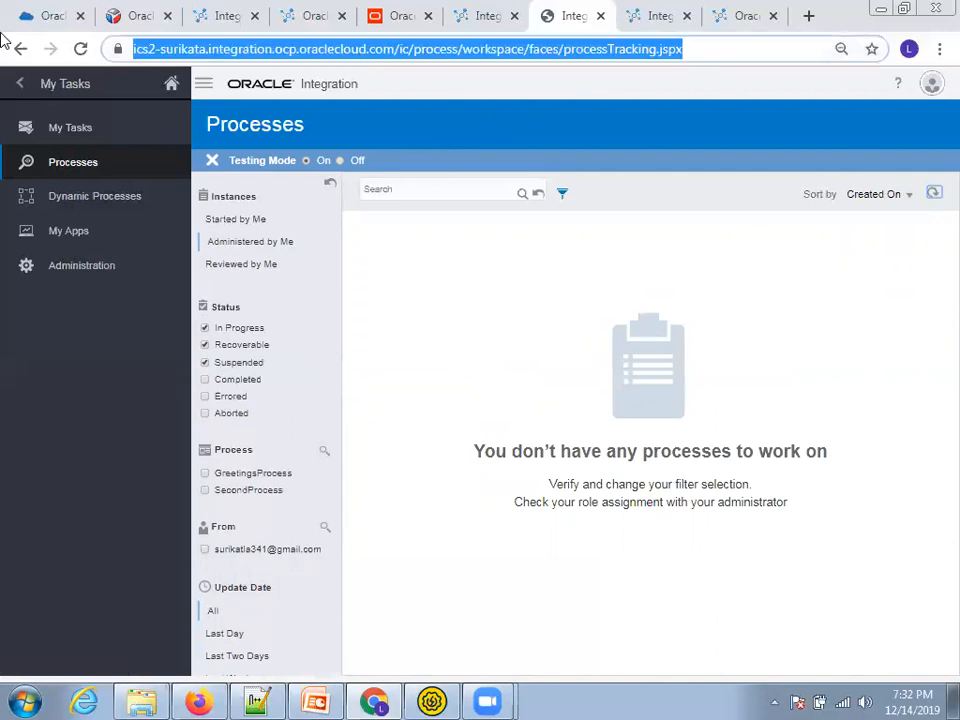
pyautogui.hotkey('ctrl', 't')
pyautogui.hotkey('ctrl', 'v')
pyautogui.press('Return')
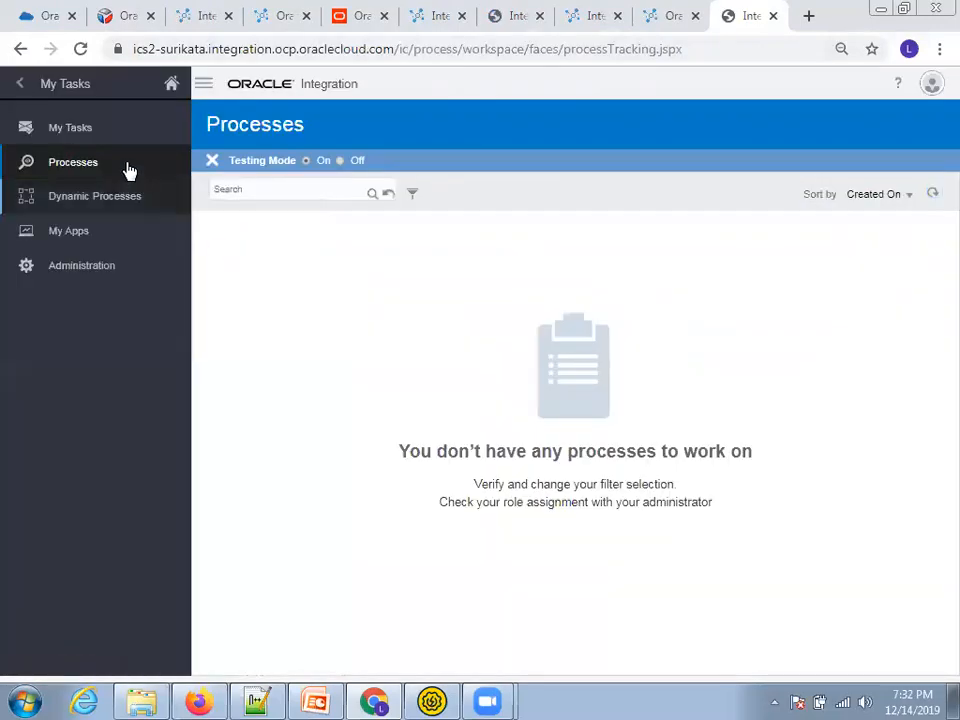
# Show the filters in the new tab, add Completed to the status filter, and refresh the process list
pyautogui.click(413, 194)
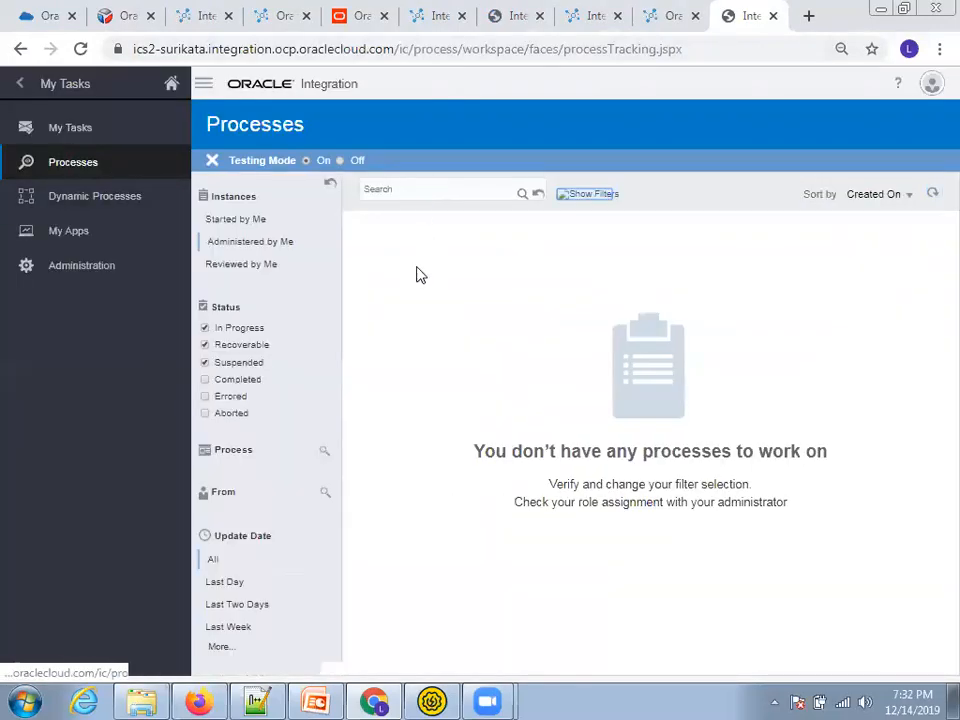
pyautogui.click(205, 379)
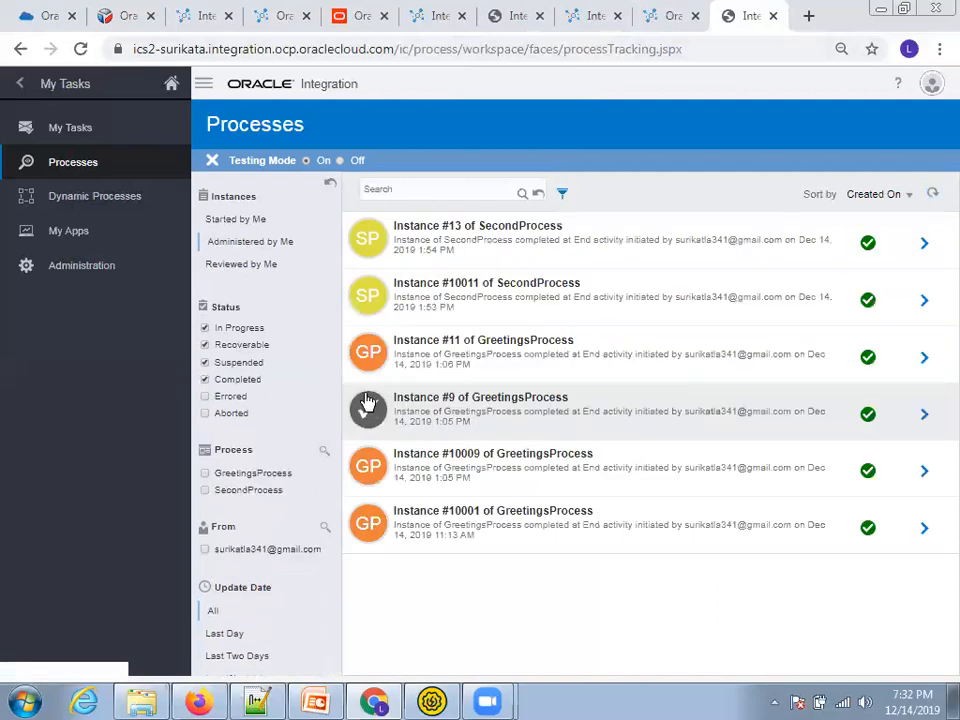
pyautogui.click(933, 196)
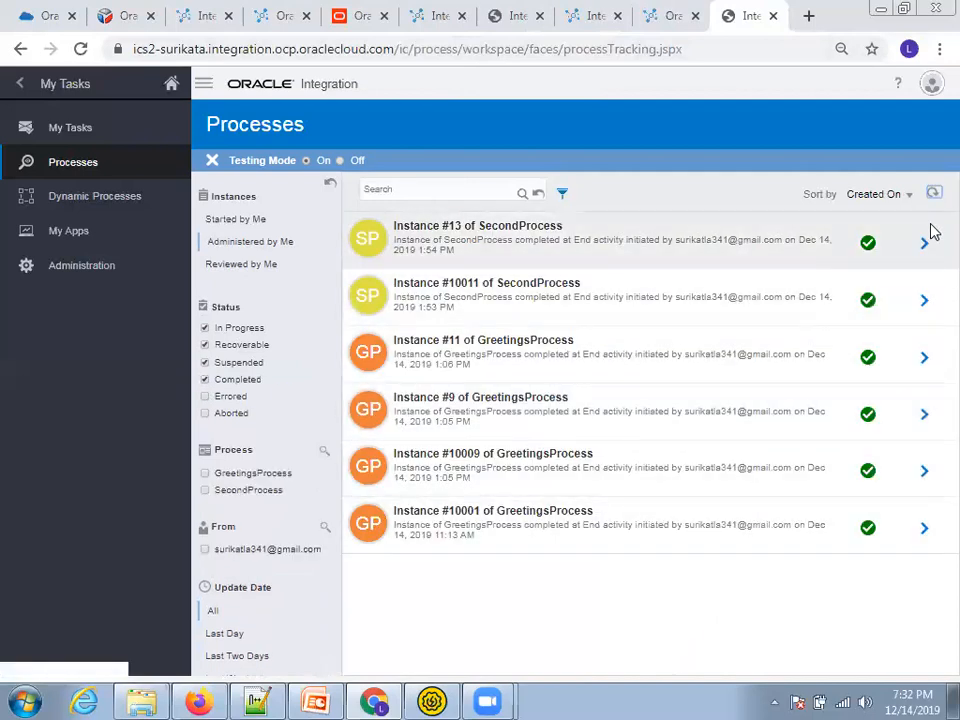
# Switch to SoapUI, resubmit Request 1 with the name fromSOAPUI, and return to the process list in Chrome
pyautogui.hotkey('alt', 'Tab')
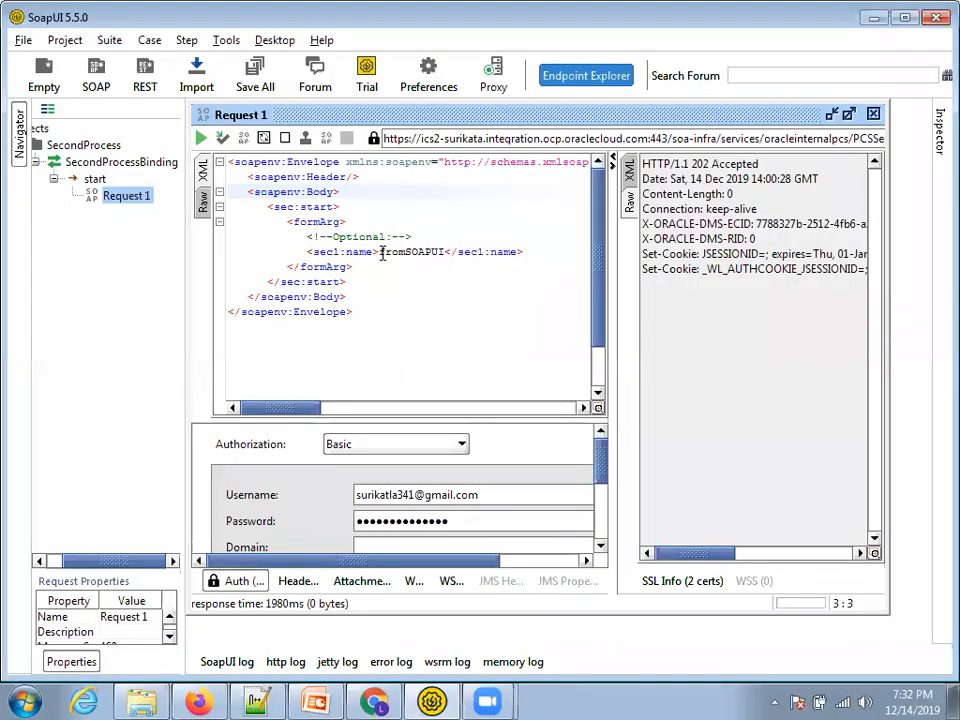
pyautogui.click(426, 220)
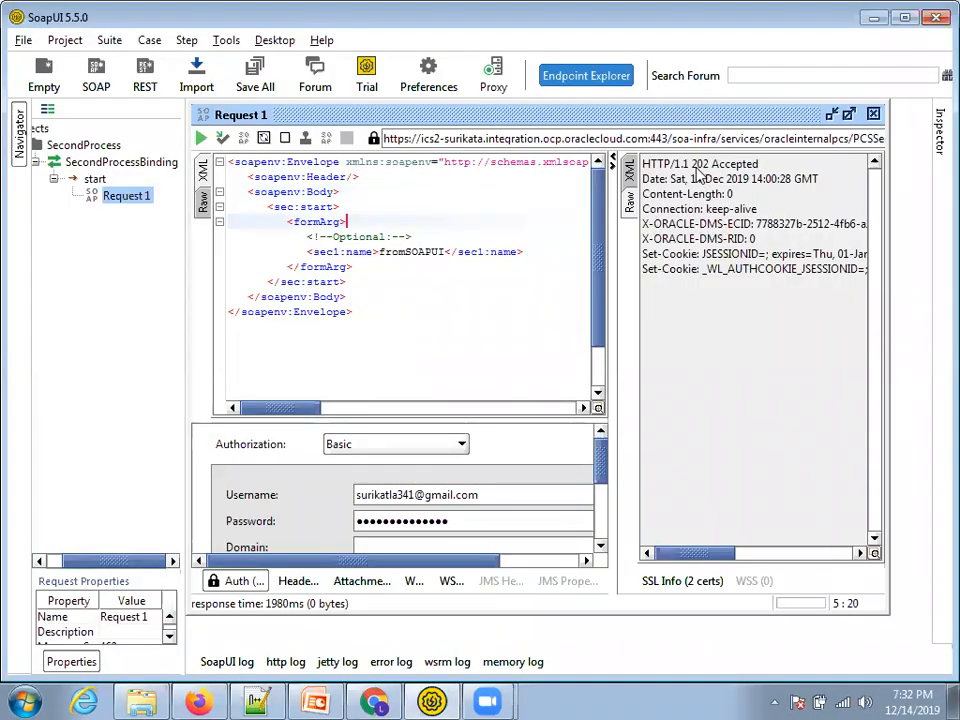
pyautogui.click(265, 212)
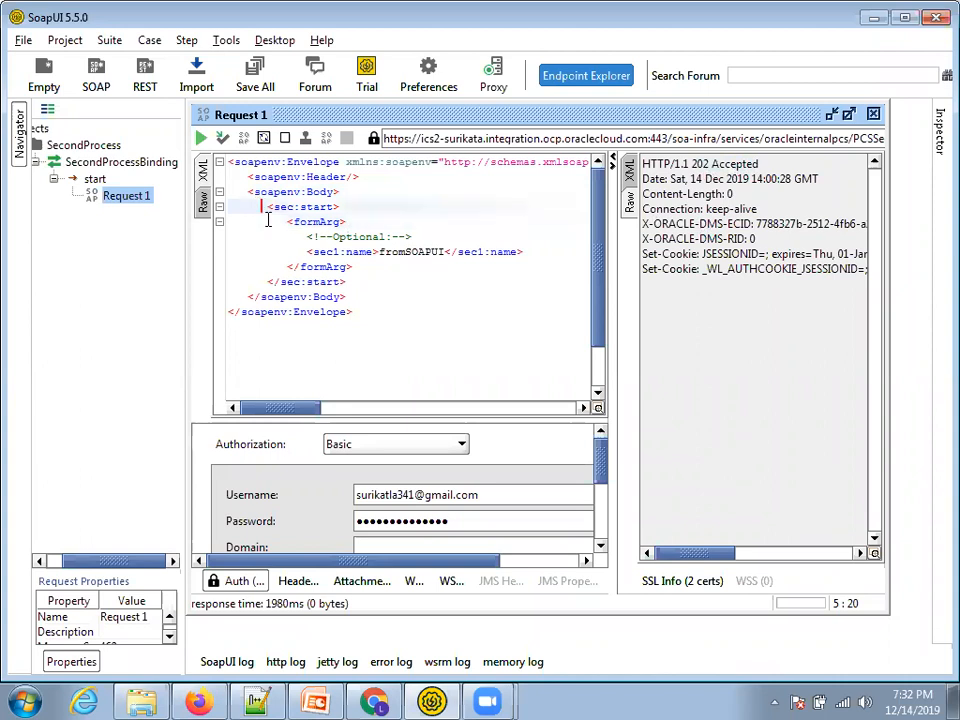
pyautogui.click(201, 138)
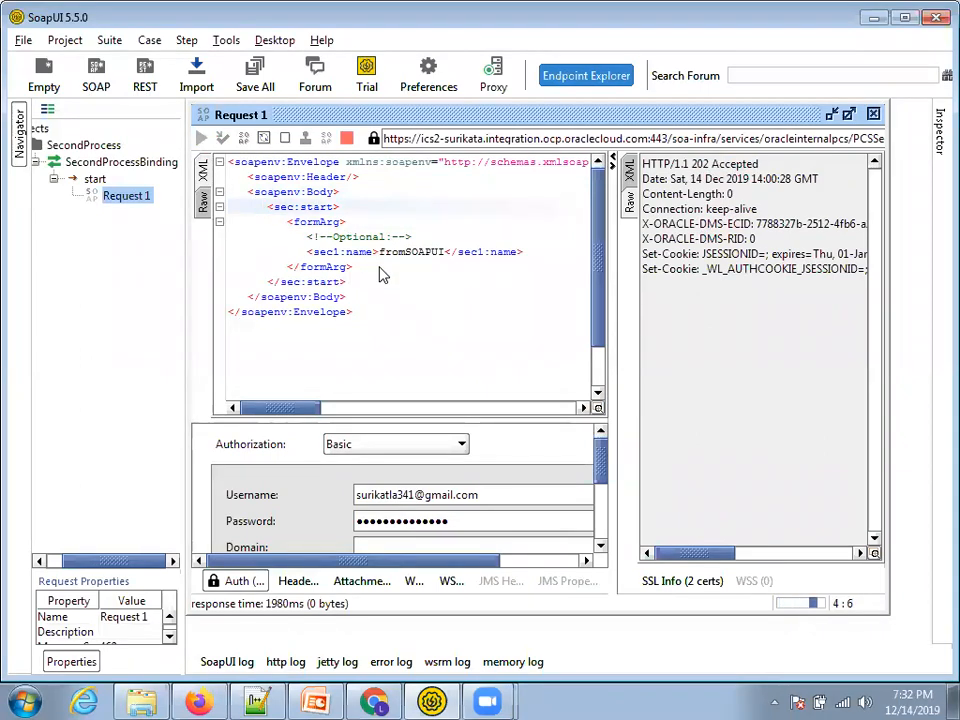
pyautogui.hotkey('alt', 'Tab')
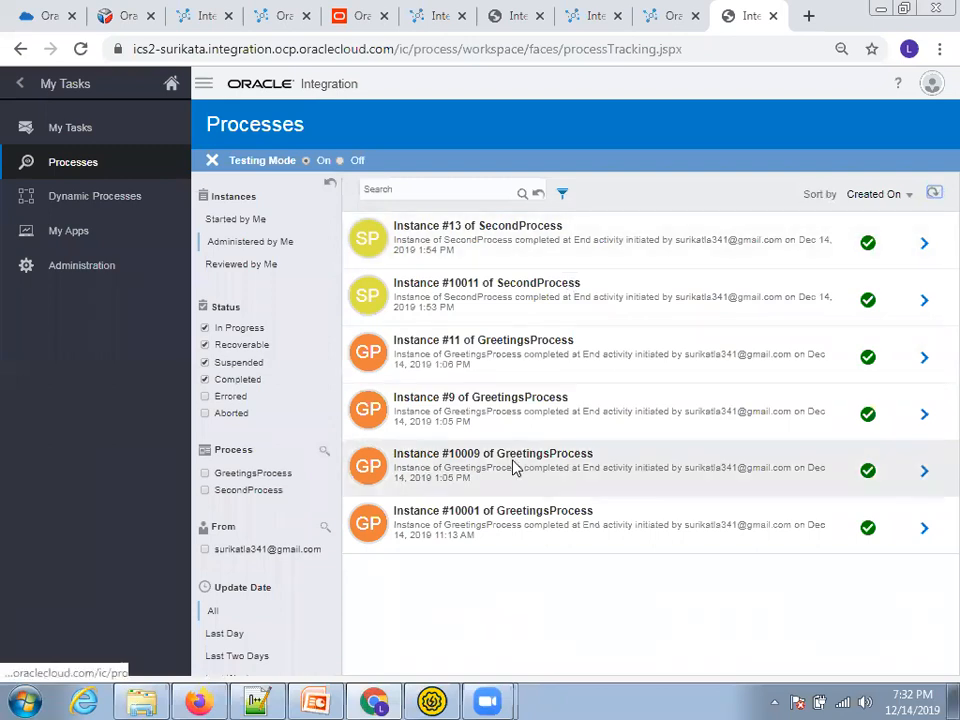
pyautogui.hotkey('alt', 'Tab')
pyautogui.hotkey('alt', 'Tab')
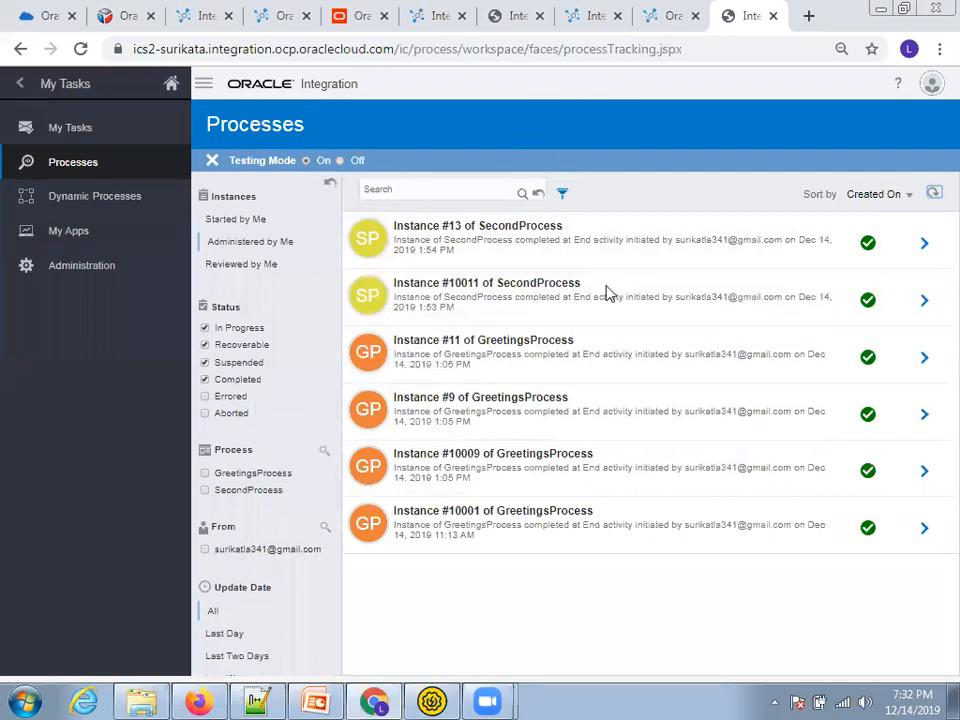
# Switch to PCSOverview.pptx in PowerPoint, start the slide show, and review the slide labelling the Workspace and Composer pages
pyautogui.click(323, 695)
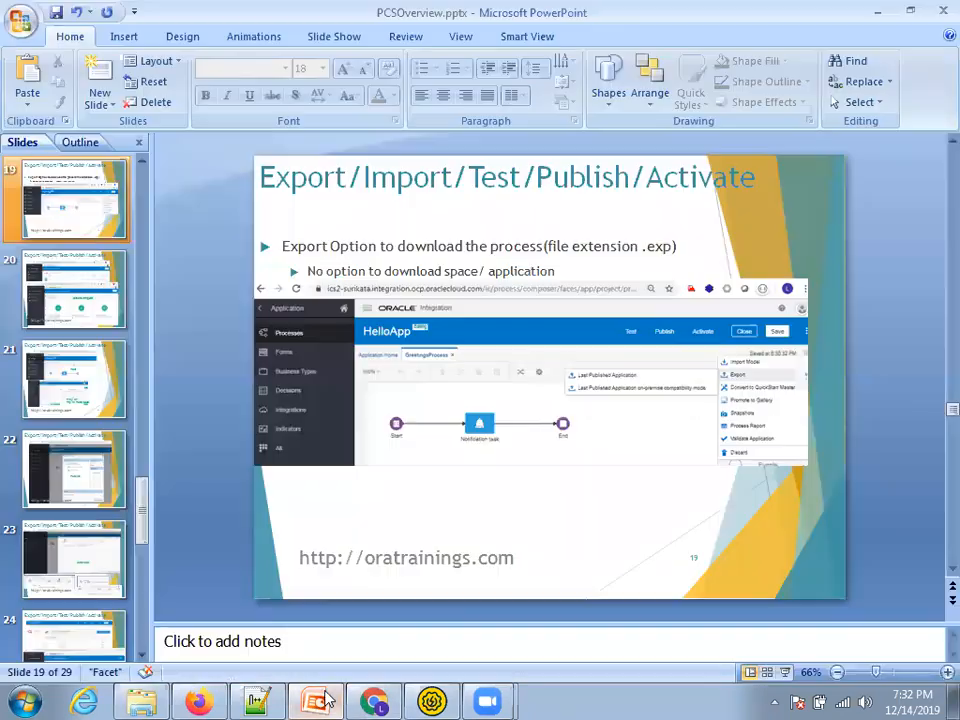
pyautogui.click(786, 673)
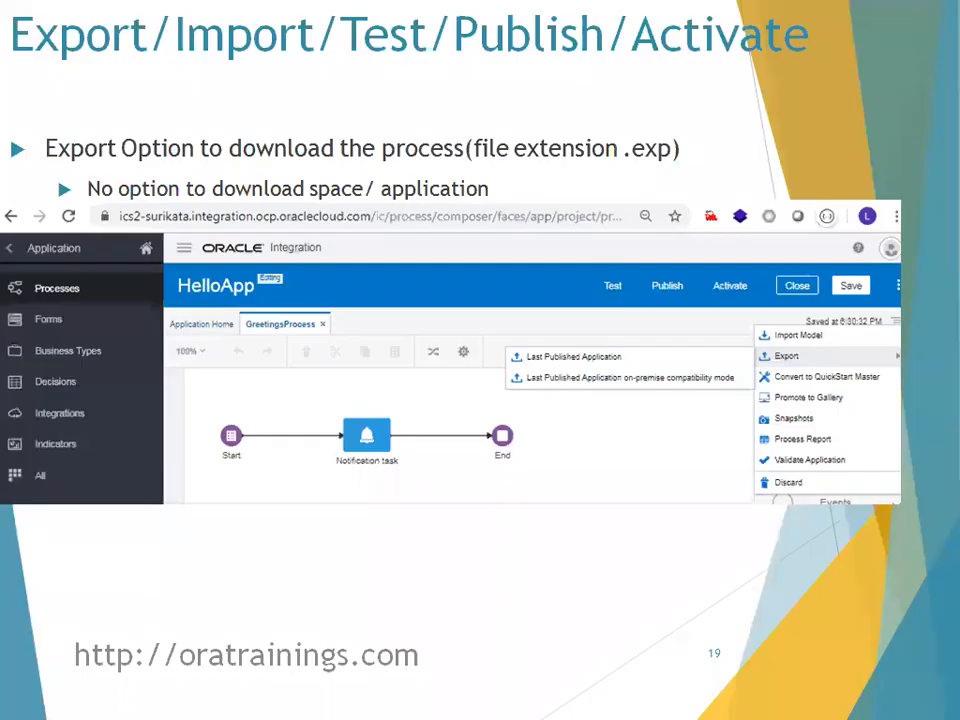
pyautogui.press('Left')
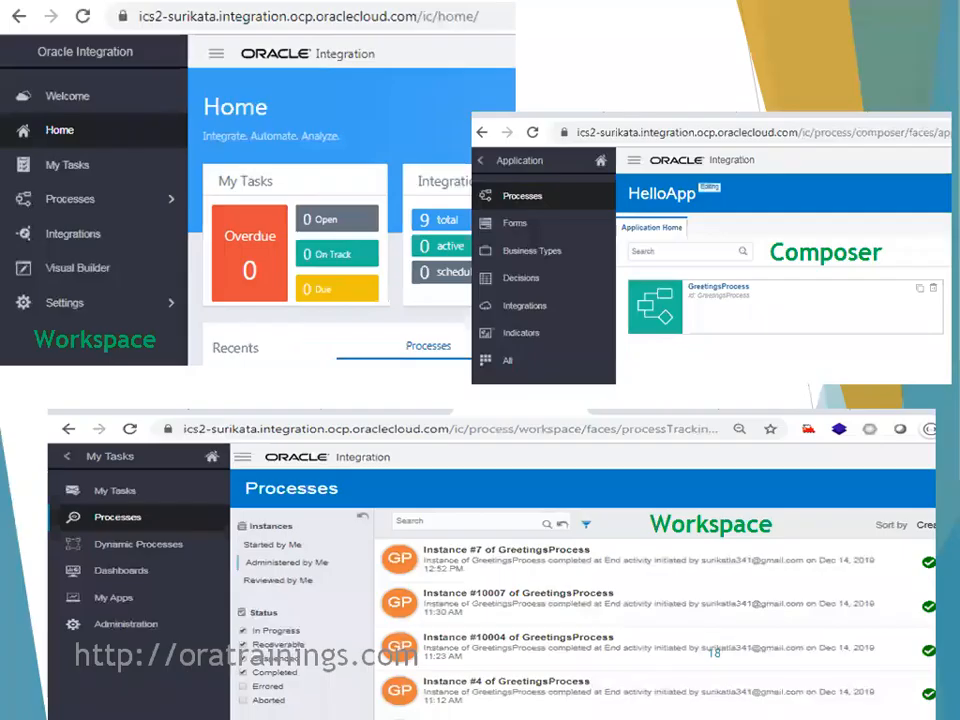
pyautogui.press('Left')
pyautogui.press('Left')
pyautogui.press('Left')
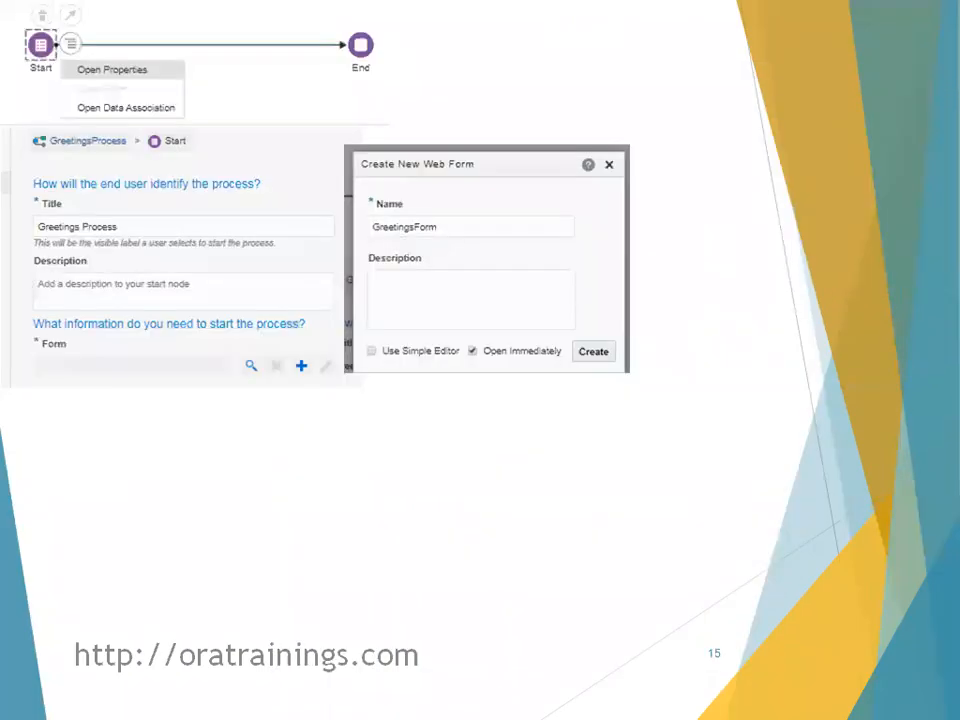
pyautogui.press('Right')
pyautogui.press('Right')
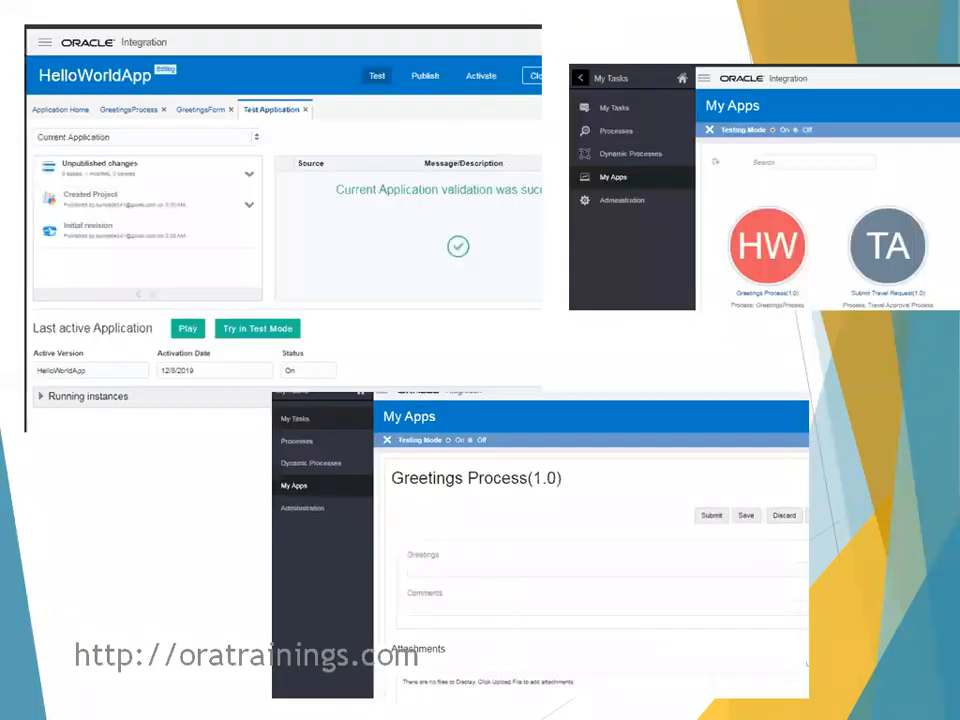
pyautogui.press('Right')
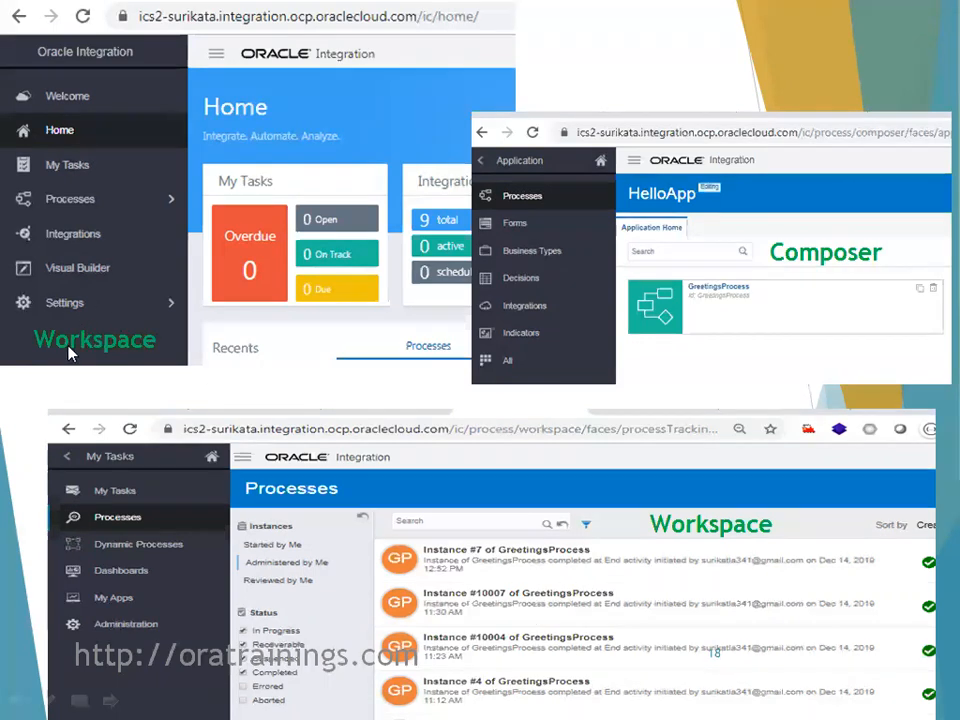
# Review the slides on exporting, importing, testing, publishing and activating, through invoking the WSDL from SOAP UI and monitoring the task
pyautogui.press('Right')
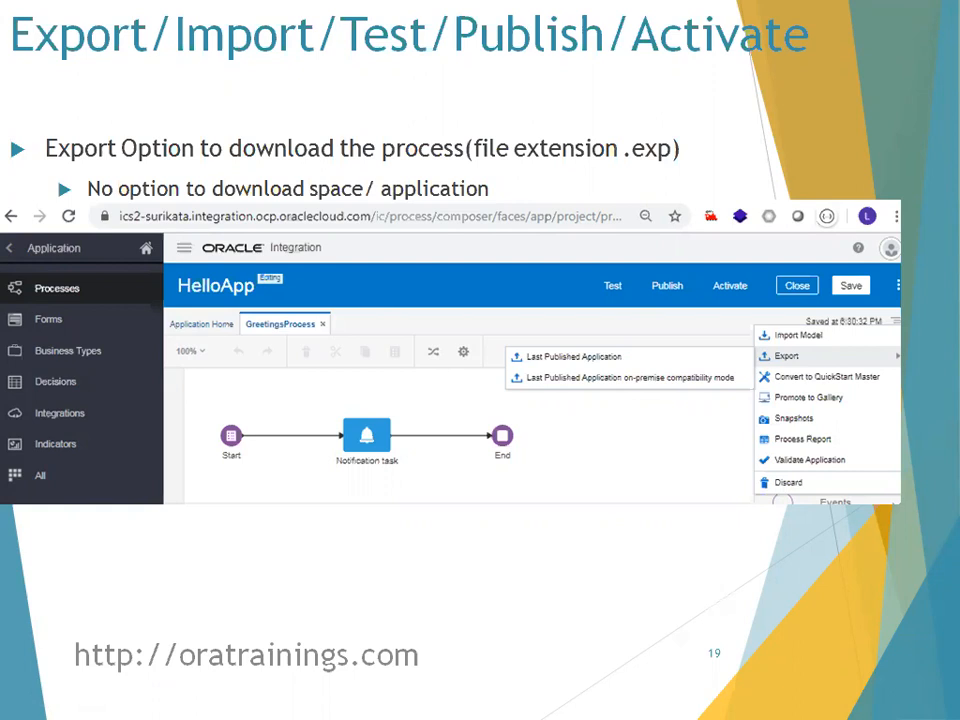
pyautogui.press('Right')
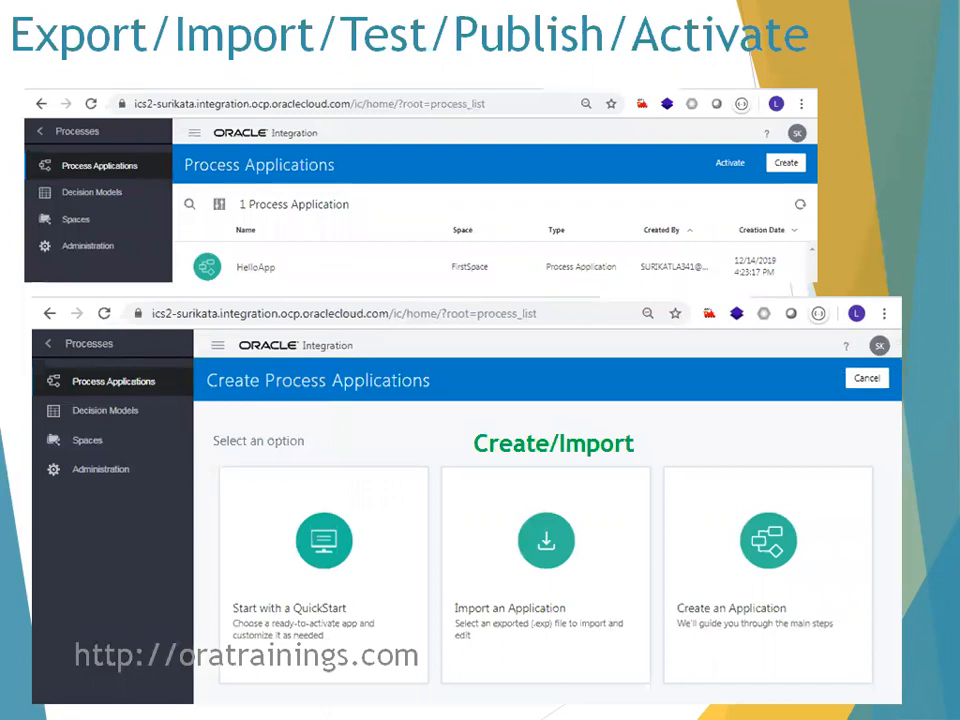
pyautogui.press('Right')
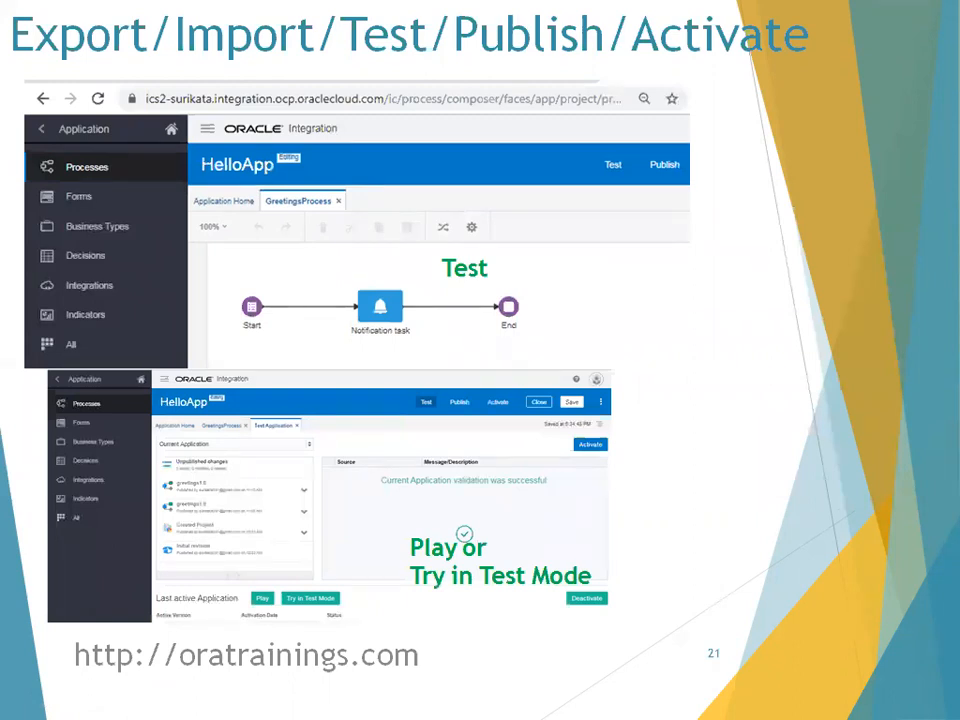
pyautogui.press('Right')
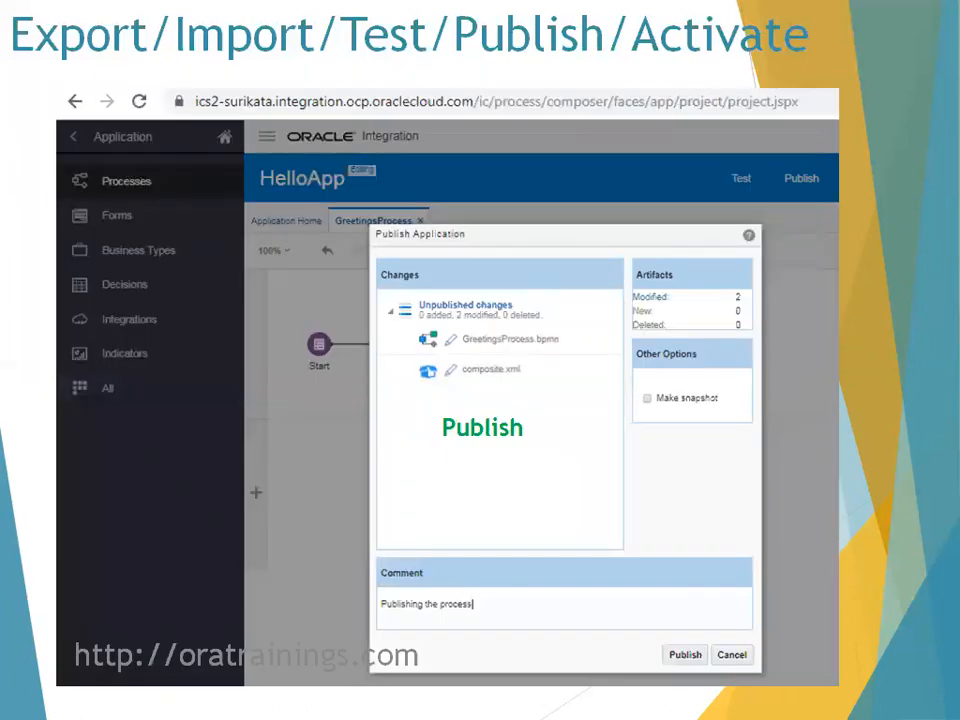
pyautogui.press('Right')
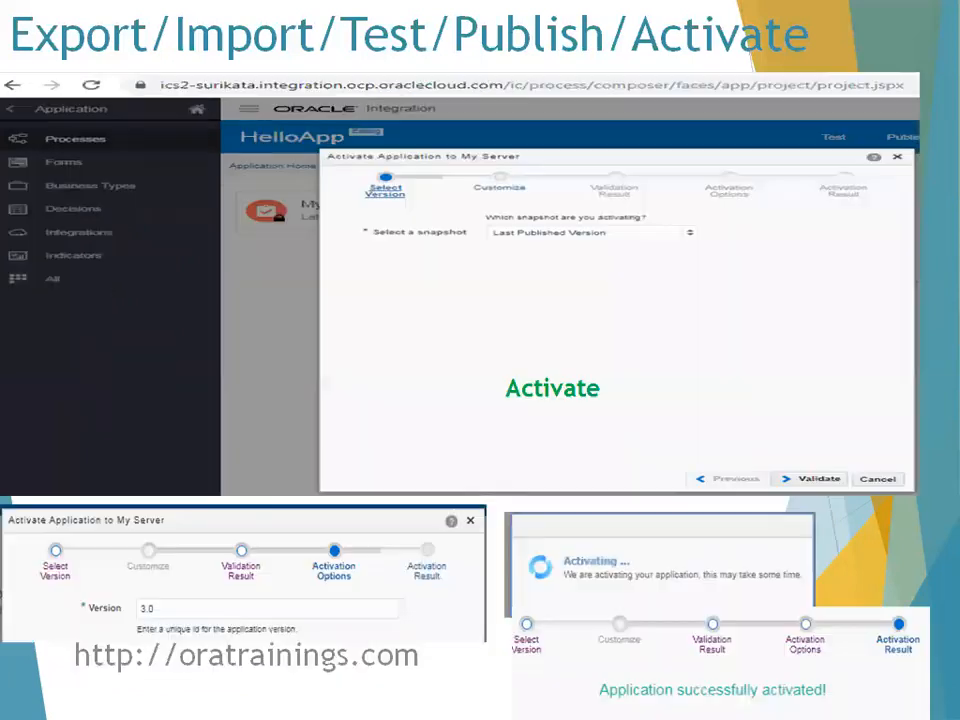
pyautogui.press('Right')
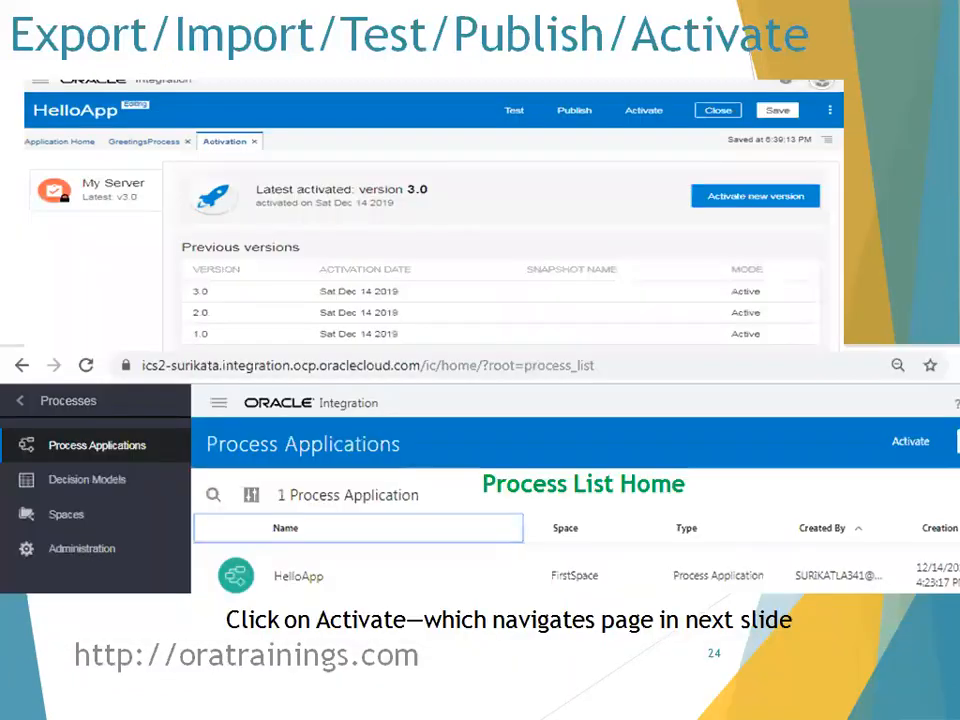
pyautogui.press('Right')
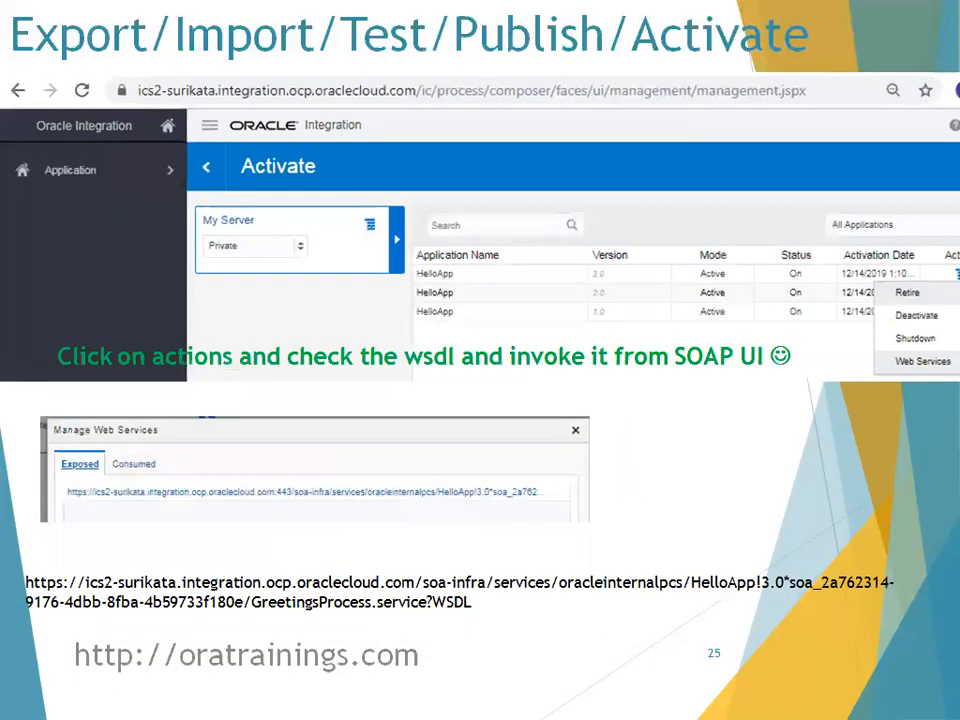
pyautogui.press('Right')
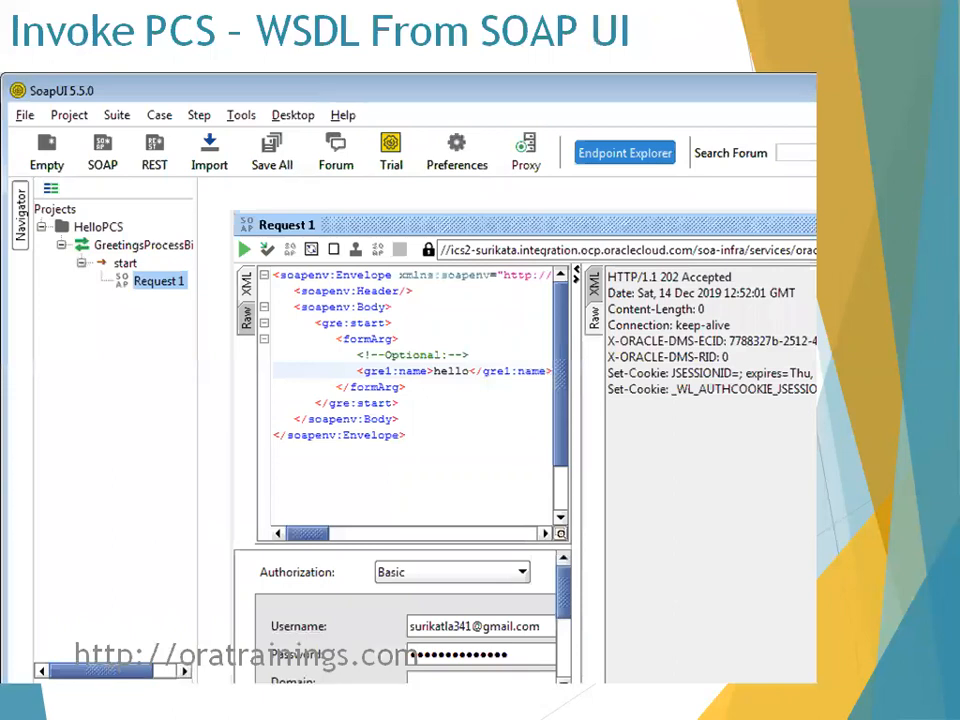
pyautogui.press('Right')
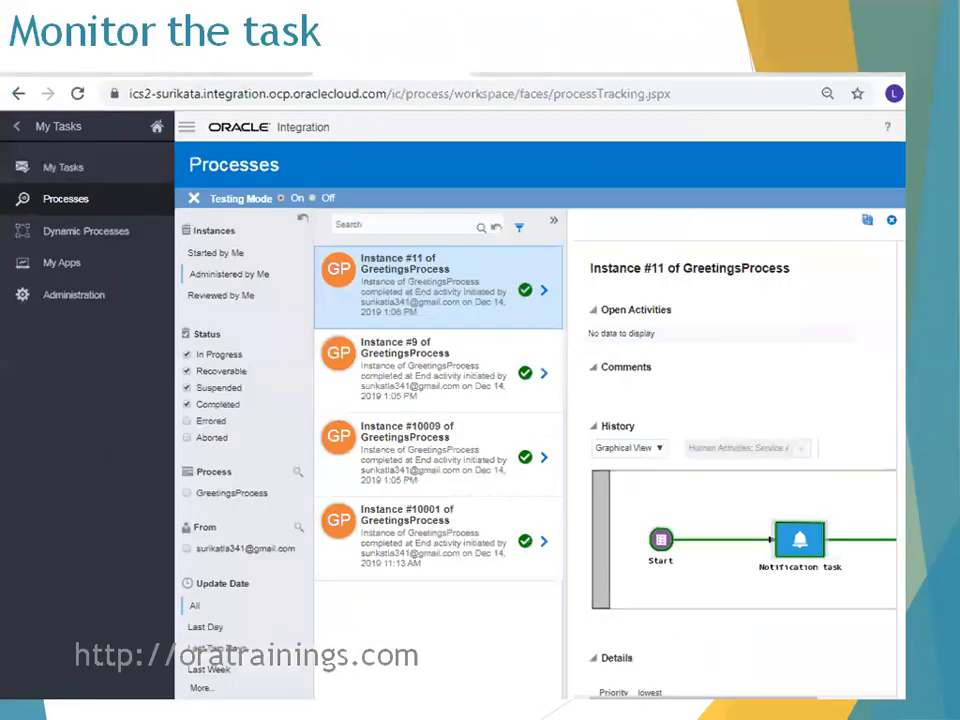